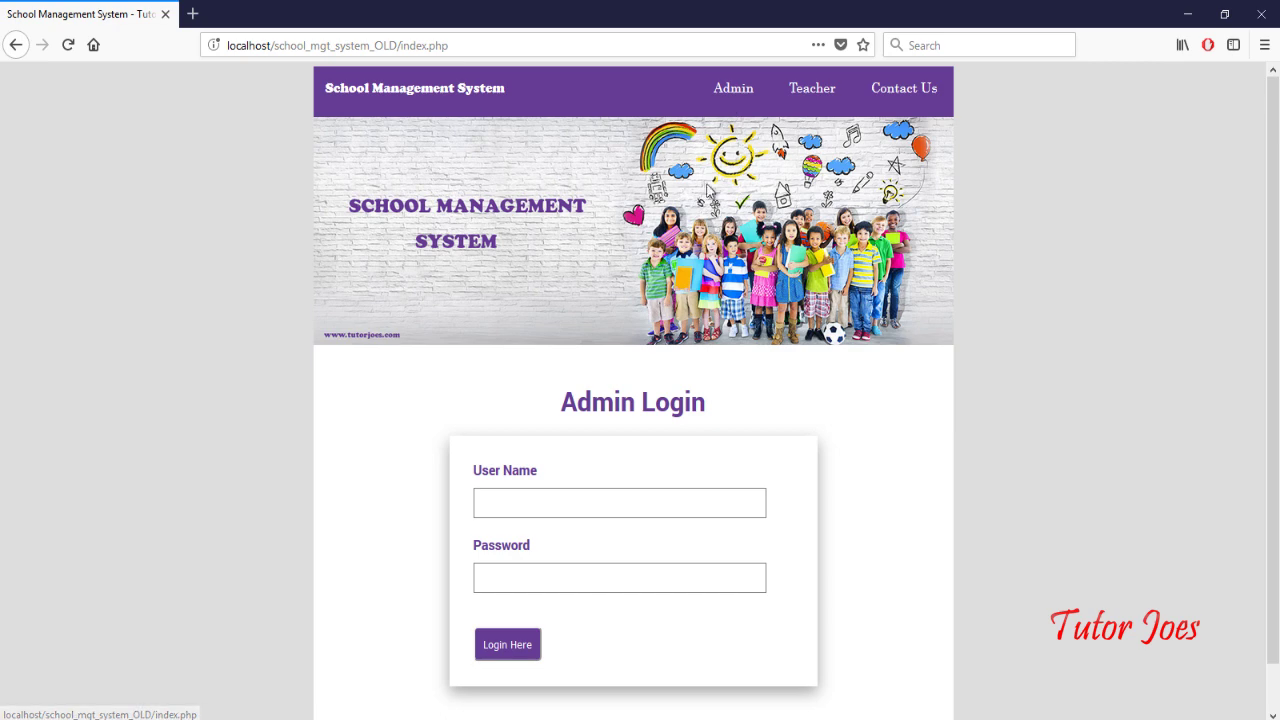
# Step: Log in with the administrator account, decline Firefox's save-login prompt, and look over the Welcome admin page
pyautogui.click(664, 496)
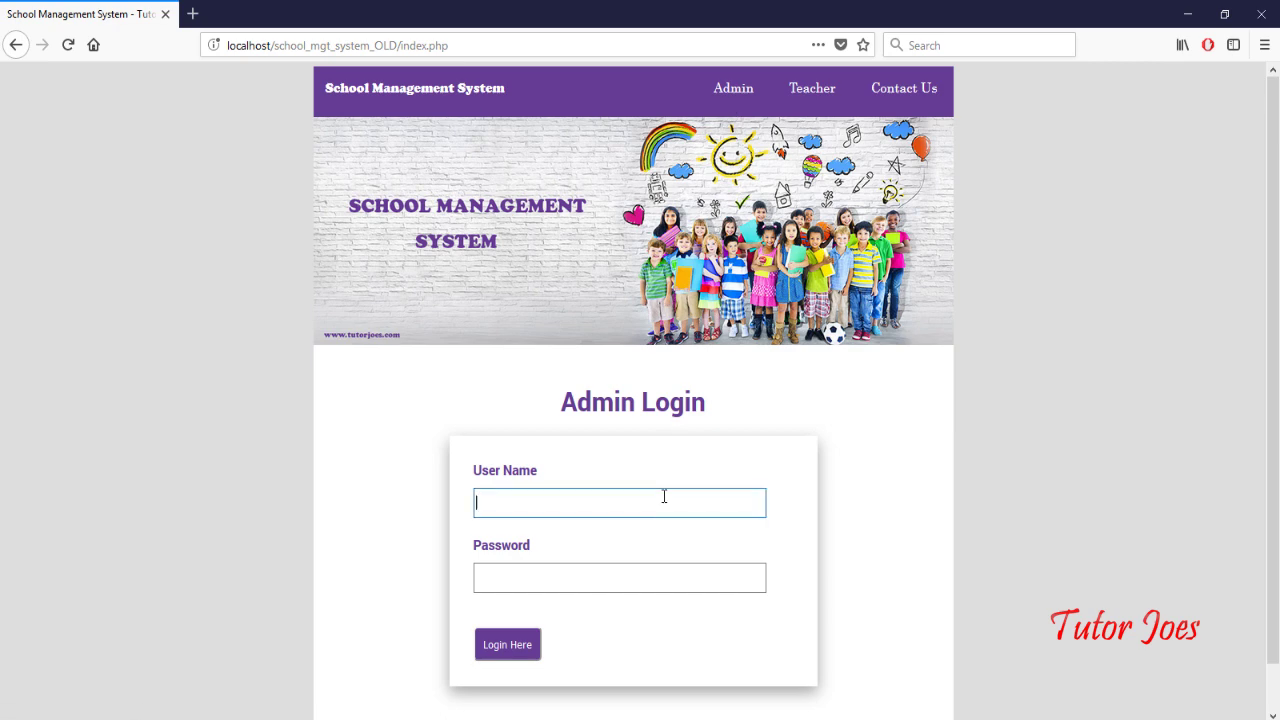
pyautogui.write('admin')
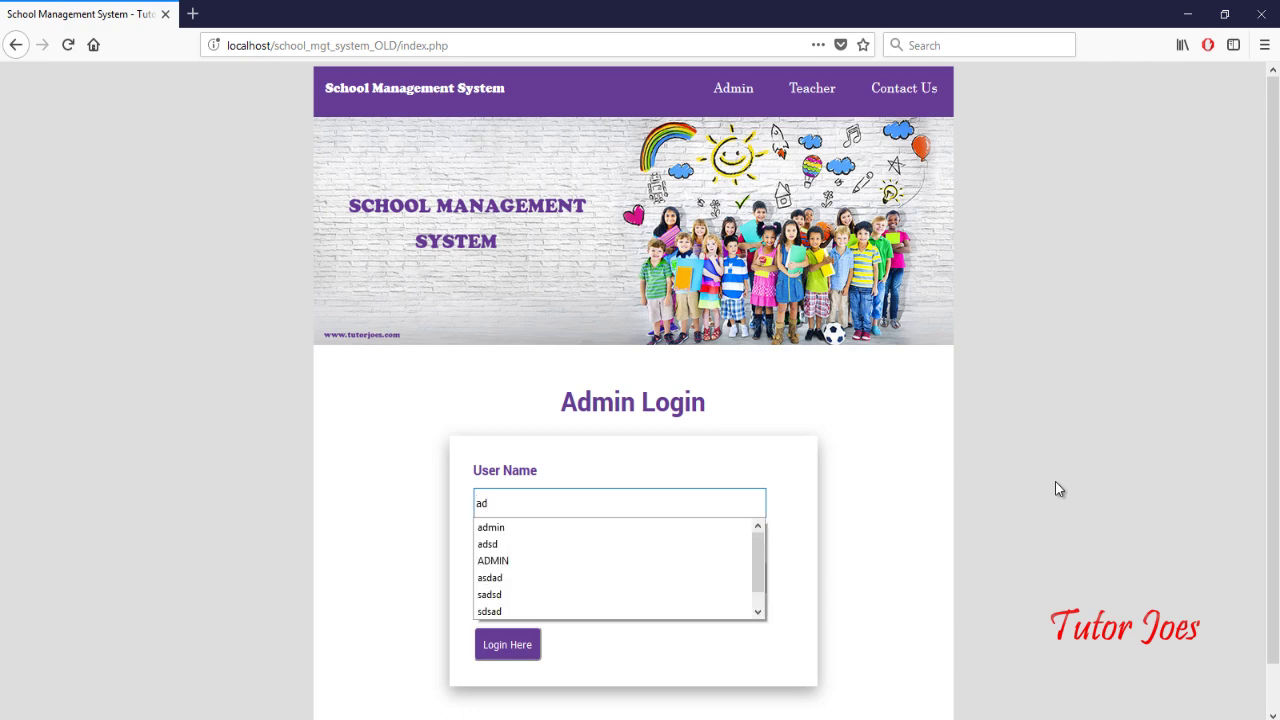
pyautogui.press('Tab')
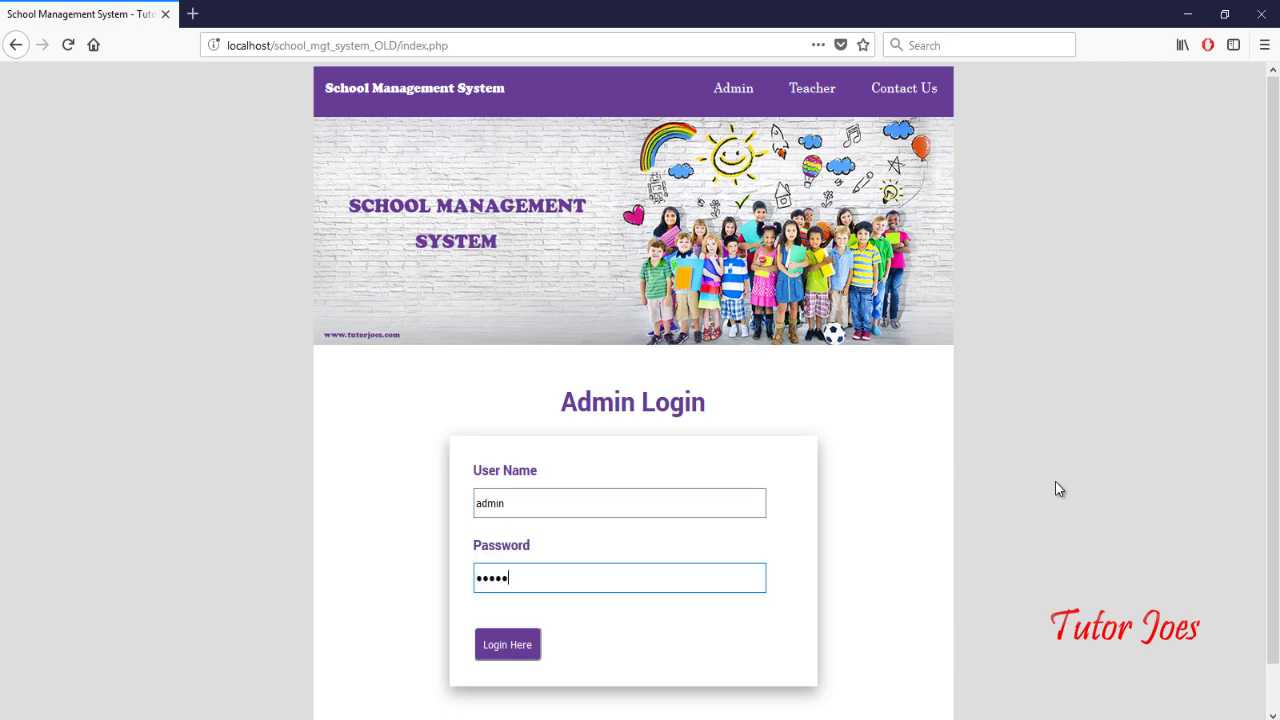
pyautogui.click(535, 646)
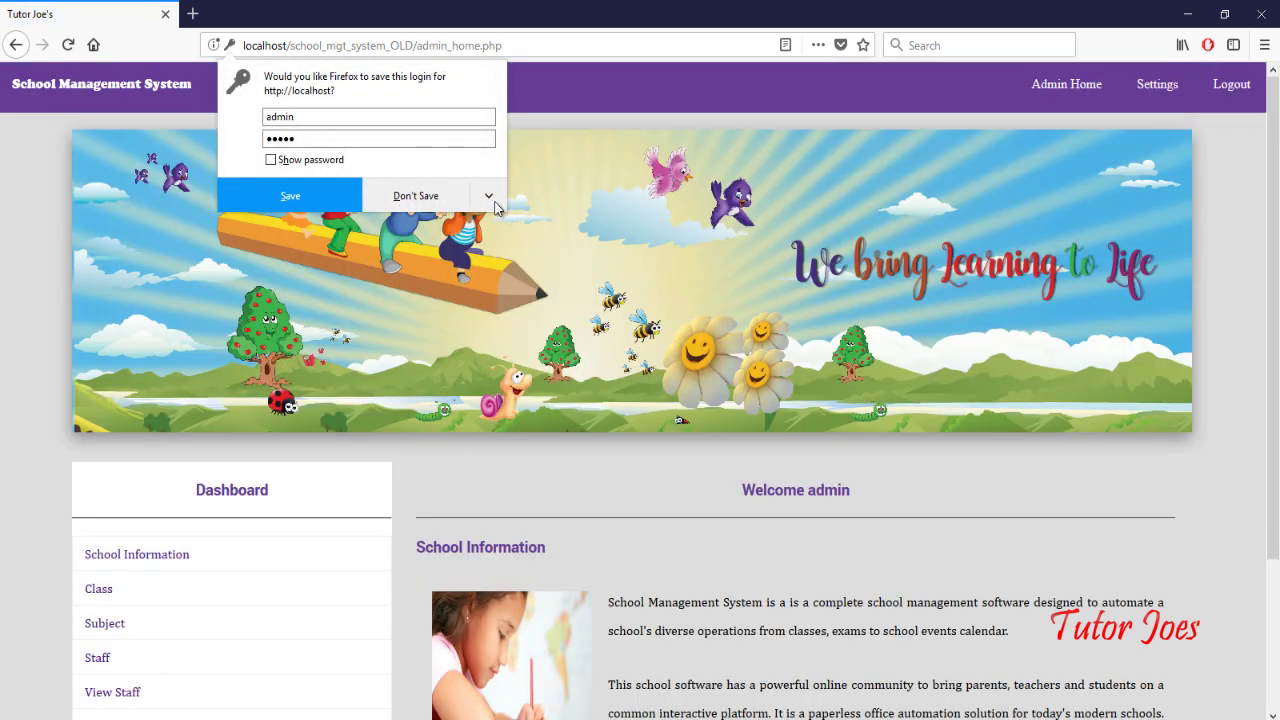
pyautogui.click(453, 205)
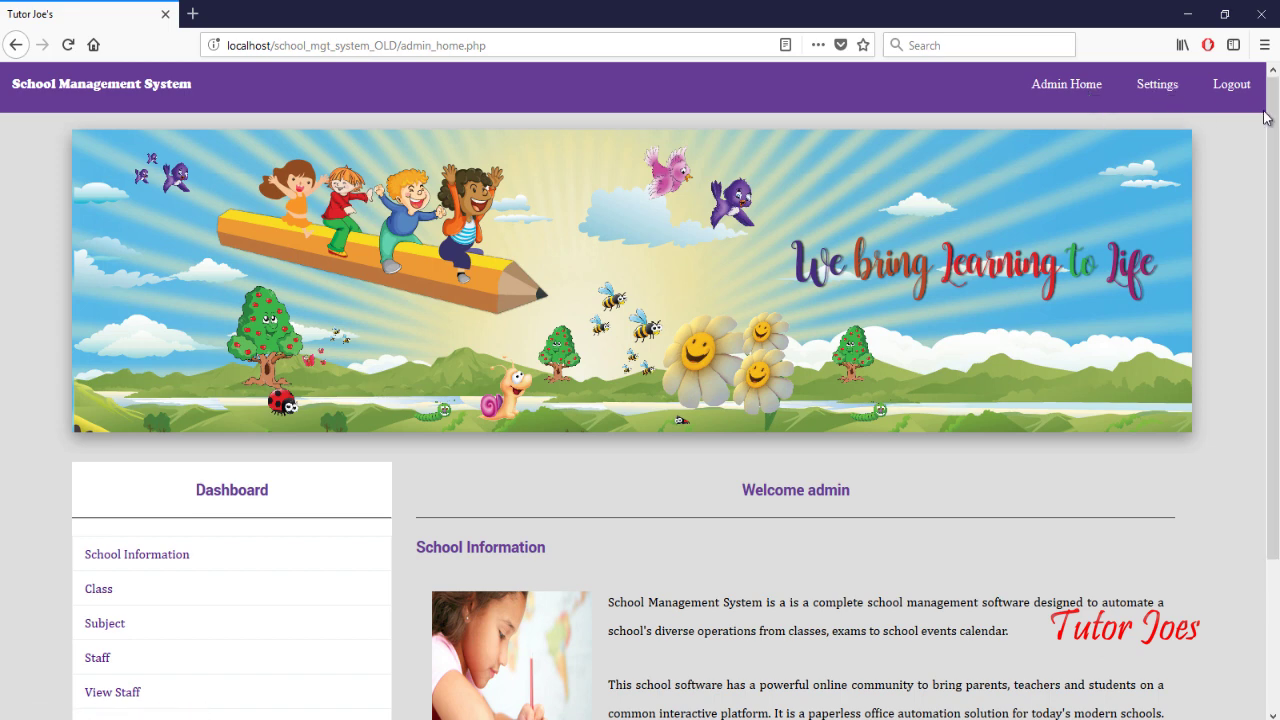
pyautogui.scroll(-3, 1232, 317)
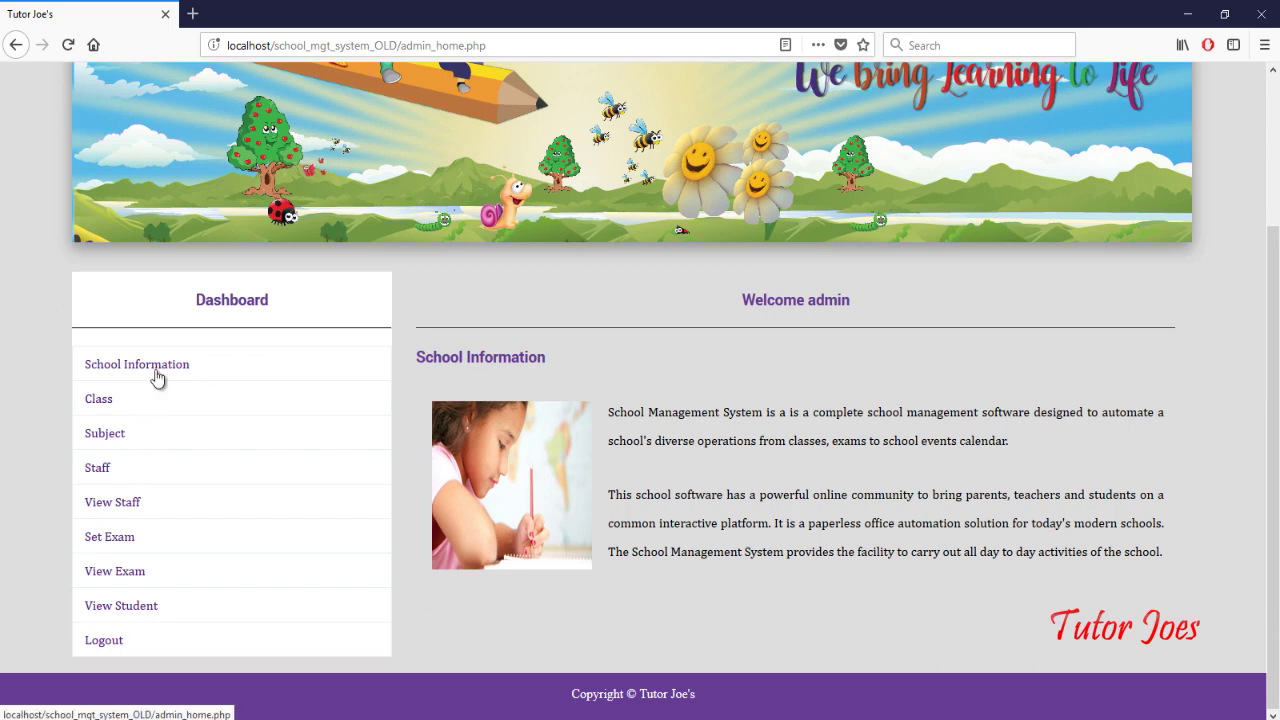
pyautogui.scroll(2, 490, 405)
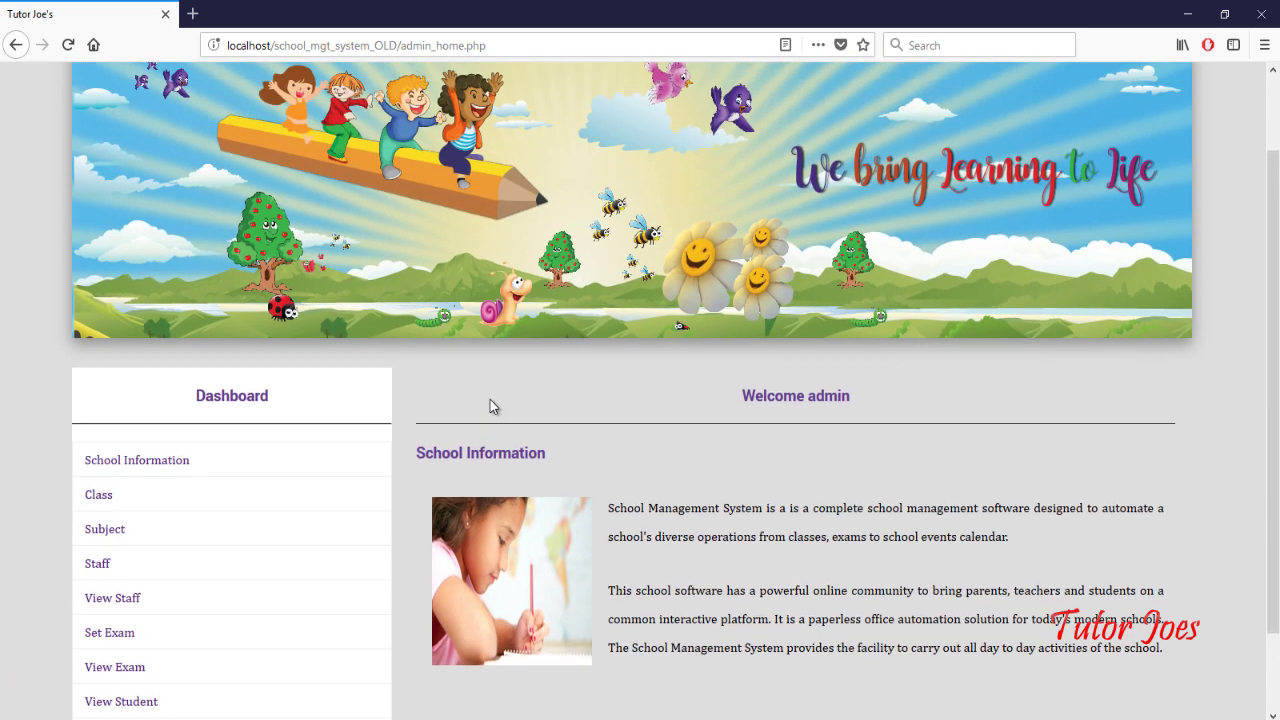
pyautogui.scroll(1, 490, 405)
pyautogui.scroll(-3, 587, 340)
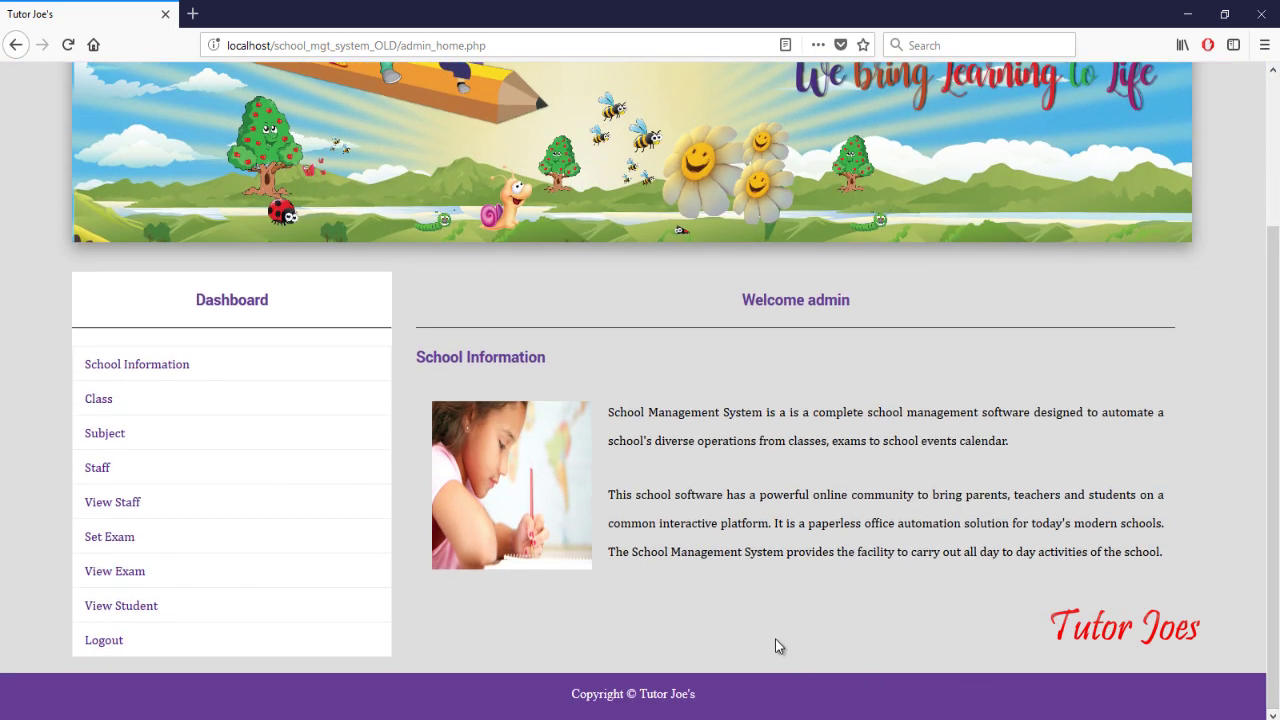
# Step: Open the Add Class Details page and browse the Class Name and Section lists without choosing
pyautogui.click(99, 400)
pyautogui.scroll(-3, 474, 434)
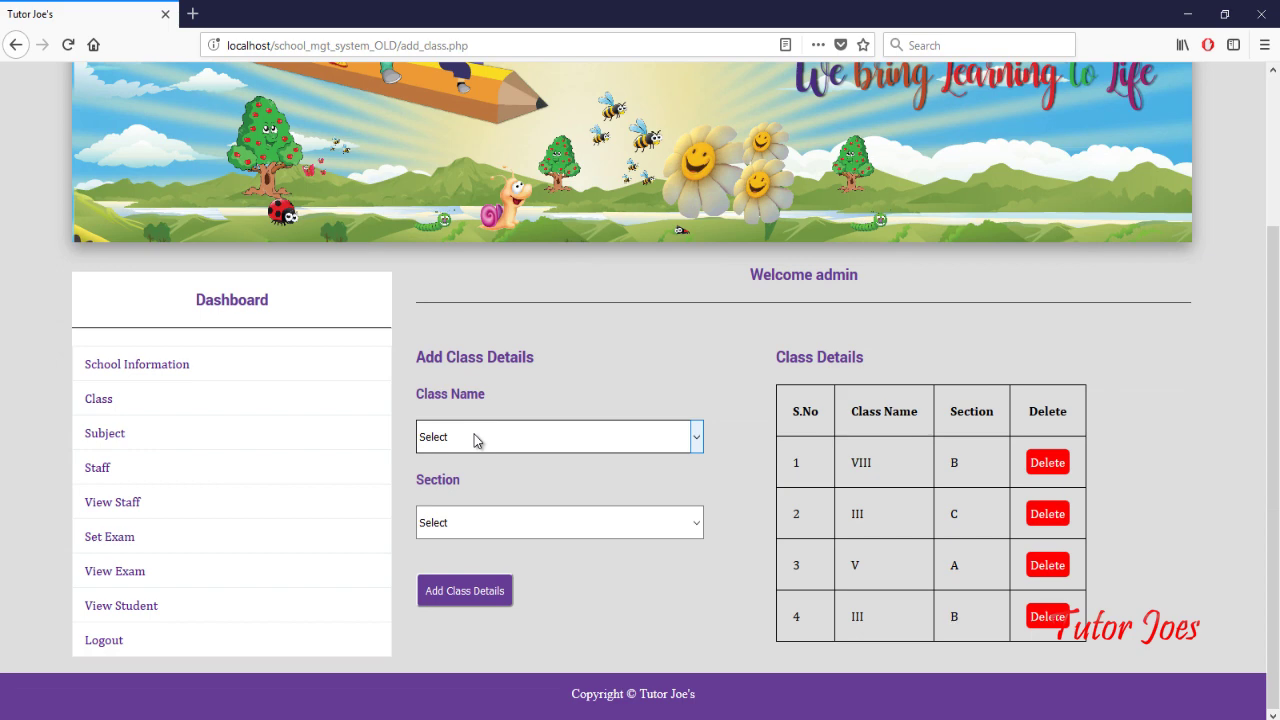
pyautogui.click(489, 439)
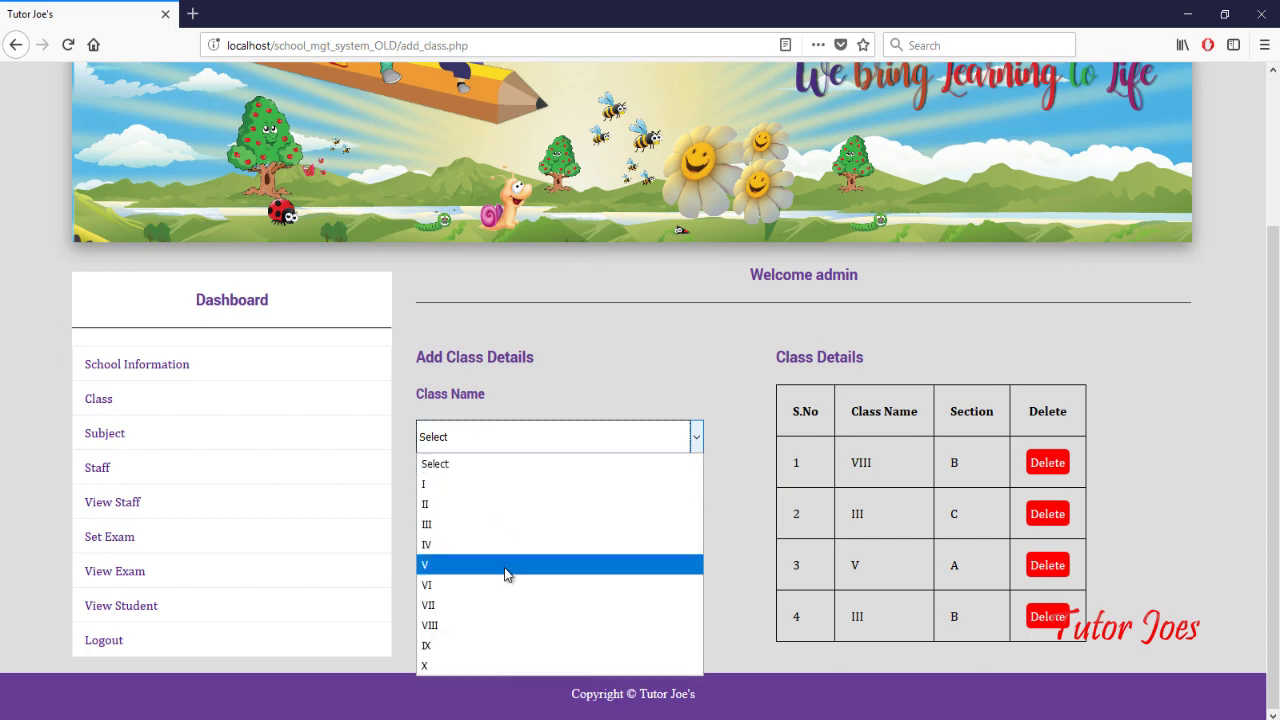
pyautogui.click(706, 585)
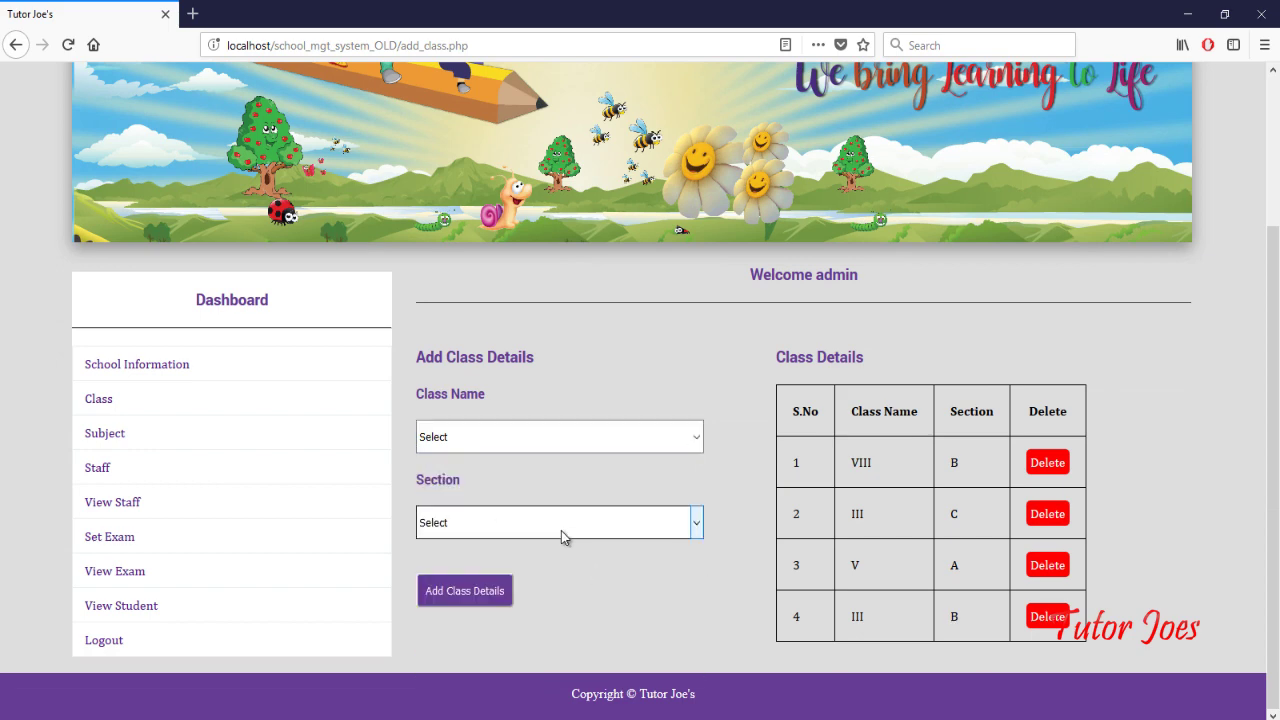
pyautogui.click(561, 524)
pyautogui.click(735, 608)
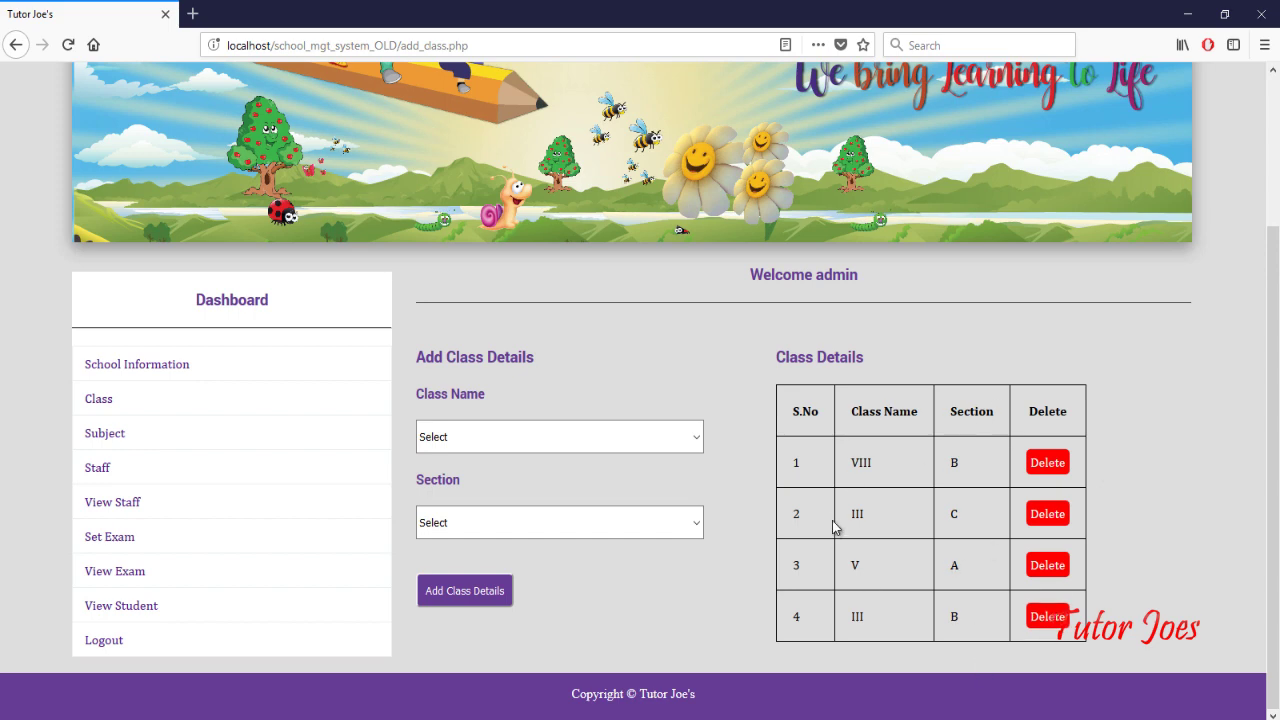
# Step: Add 'Hindi' as a new subject, then bring up the Add Staff Details form
pyautogui.click(108, 437)
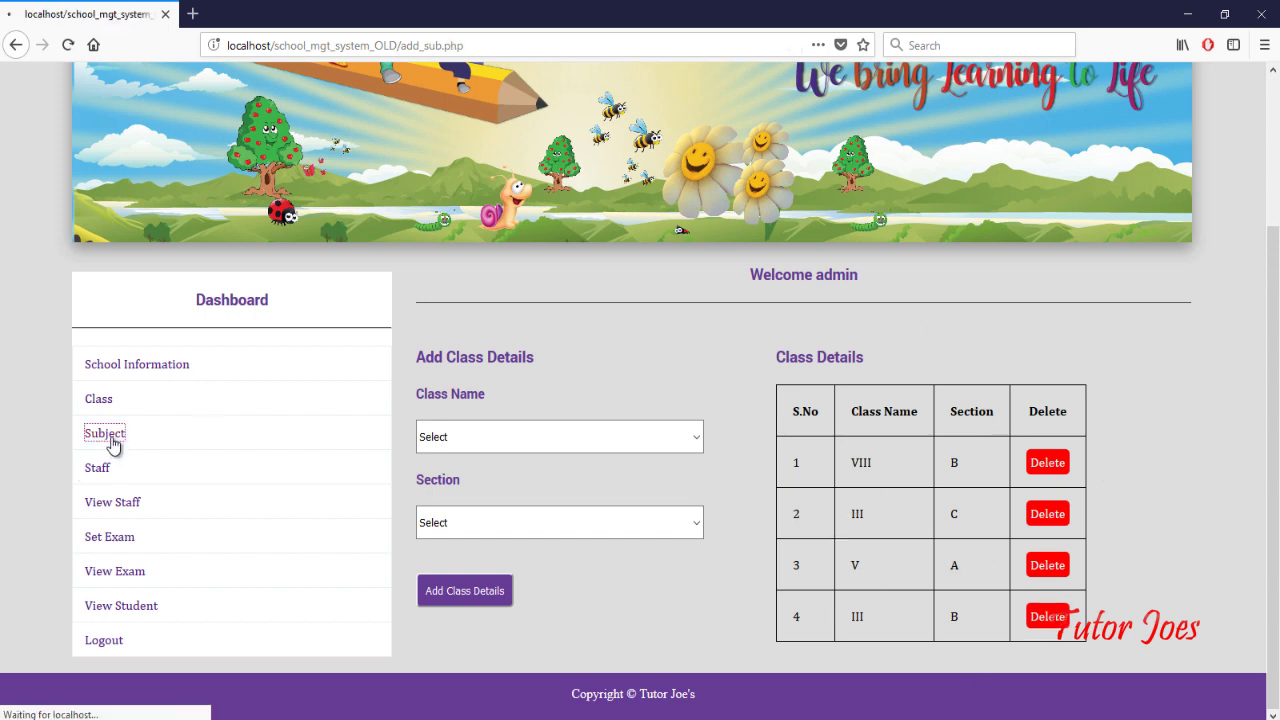
pyautogui.scroll(-3, 506, 568)
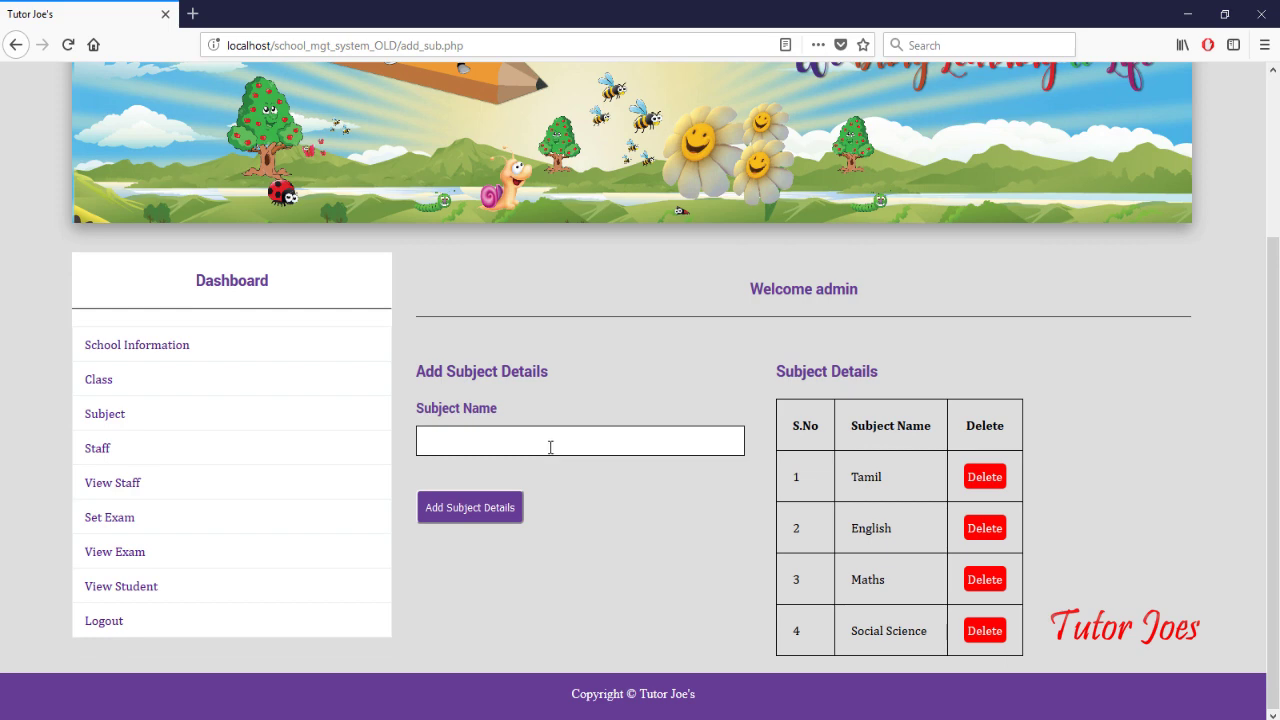
pyautogui.click(501, 441)
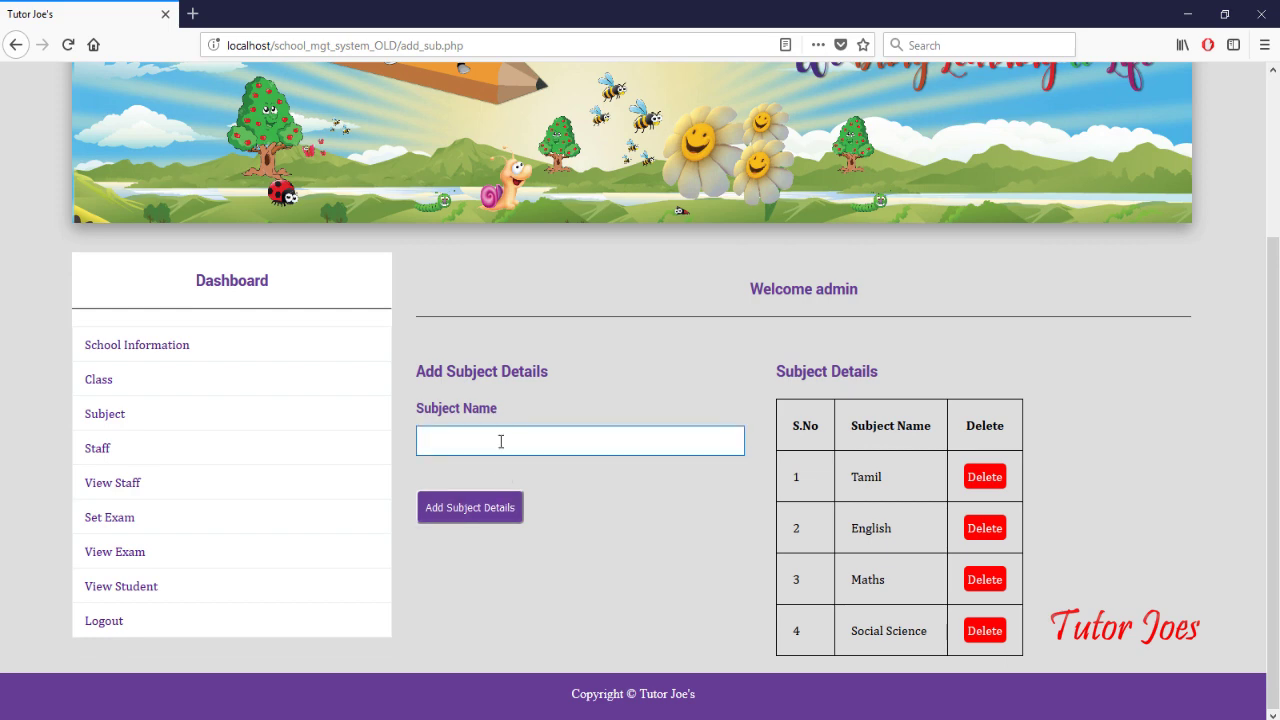
pyautogui.write('hindi')
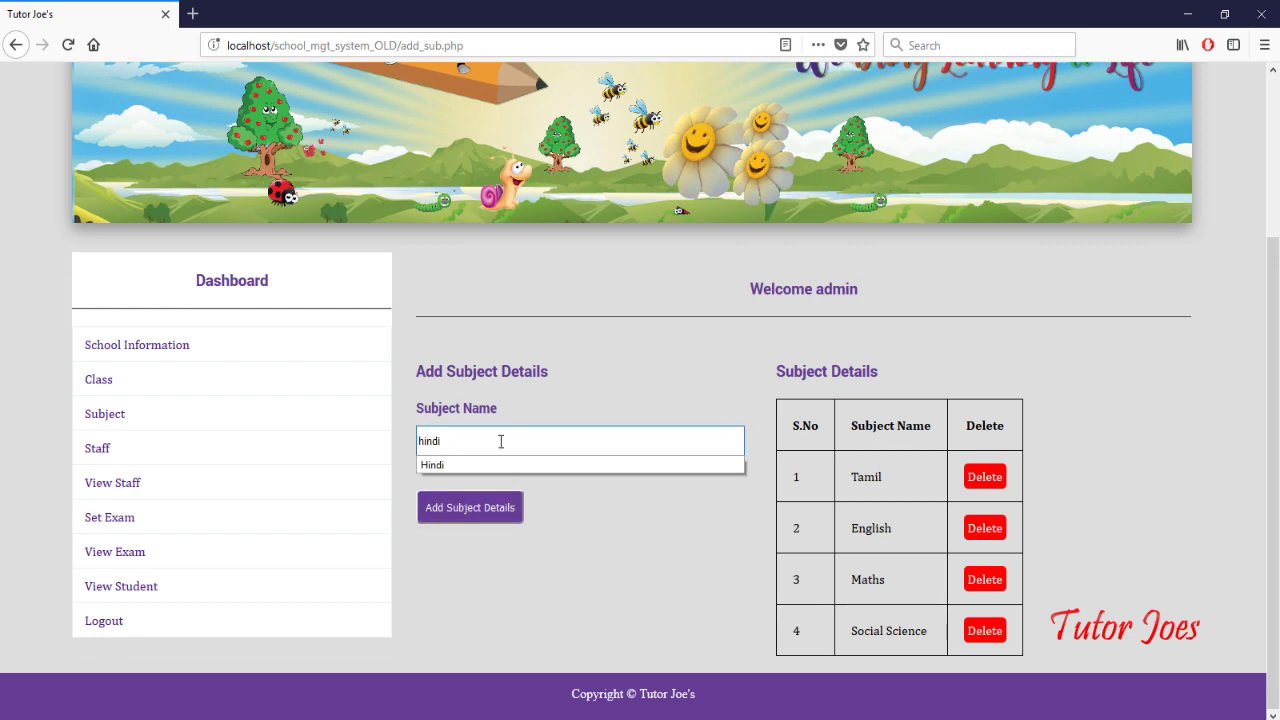
pyautogui.click(424, 440)
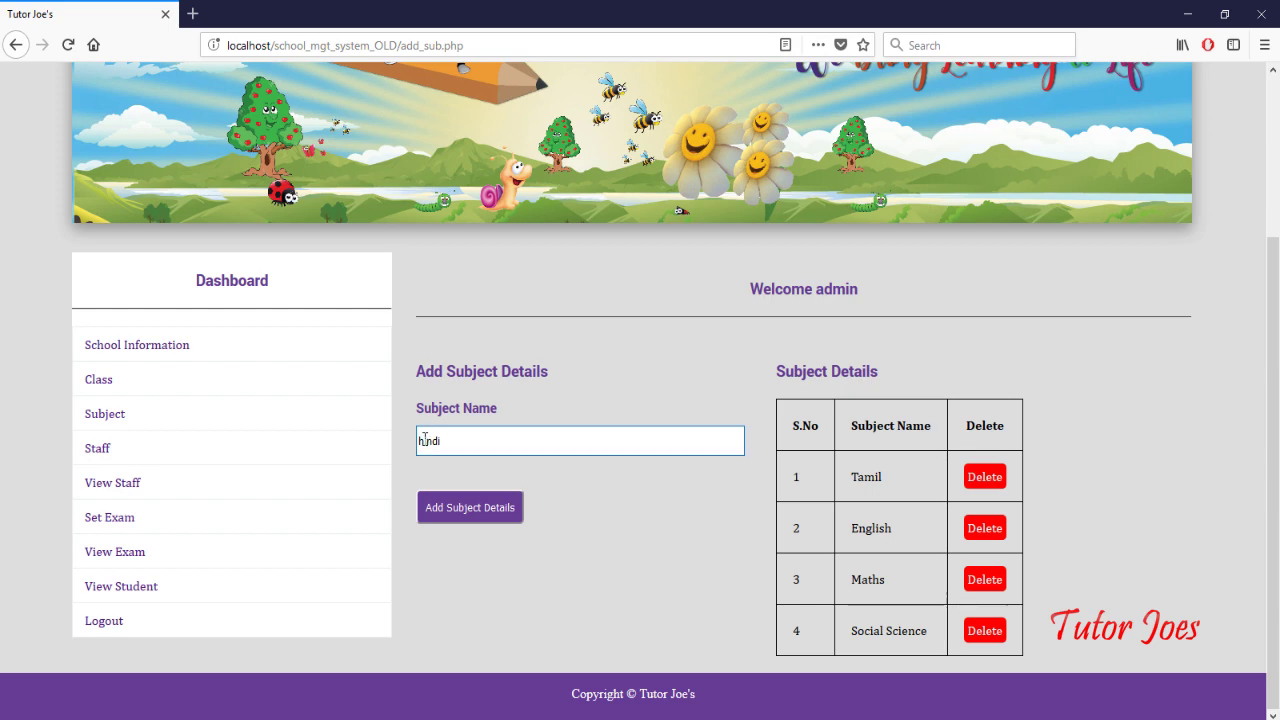
pyautogui.press('BackSpace')
pyautogui.write('H')
pyautogui.click(488, 514)
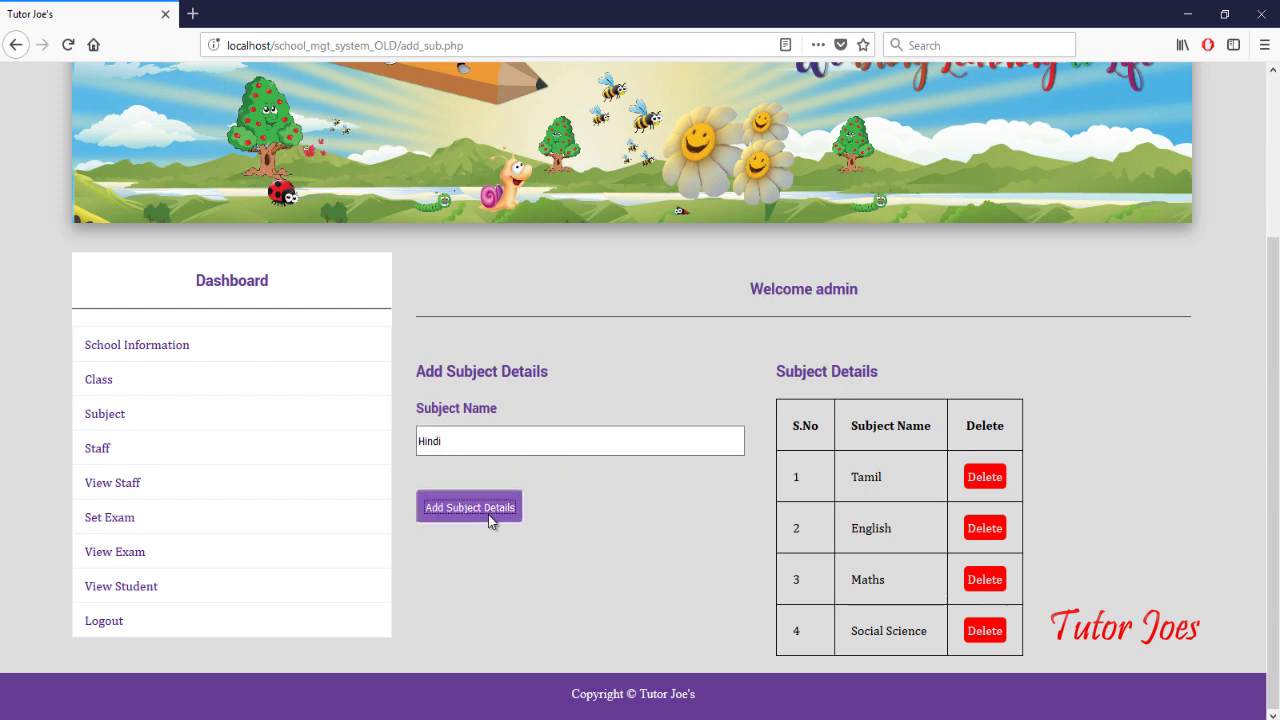
pyautogui.scroll(-3, 884, 570)
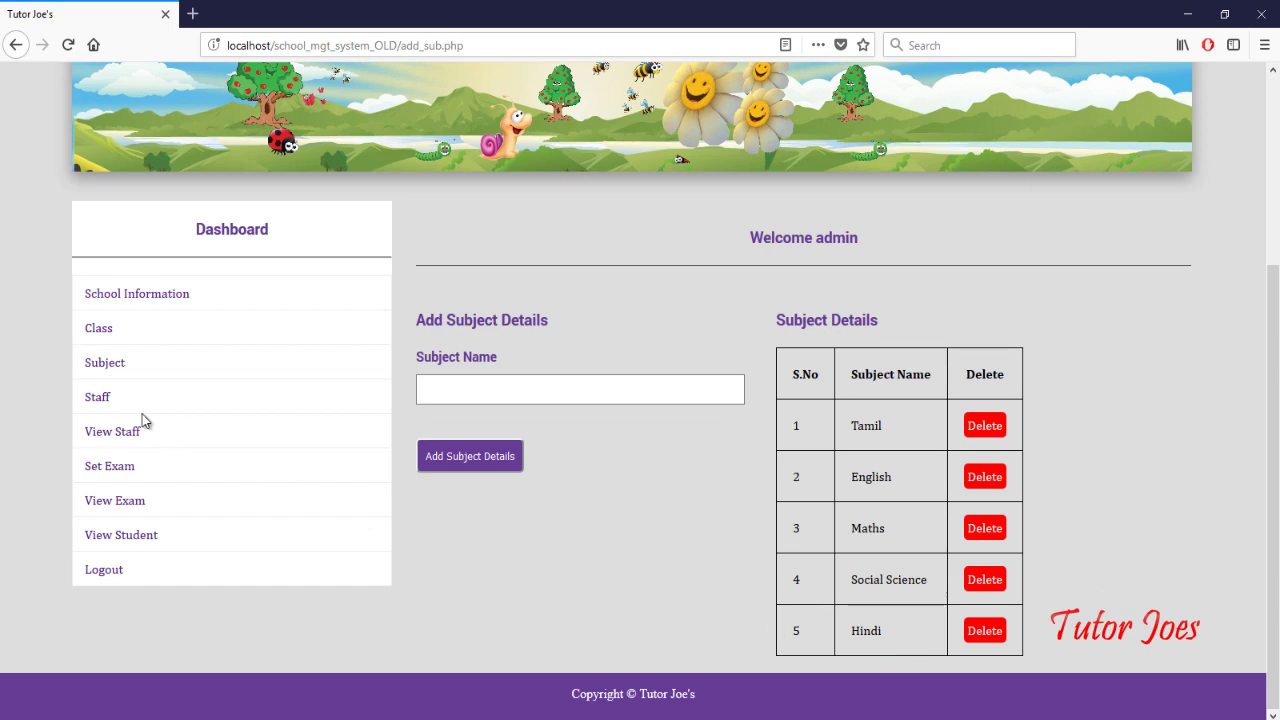
pyautogui.click(100, 400)
pyautogui.scroll(-3, 548, 608)
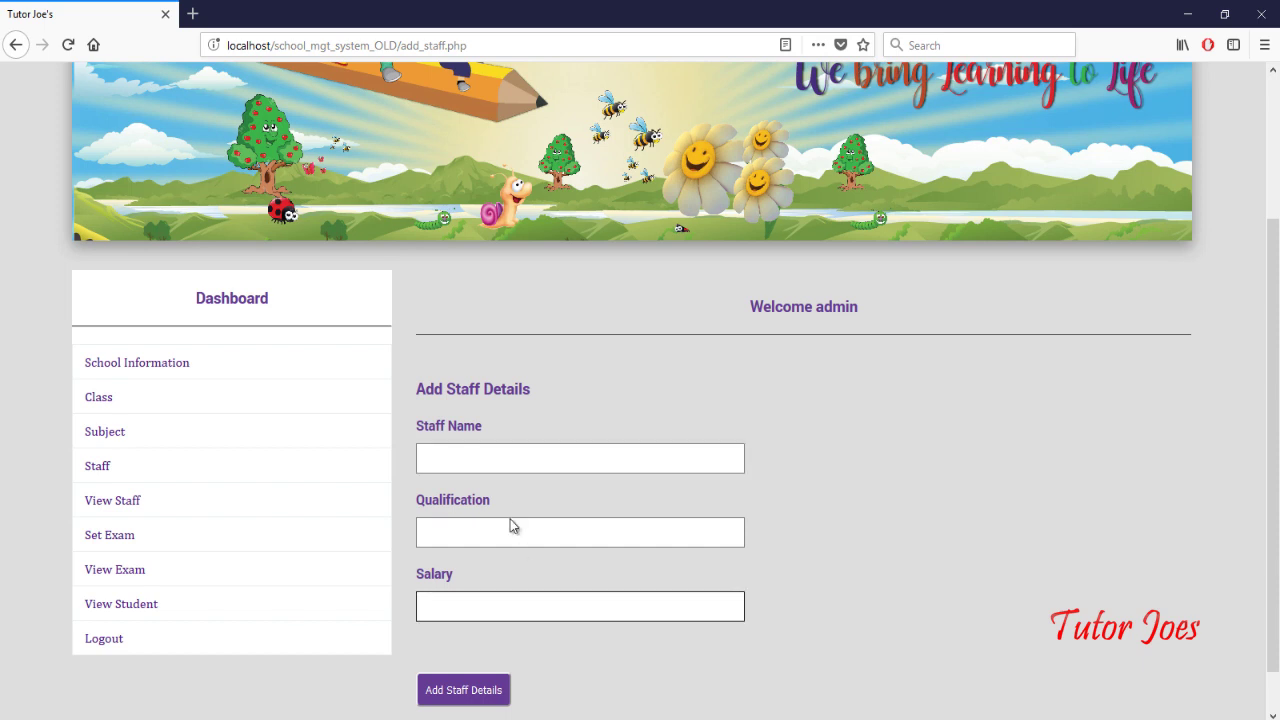
# Step: Save a new staff member with their name, qualification MCA and salary 20000
pyautogui.click(492, 460)
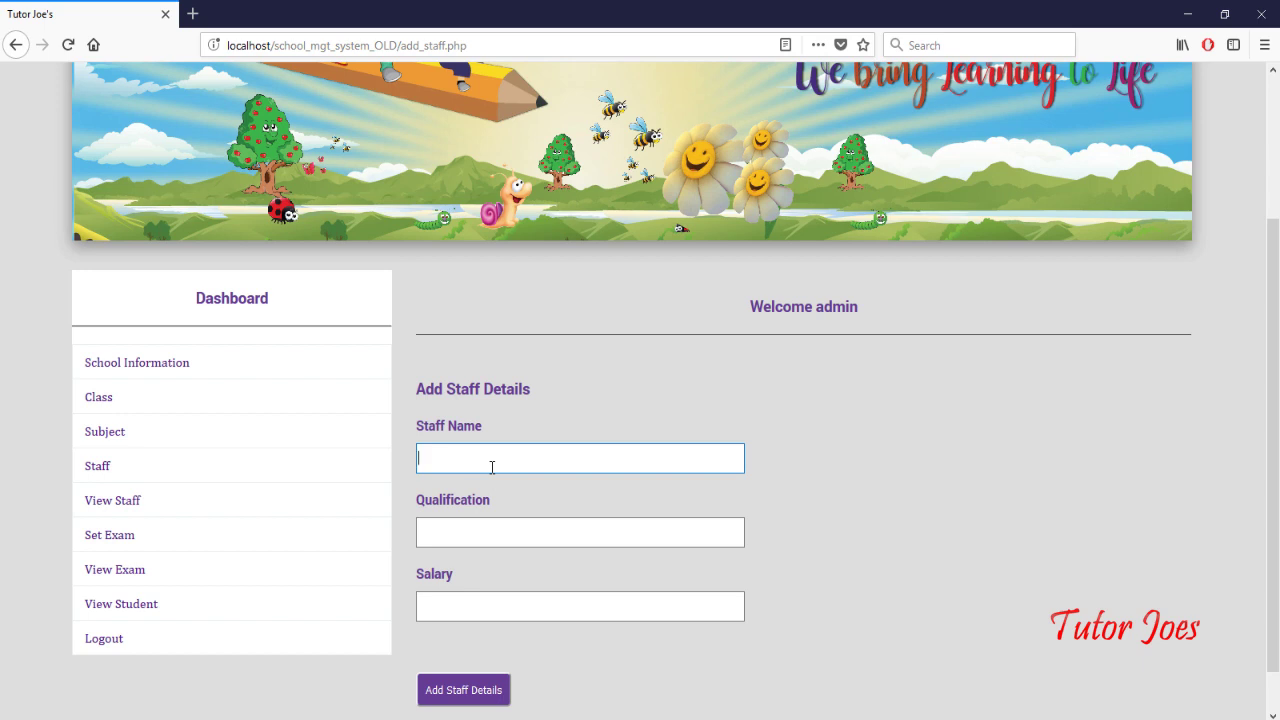
pyautogui.write('Kumar')
pyautogui.click(483, 535)
pyautogui.write('MCA')
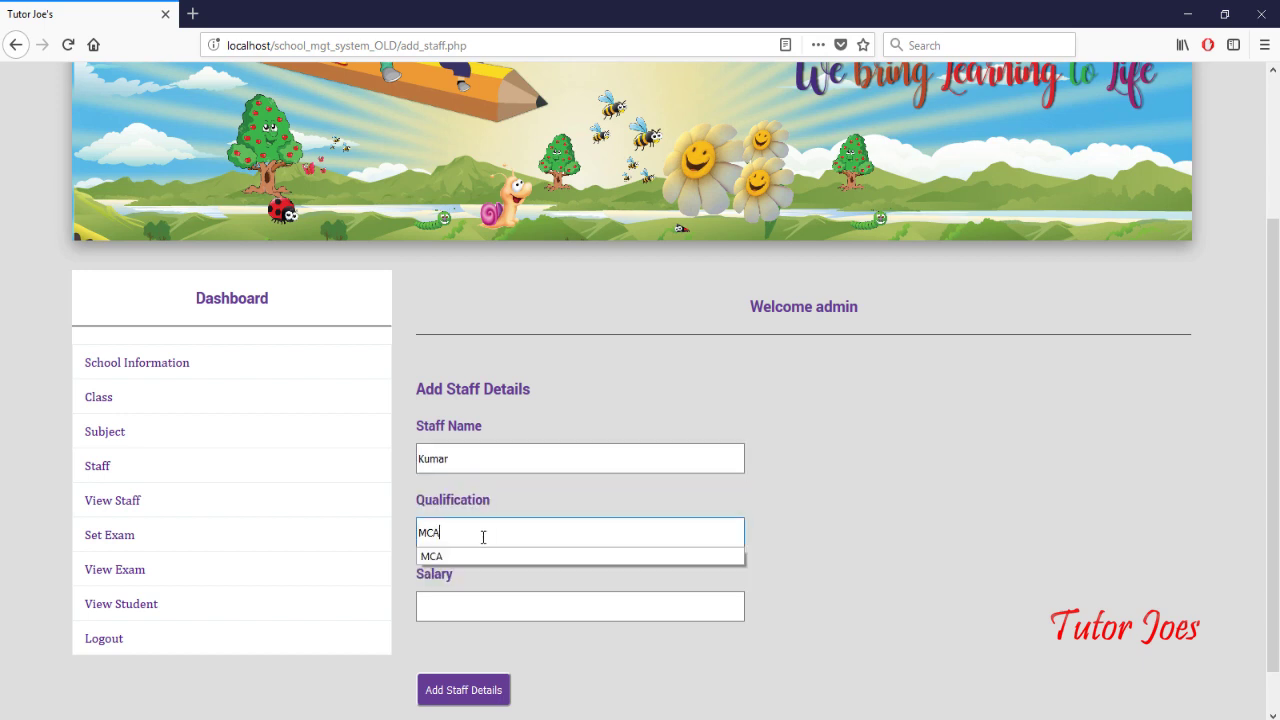
pyautogui.click(477, 607)
pyautogui.write('2')
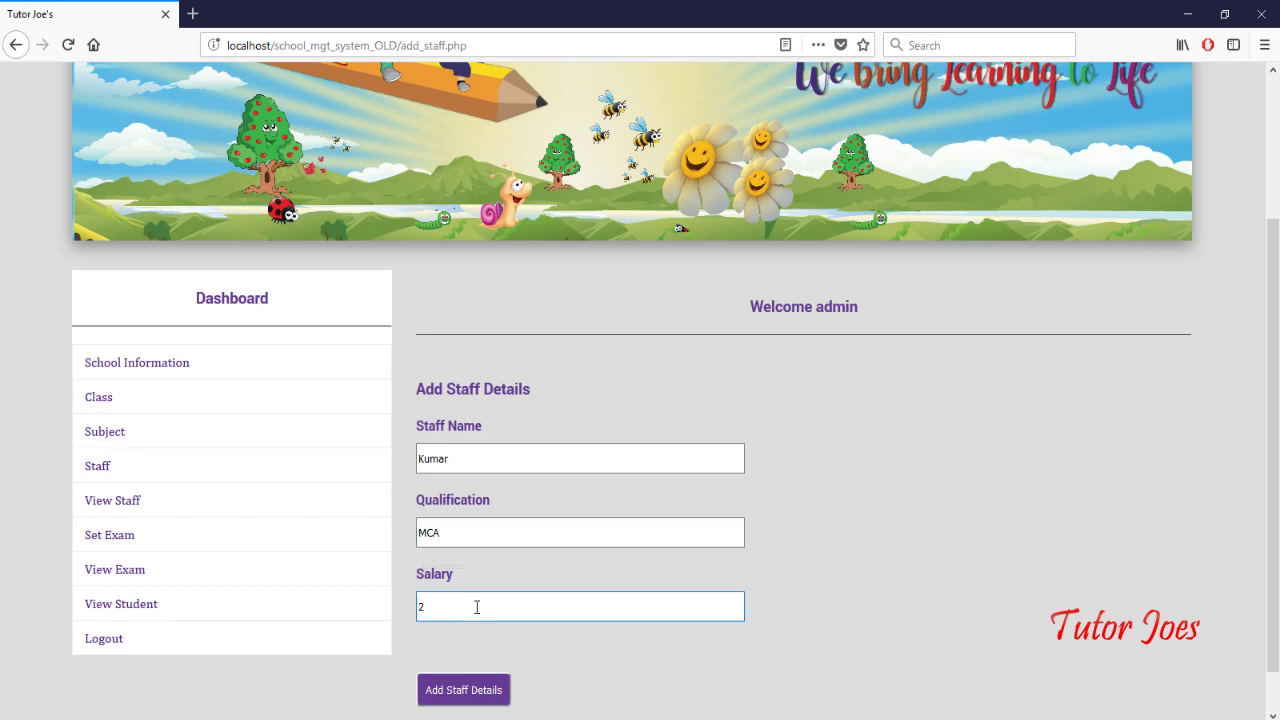
pyautogui.write('0000')
pyautogui.click(440, 690)
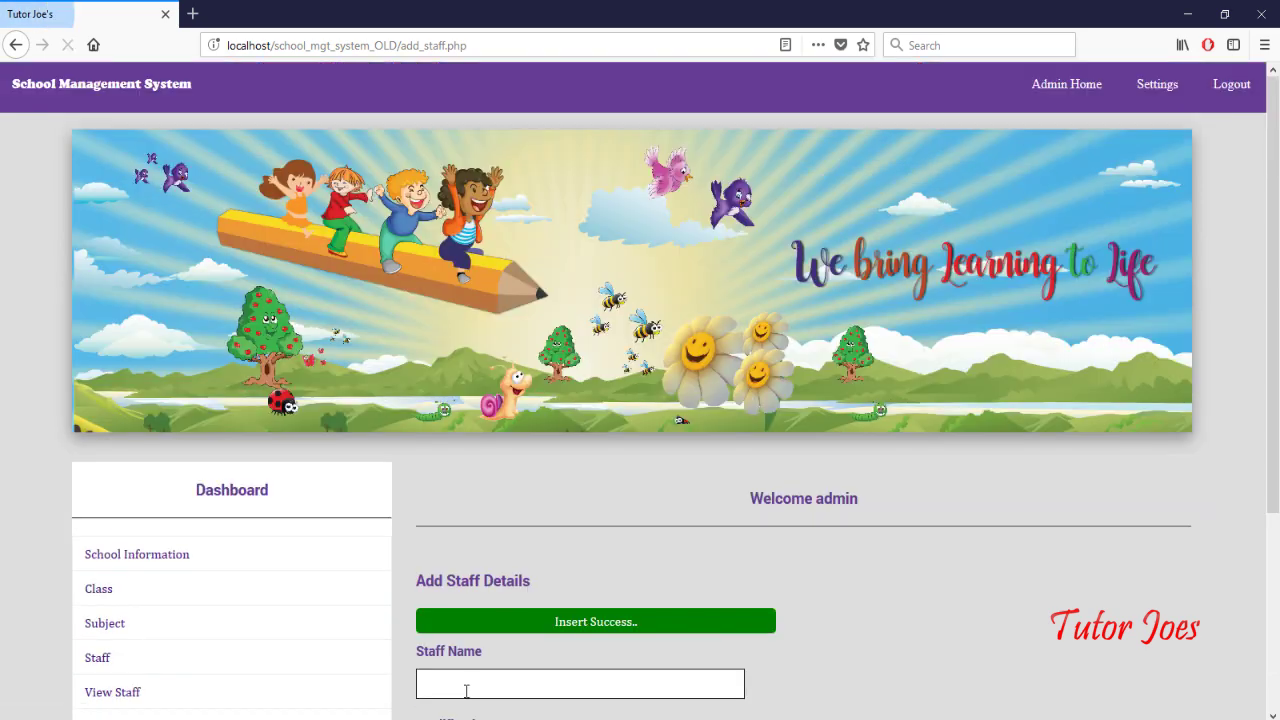
pyautogui.scroll(-3, 543, 646)
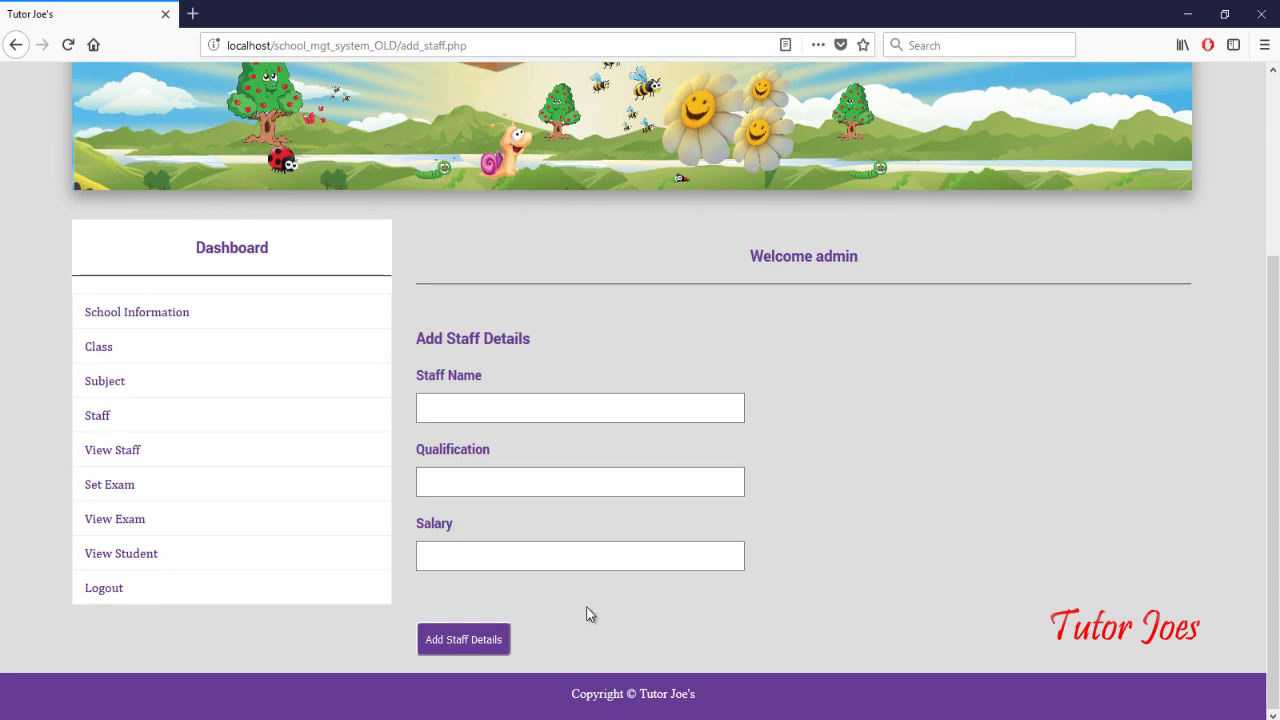
# Step: Search View Staff for 's', view the matching MBA record, then return to the filtered list
pyautogui.click(120, 450)
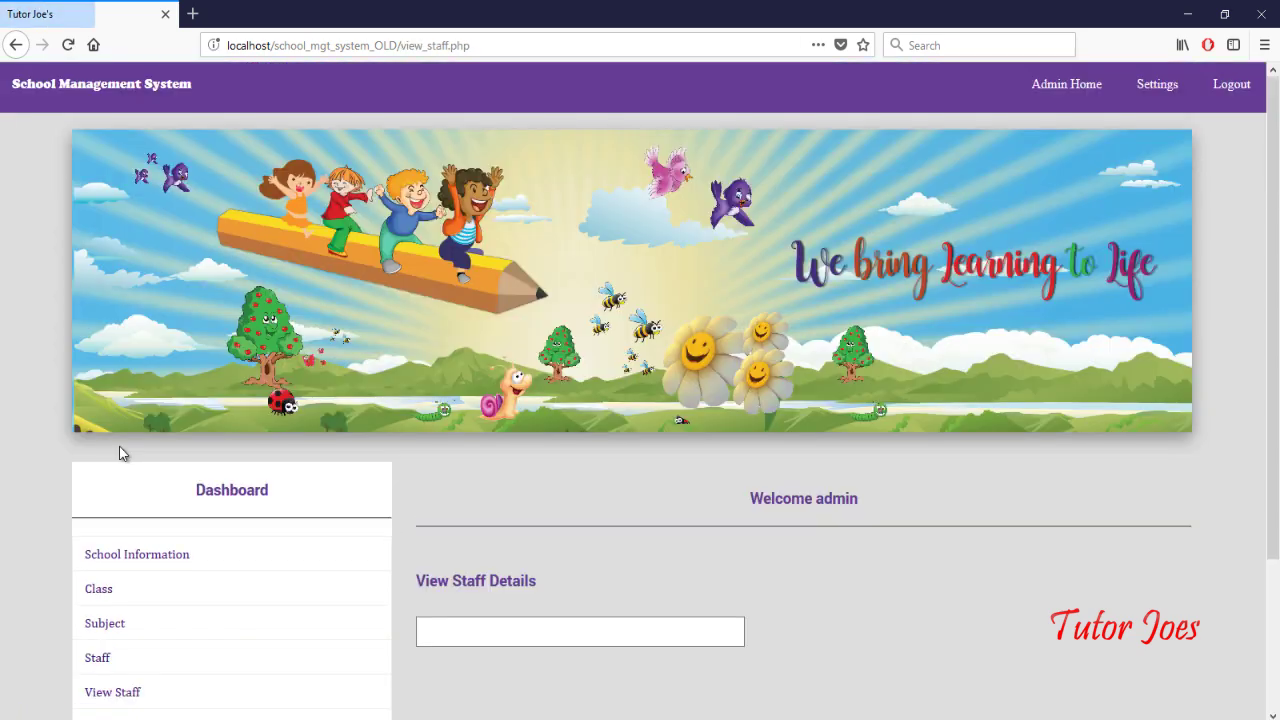
pyautogui.scroll(-3, 372, 530)
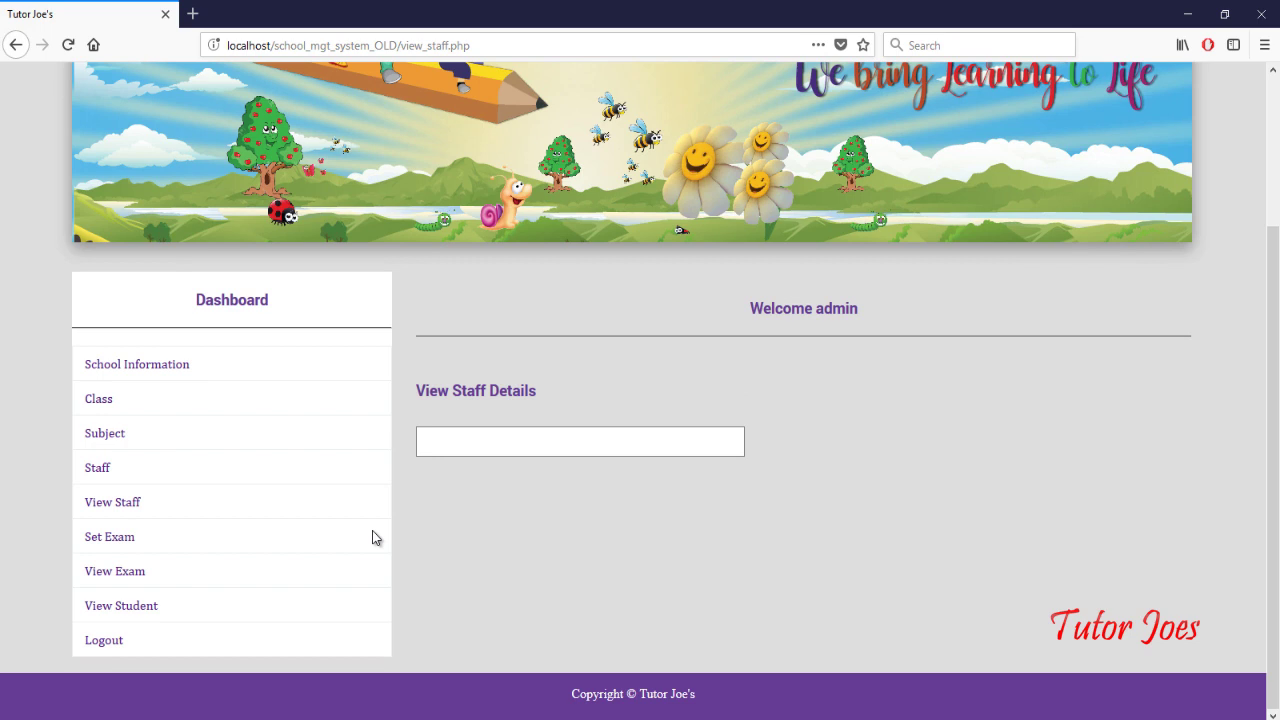
pyautogui.click(464, 438)
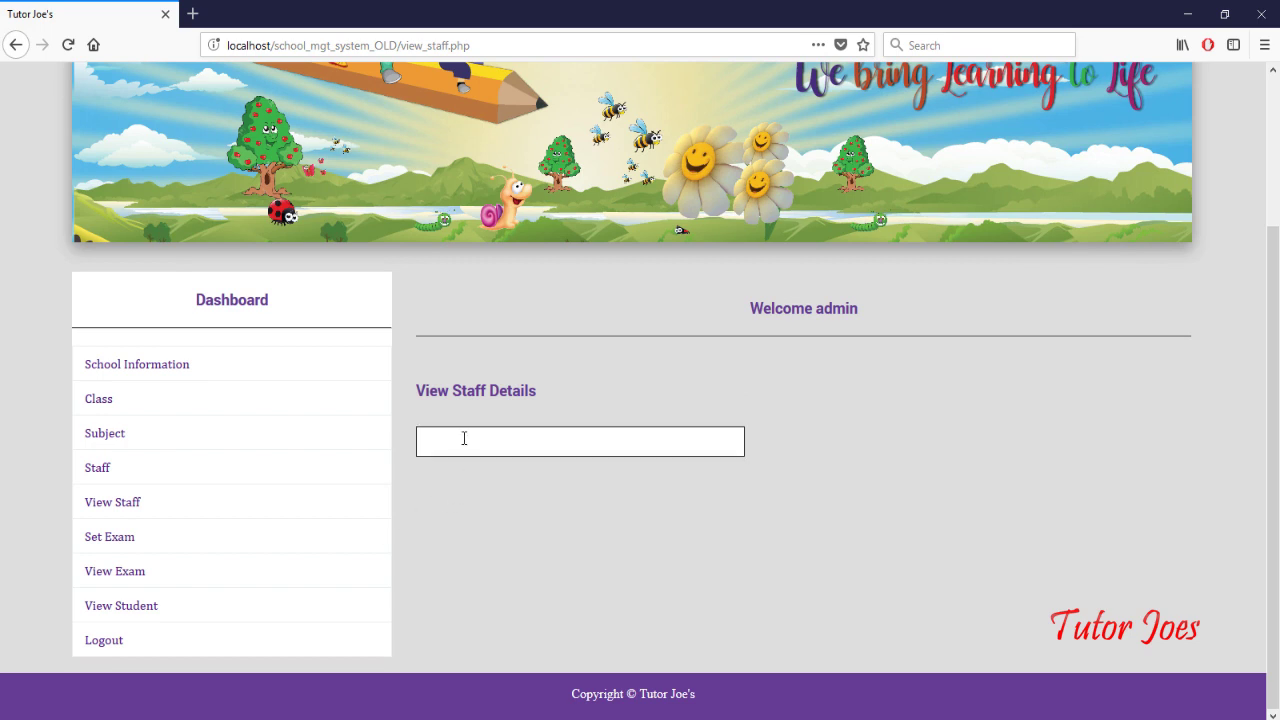
pyautogui.click(464, 438)
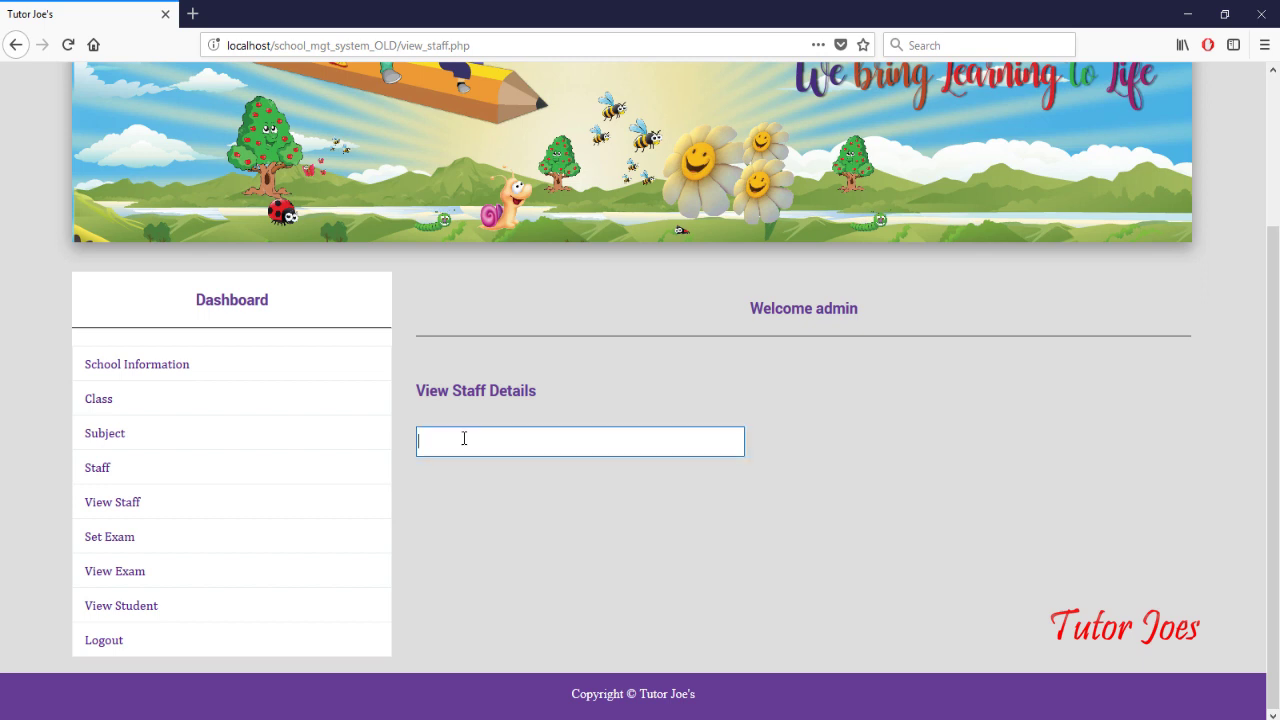
pyautogui.write('s')
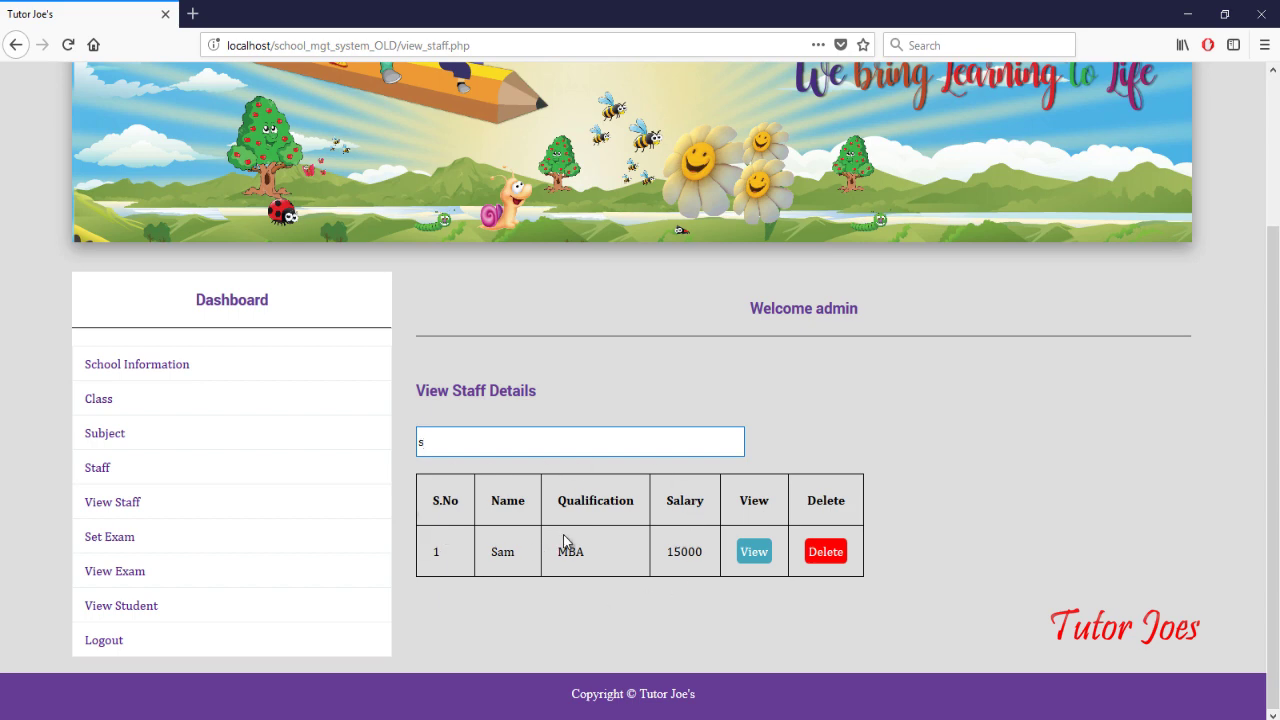
pyautogui.click(762, 555)
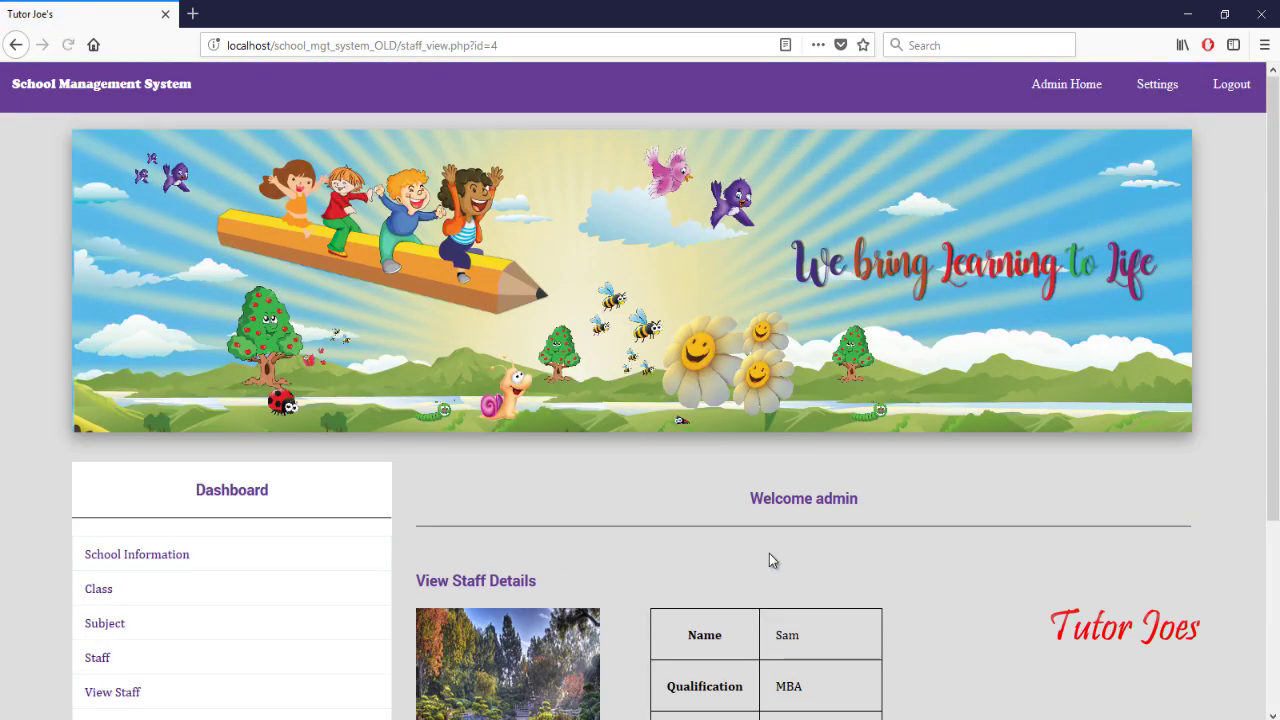
pyautogui.scroll(-3, 769, 553)
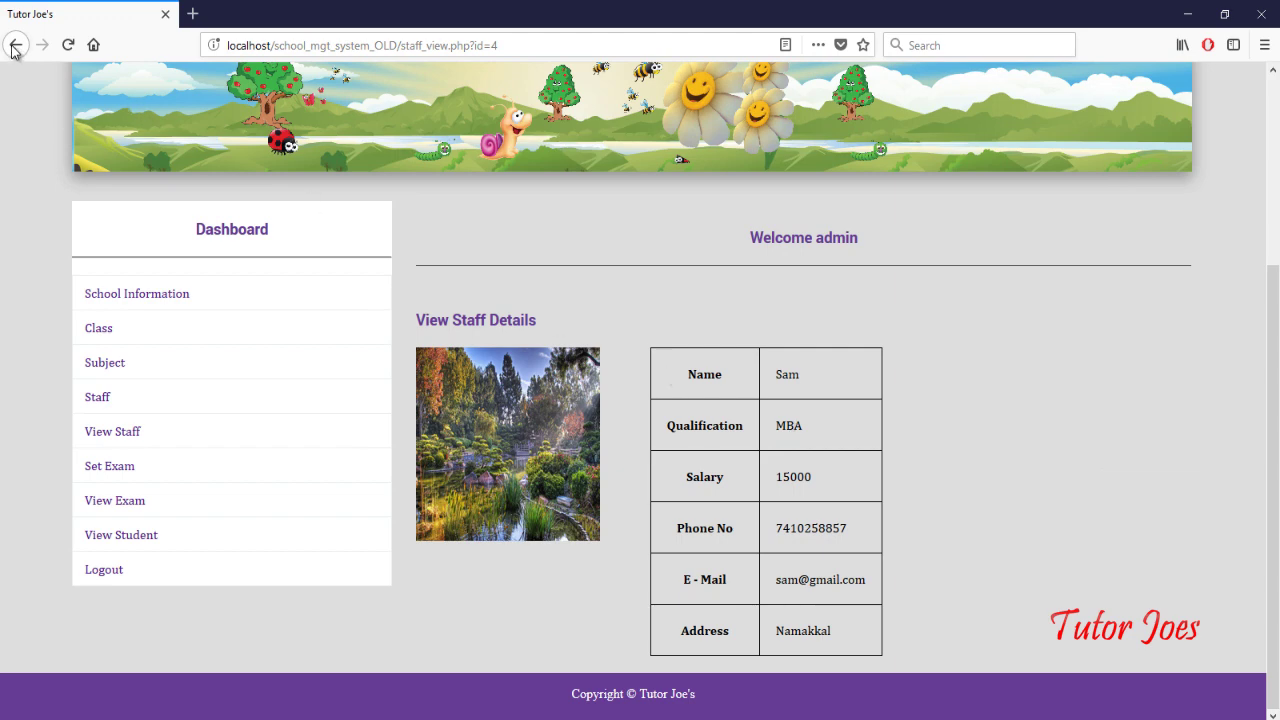
pyautogui.click(15, 45)
pyautogui.click(534, 440)
pyautogui.write('s')
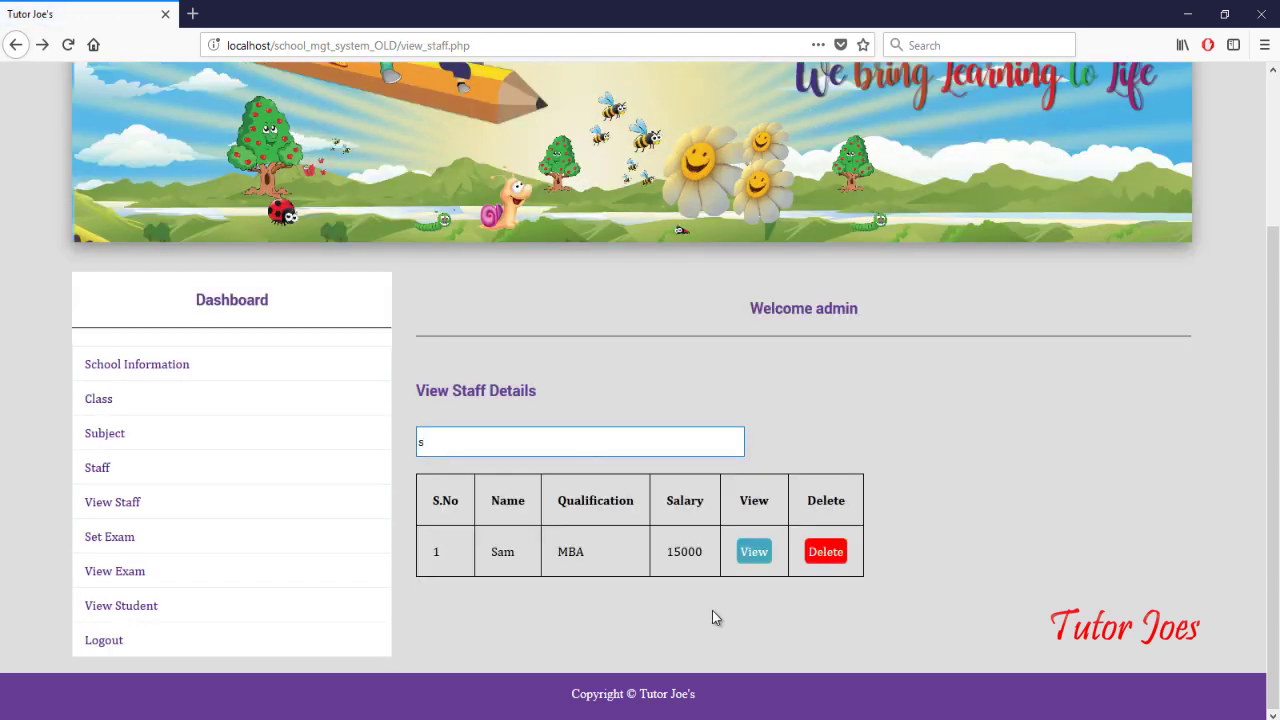
pyautogui.click(609, 607)
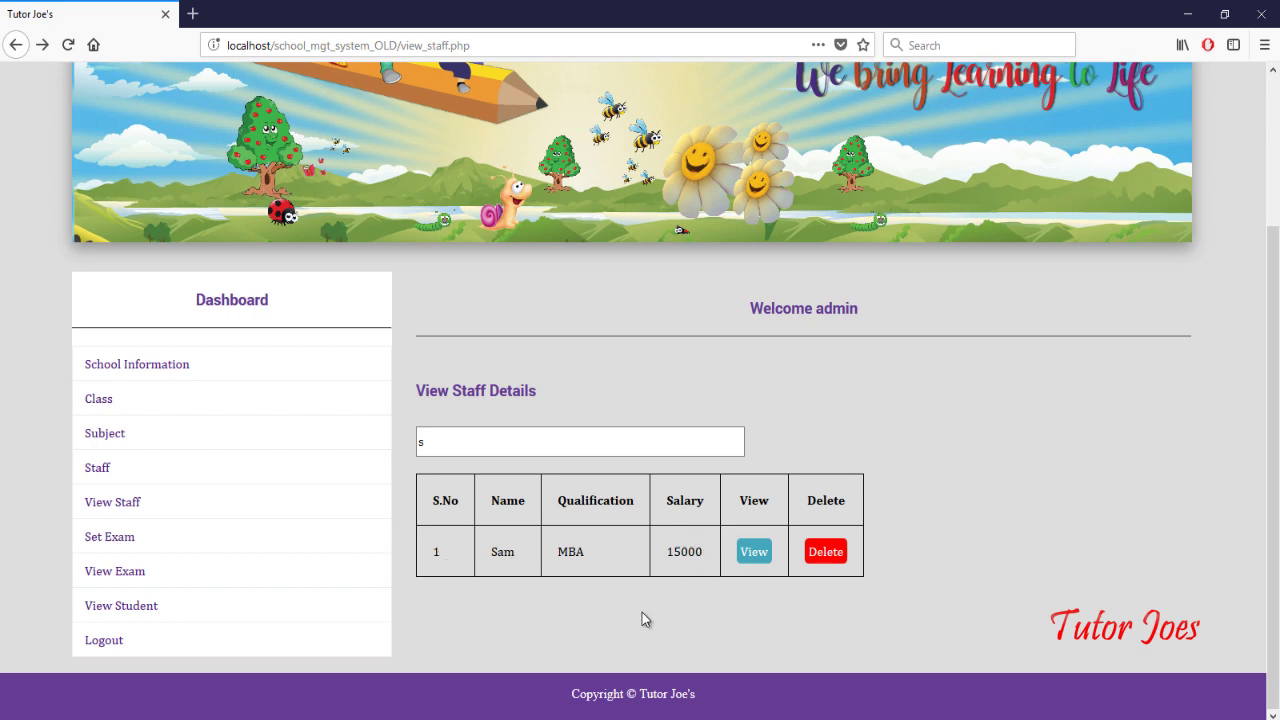
# Step: Open the exam timetable form and browse its term, date, session, class and subject choices
pyautogui.click(97, 551)
pyautogui.scroll(-3, 477, 600)
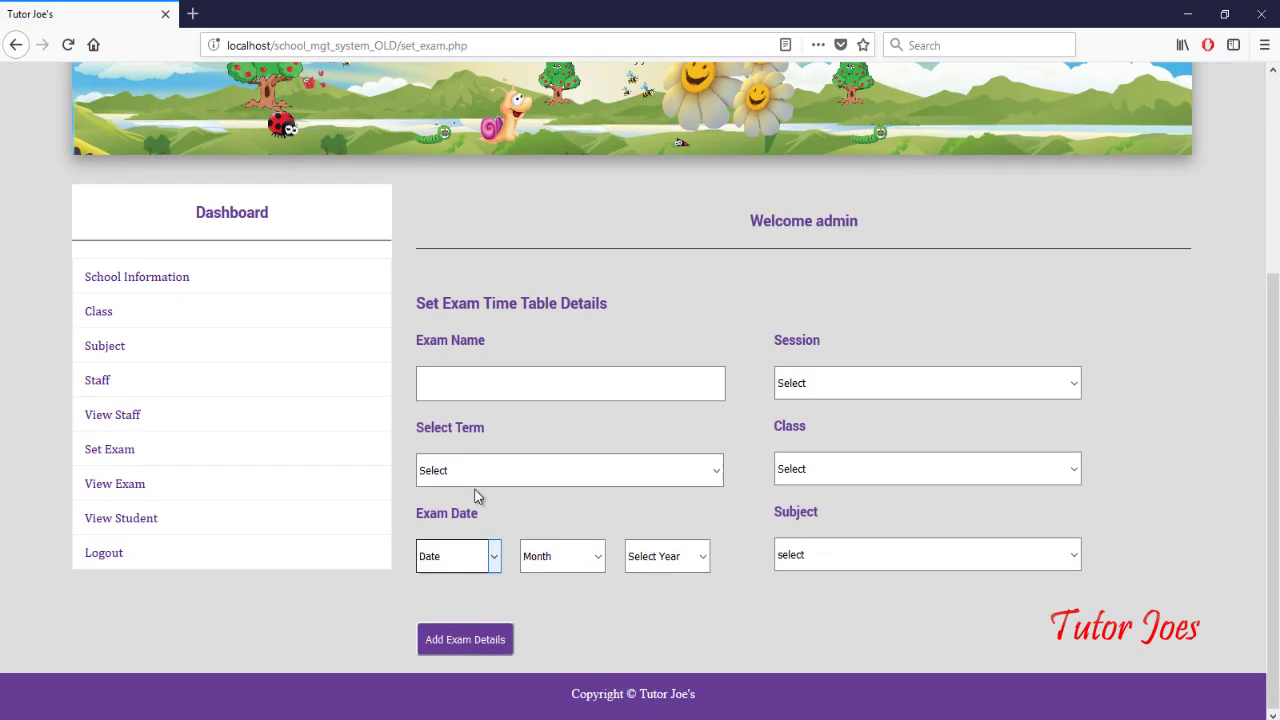
pyautogui.click(483, 377)
pyautogui.click(494, 478)
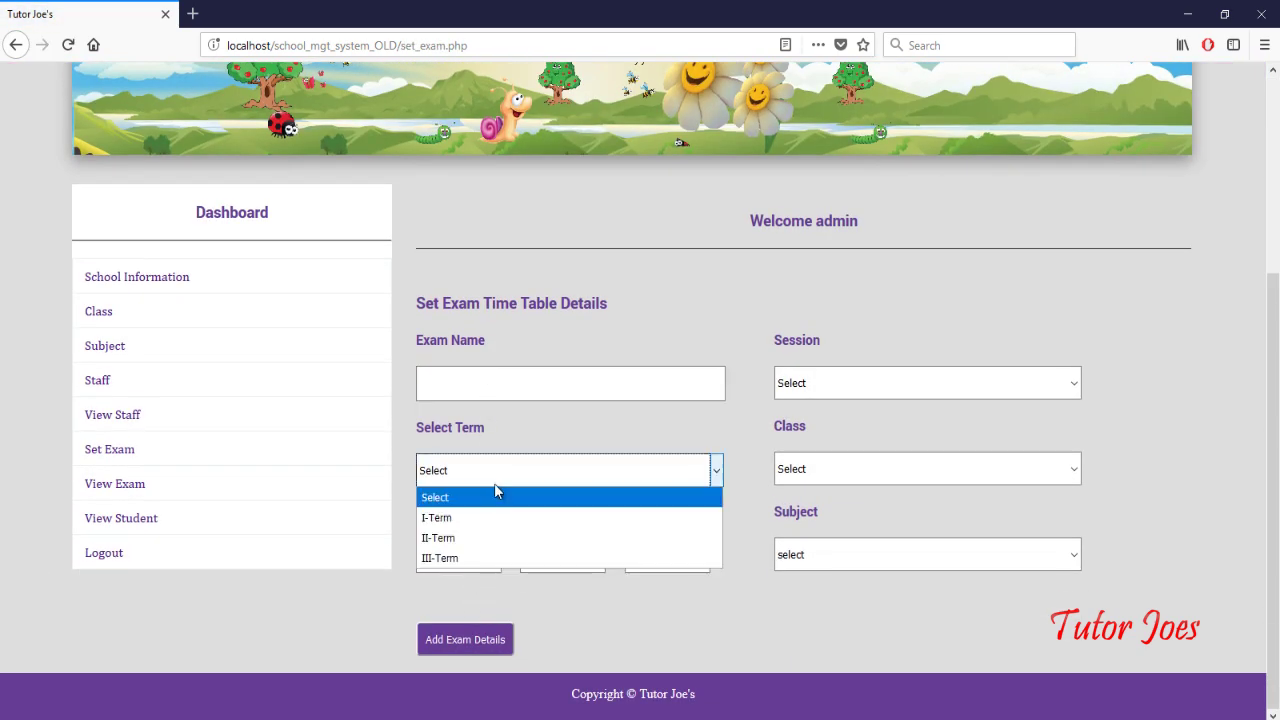
pyautogui.click(494, 482)
pyautogui.click(477, 560)
pyautogui.click(552, 560)
pyautogui.click(664, 560)
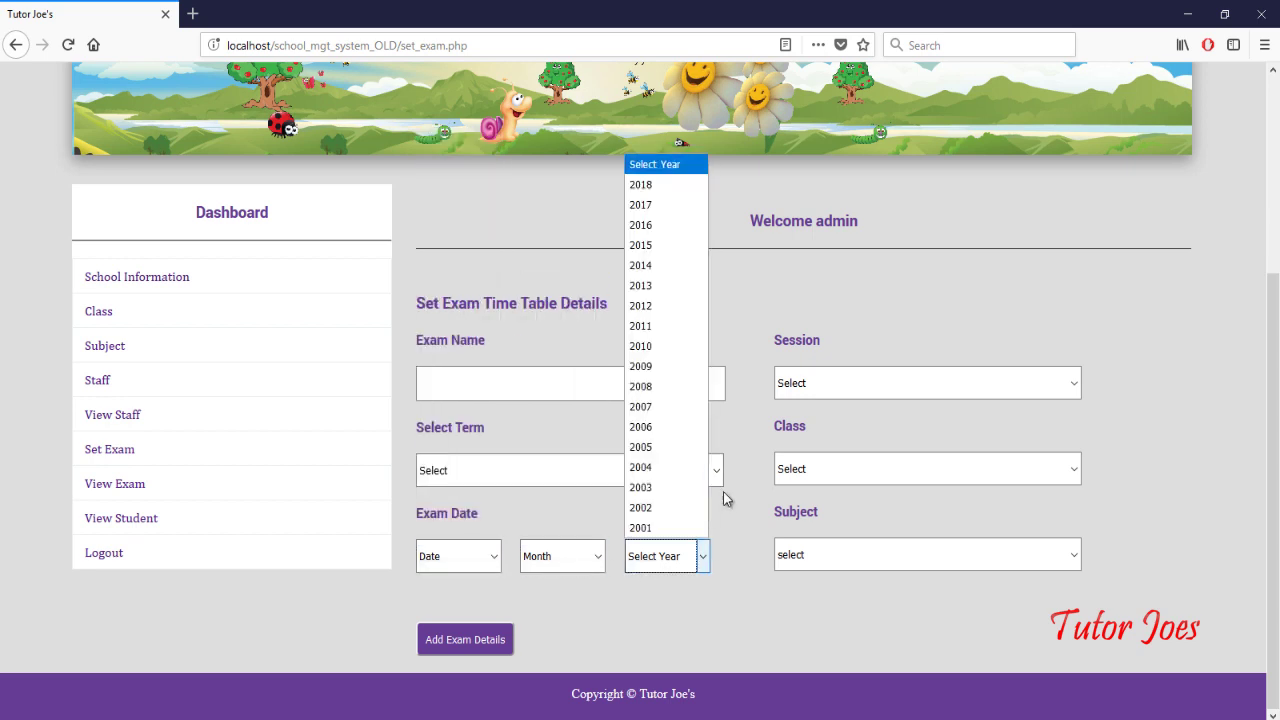
pyautogui.click(803, 390)
pyautogui.click(816, 478)
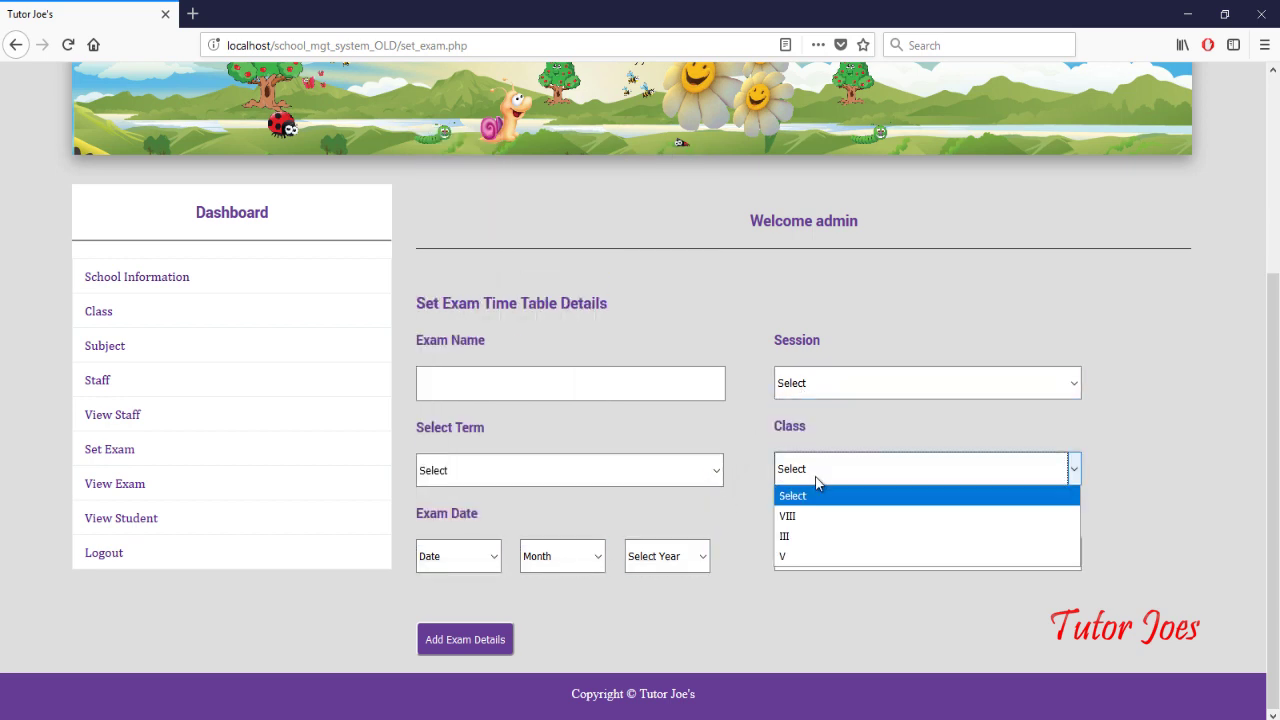
pyautogui.click(822, 498)
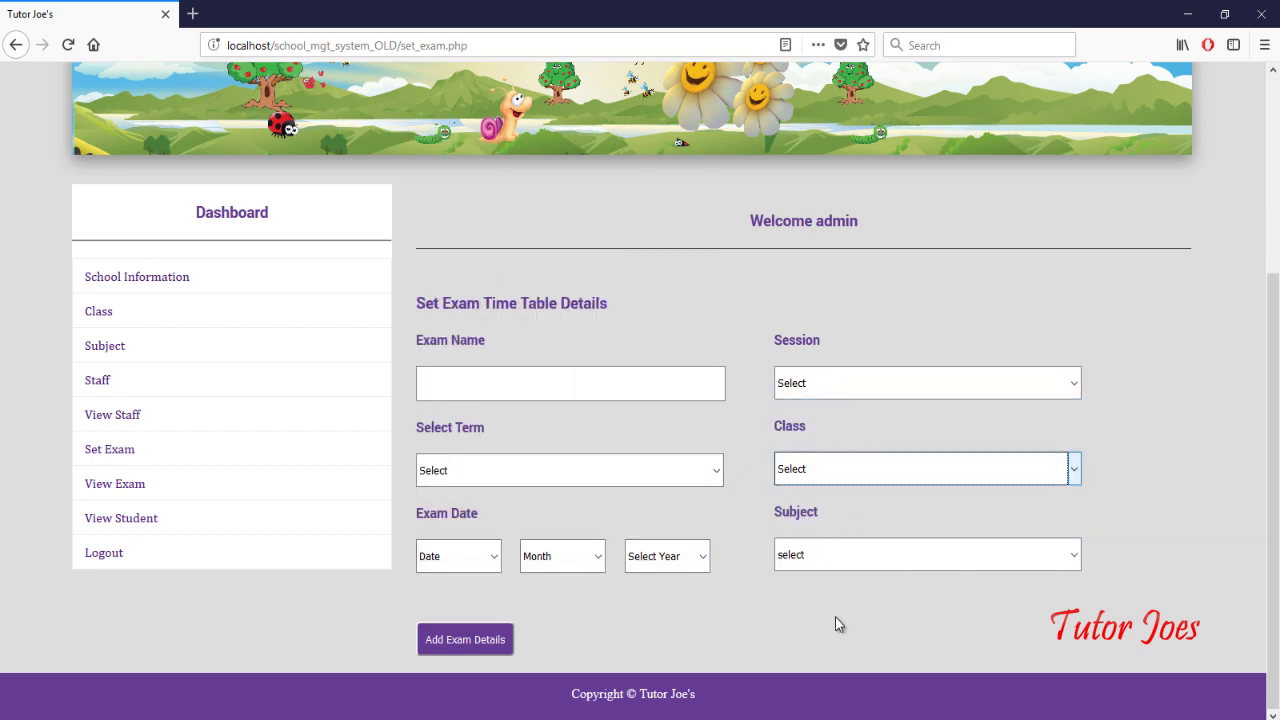
pyautogui.click(828, 470)
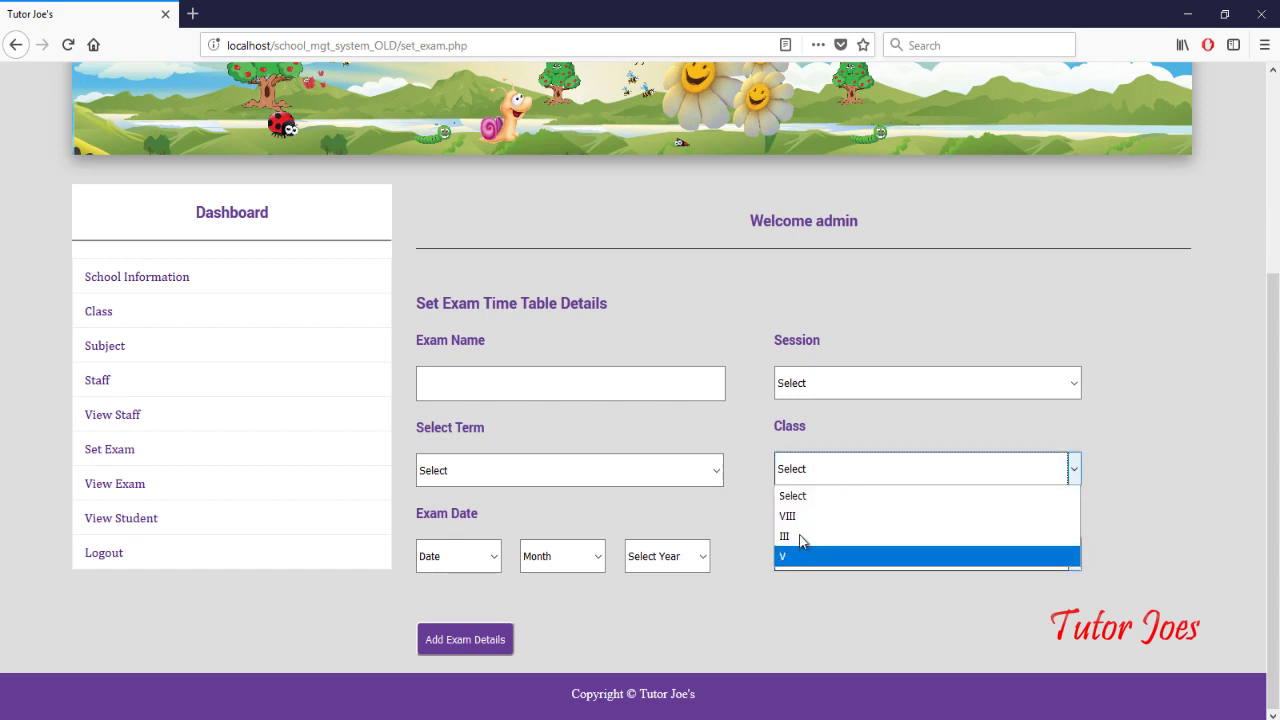
pyautogui.click(786, 597)
pyautogui.click(794, 556)
pyautogui.click(741, 595)
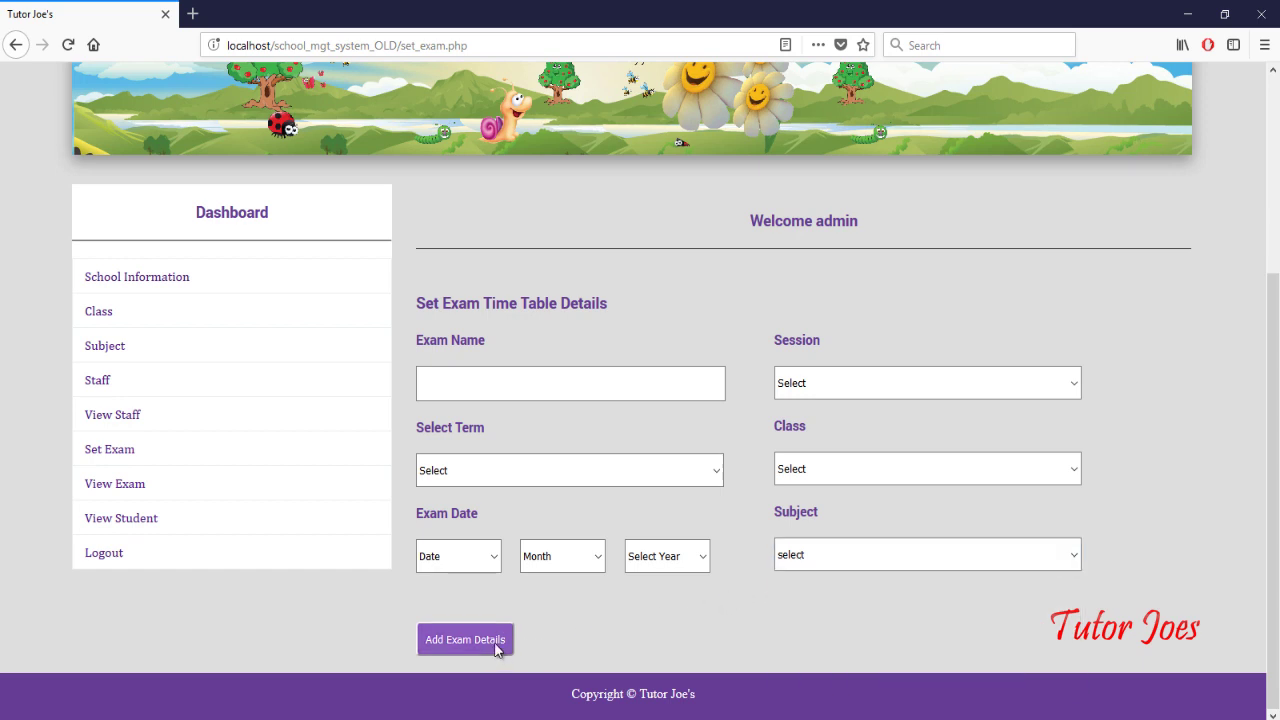
# Step: Enter exam name 'Term', term III-Term and date 19 Nov 2018
pyautogui.click(533, 379)
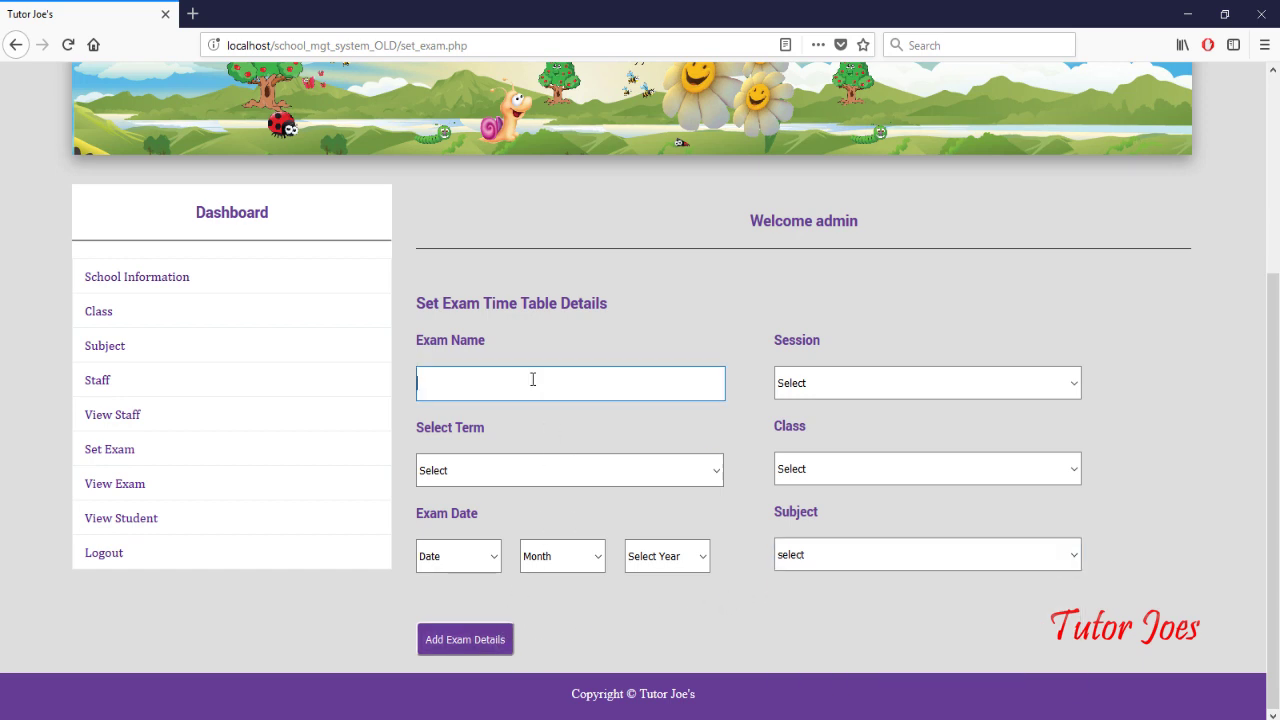
pyautogui.write('Term Exam')
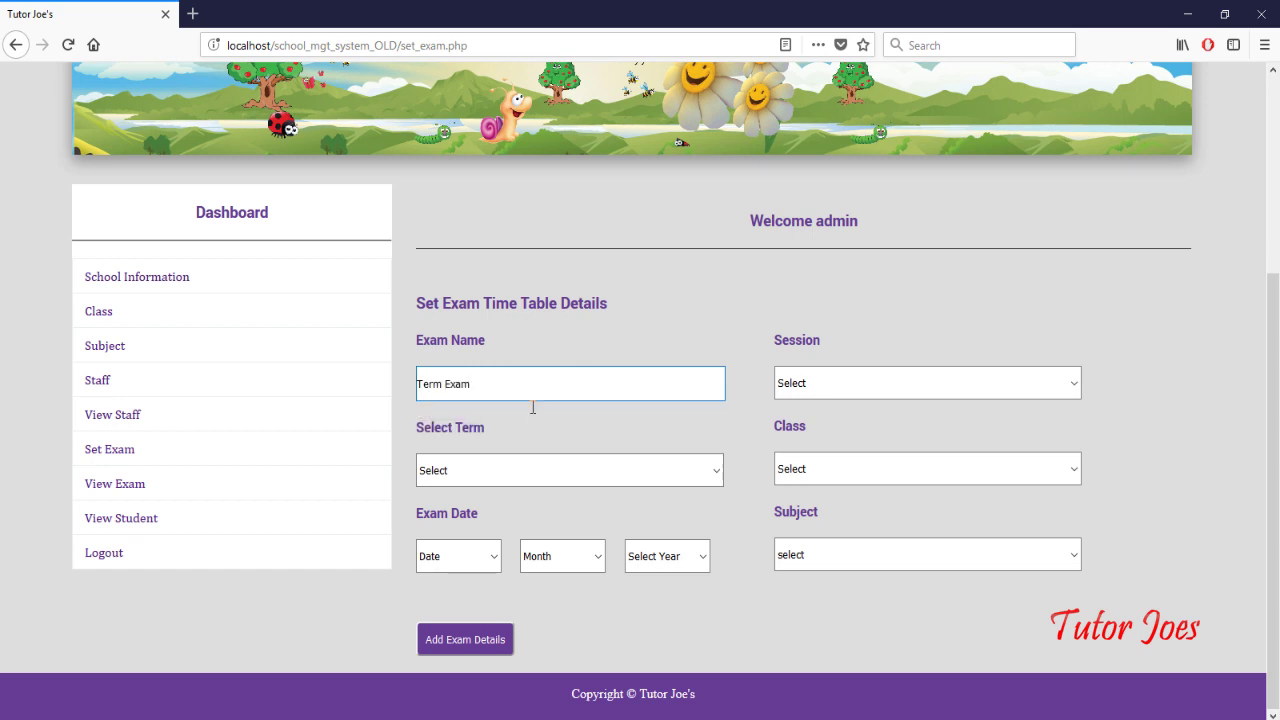
pyautogui.click(534, 479)
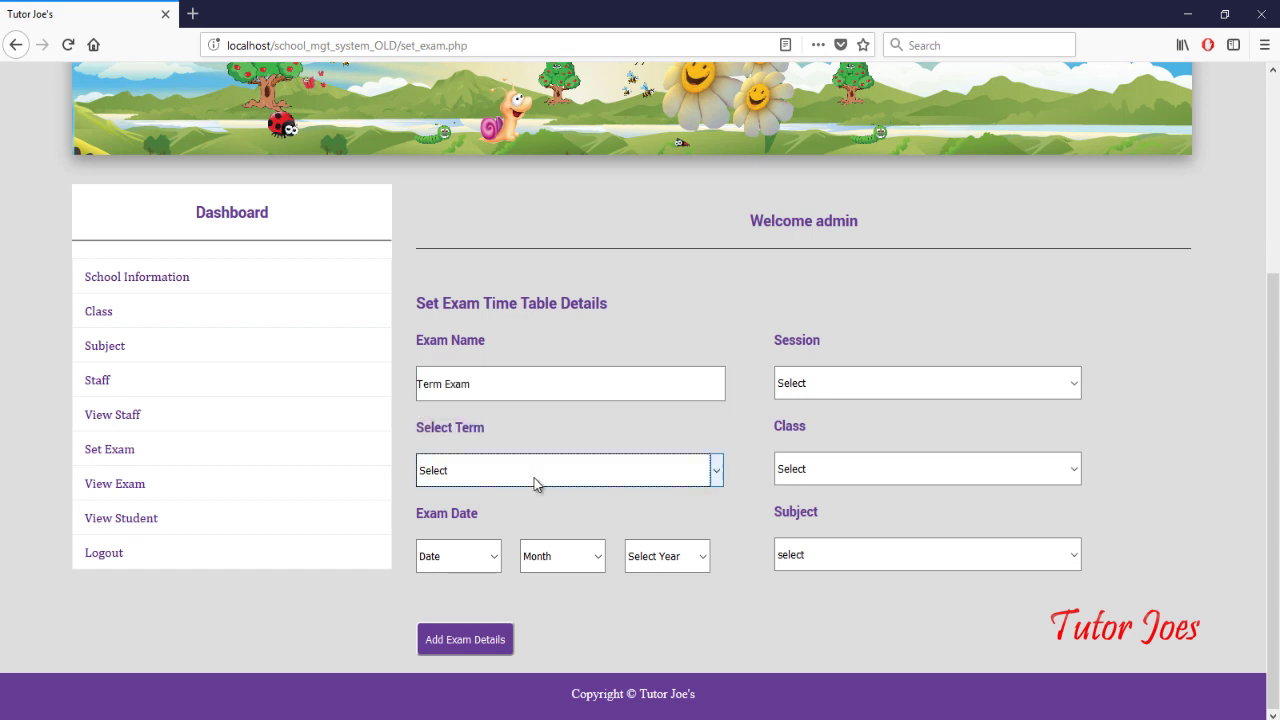
pyautogui.click(529, 558)
pyautogui.click(487, 570)
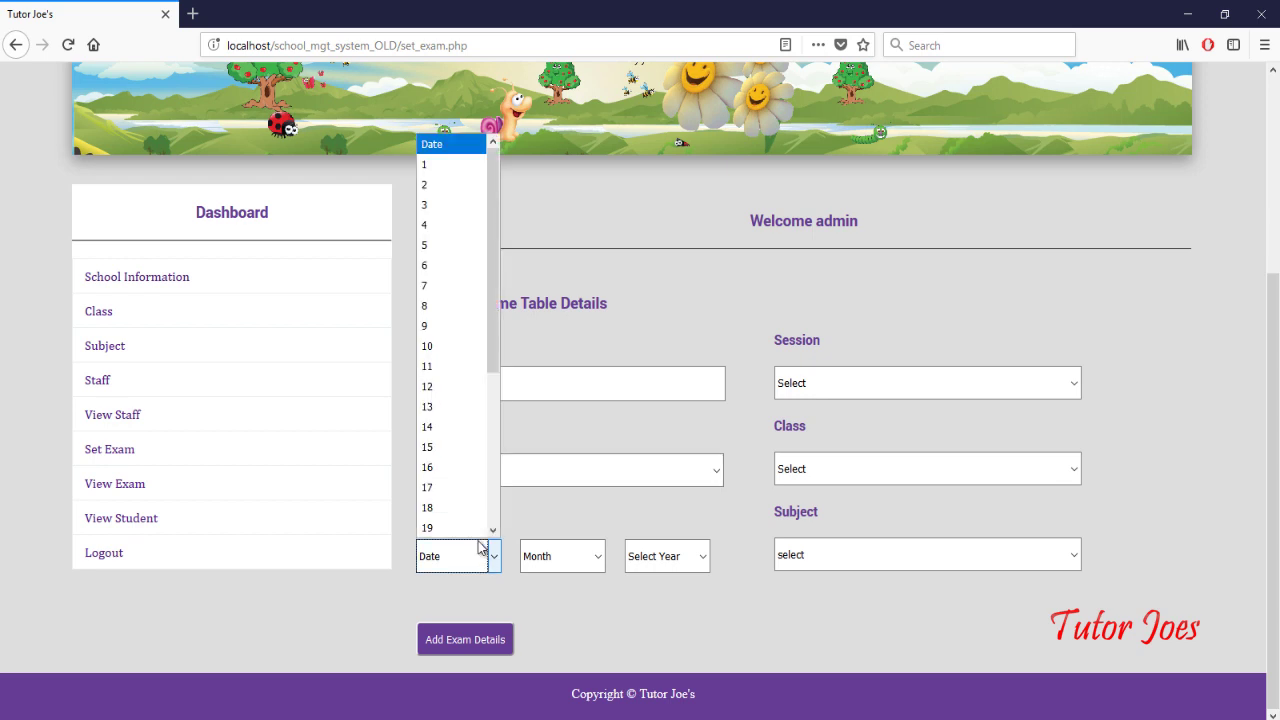
pyautogui.click(478, 527)
pyautogui.click(537, 560)
pyautogui.click(544, 508)
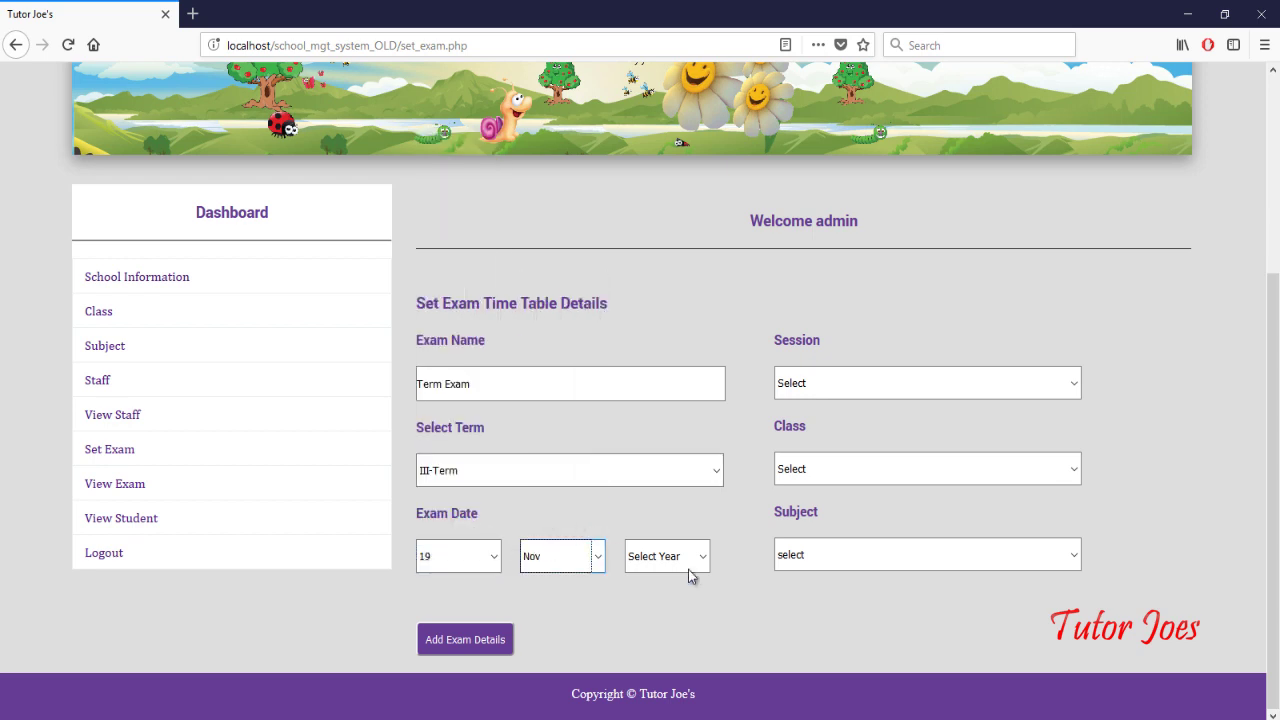
pyautogui.click(669, 560)
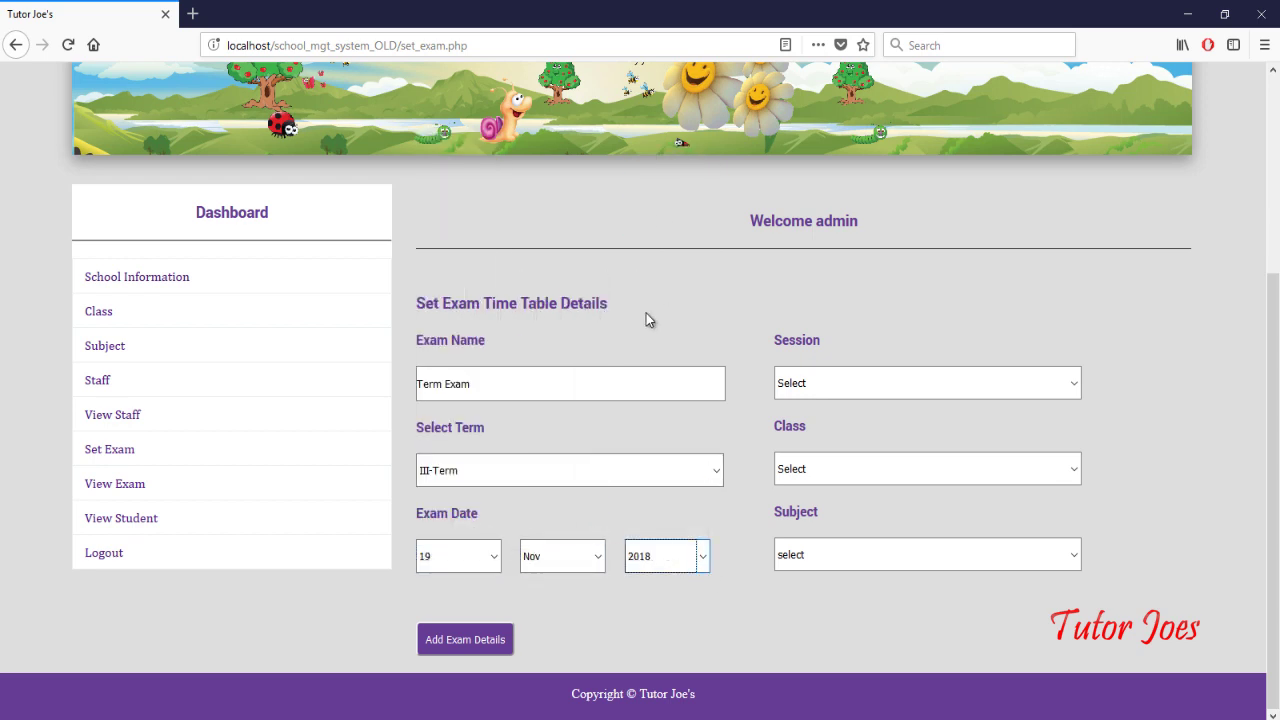
# Step: Set session FN, class VIII and subject Tamil, save the exam, and view the timetable
pyautogui.click(857, 382)
pyautogui.click(849, 433)
pyautogui.click(847, 474)
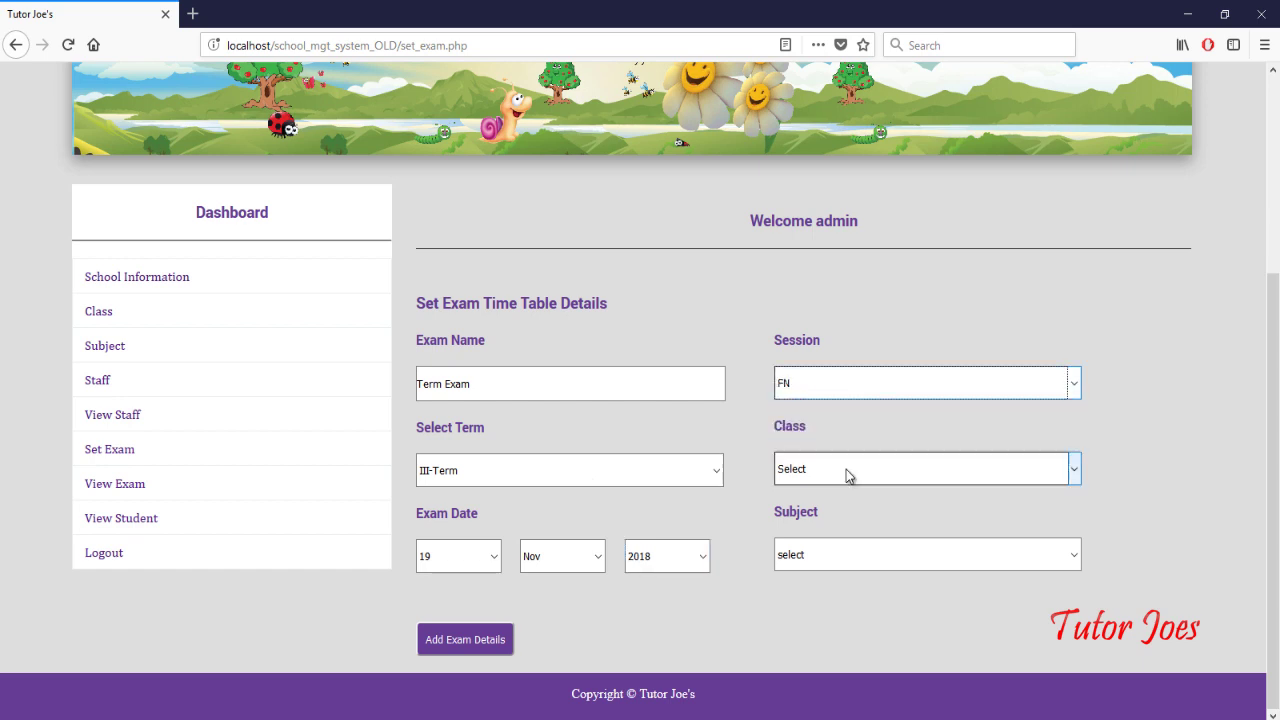
pyautogui.click(840, 516)
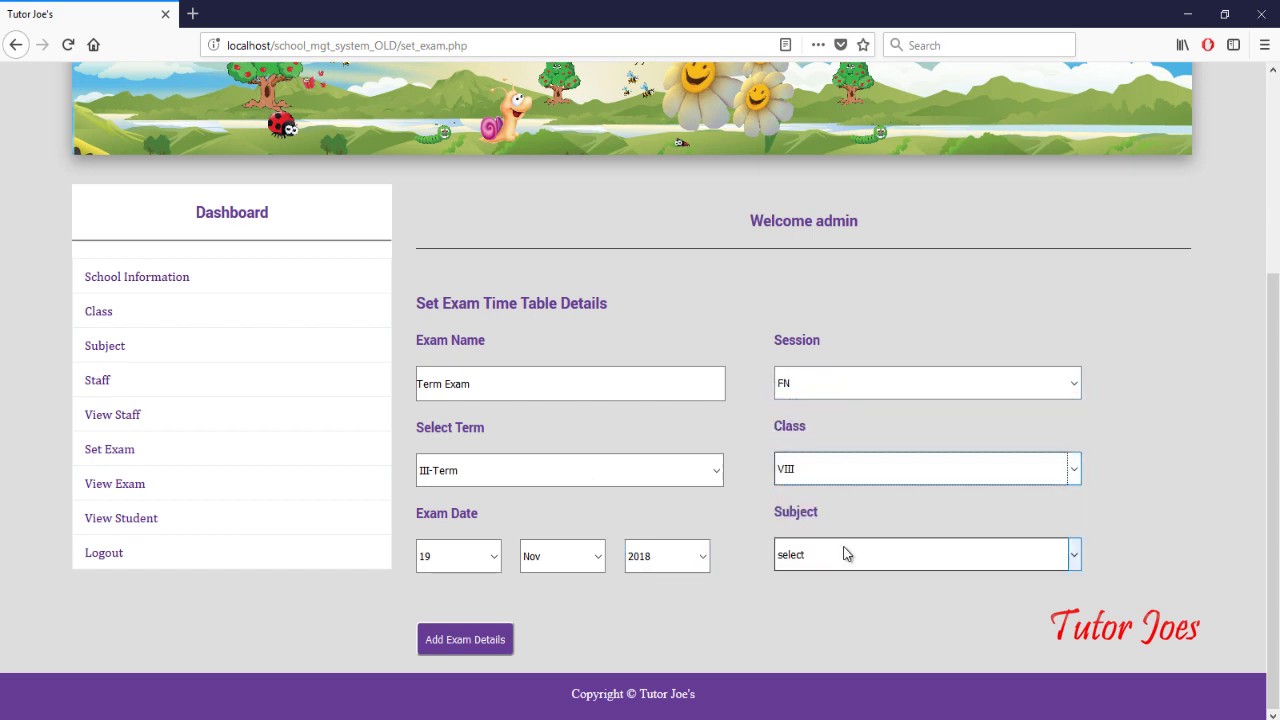
pyautogui.click(845, 553)
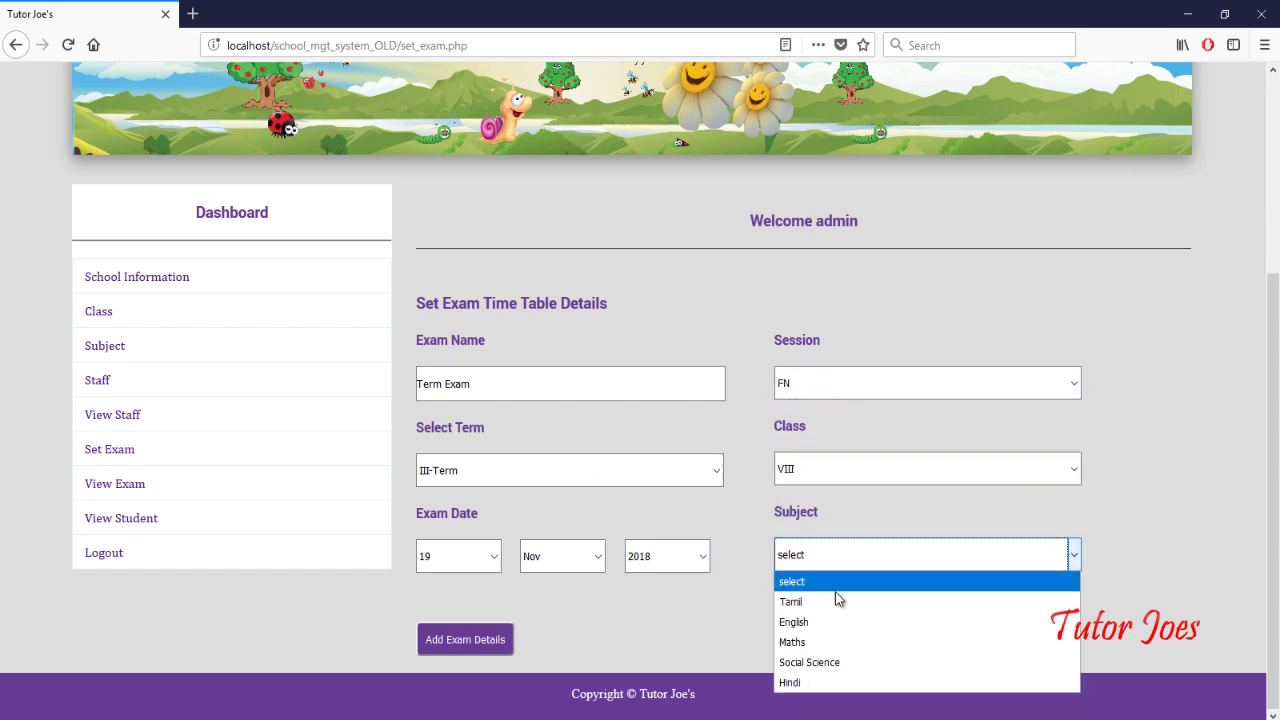
pyautogui.click(472, 630)
pyautogui.scroll(-3, 766, 409)
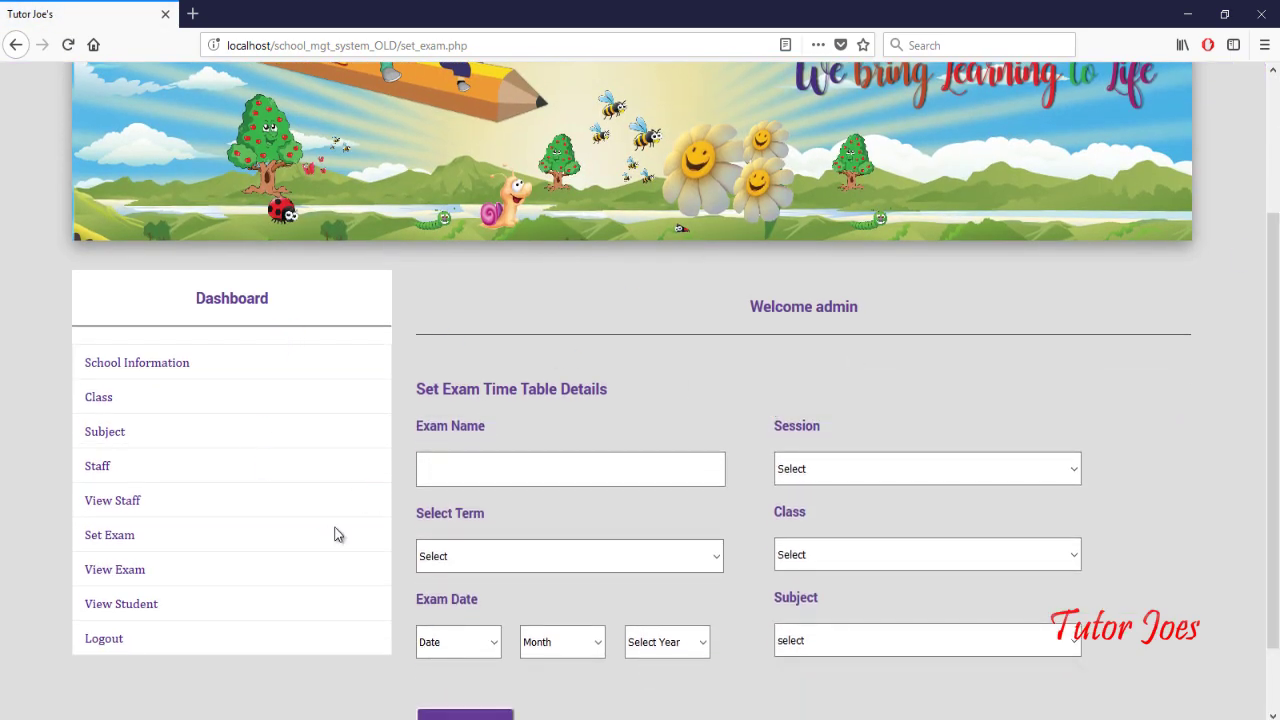
pyautogui.click(134, 574)
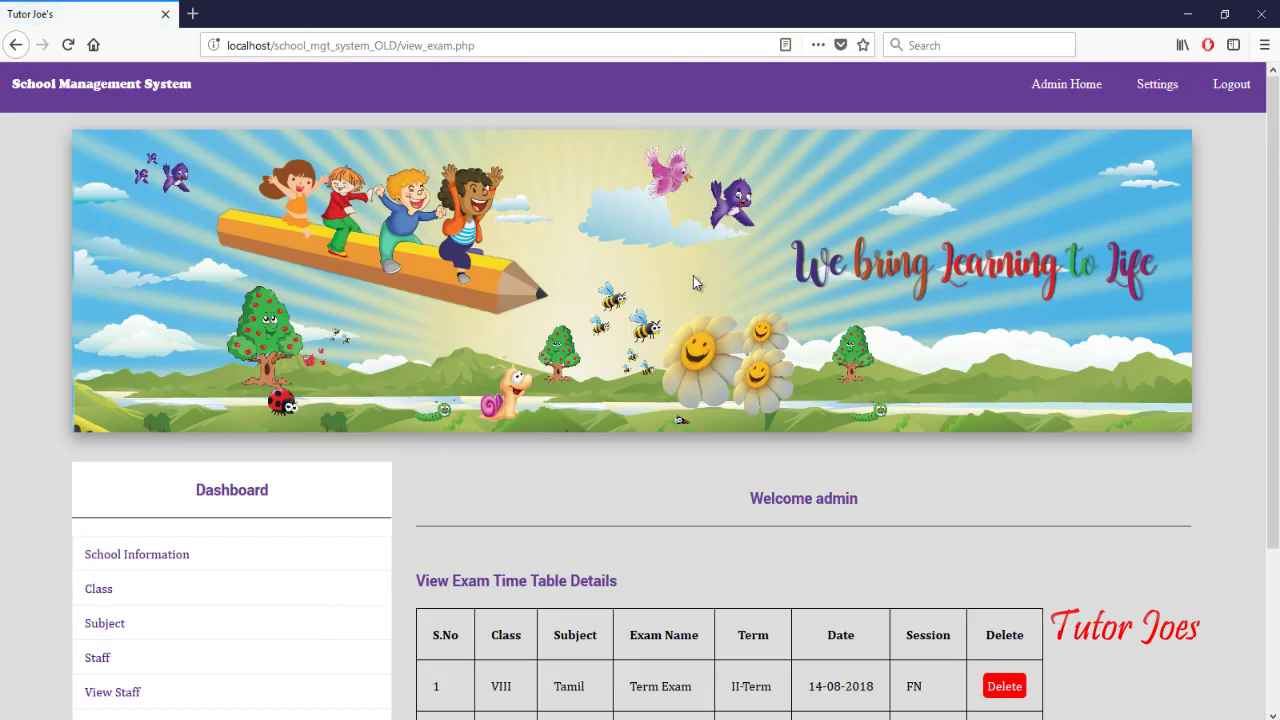
pyautogui.scroll(-3, 876, 479)
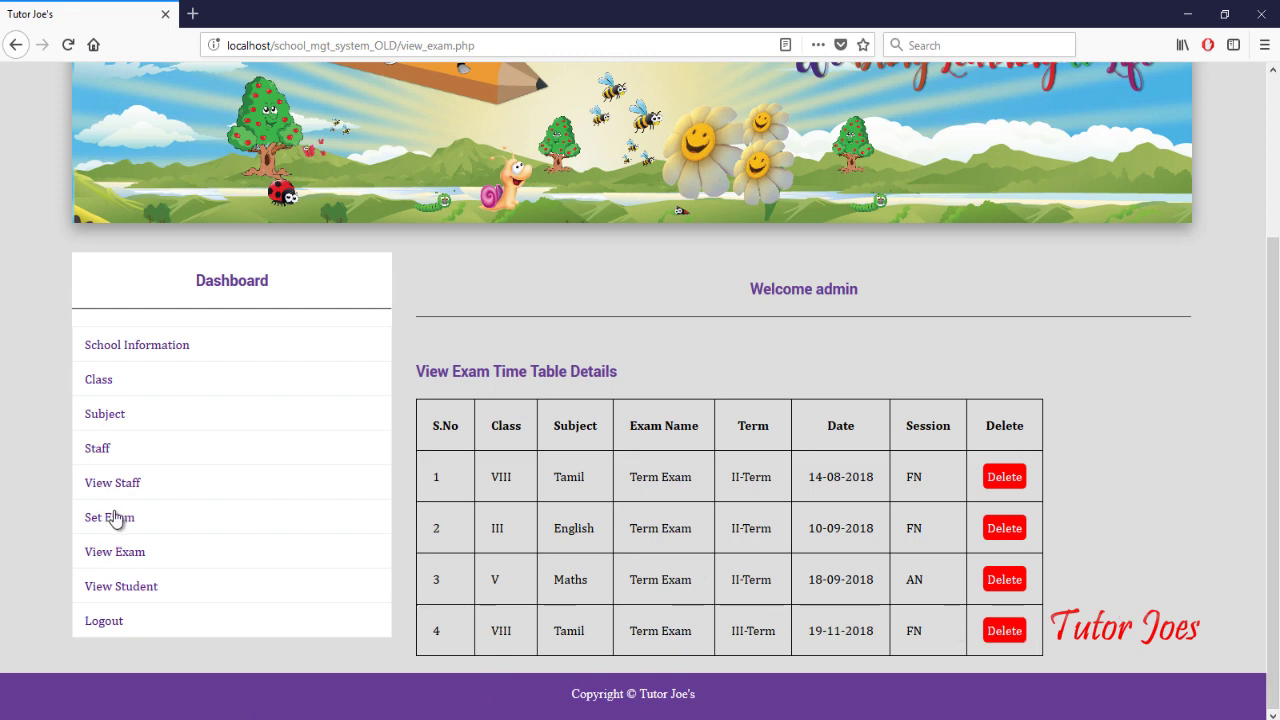
# Step: In a new tab, list class VIII section A students, then return to the exam timetable tab
pyautogui.click(140, 590)
pyautogui.scroll(-2, 623, 552)
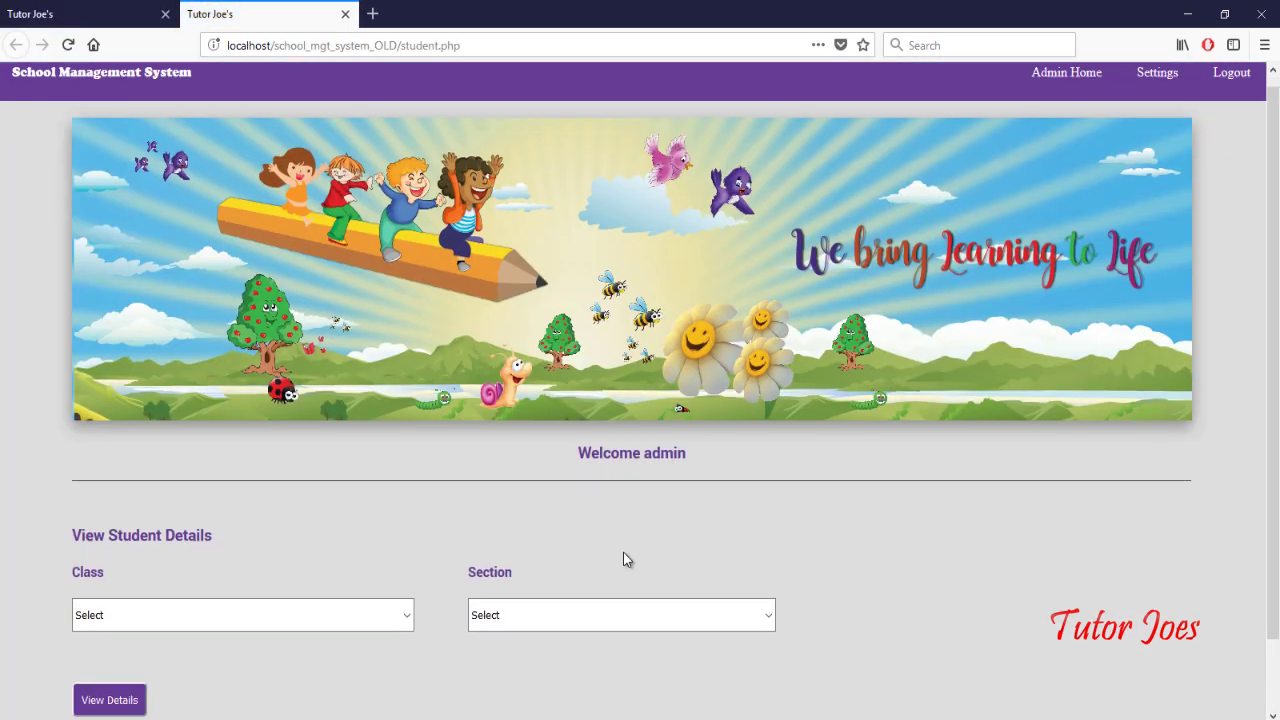
pyautogui.click(346, 537)
pyautogui.click(346, 587)
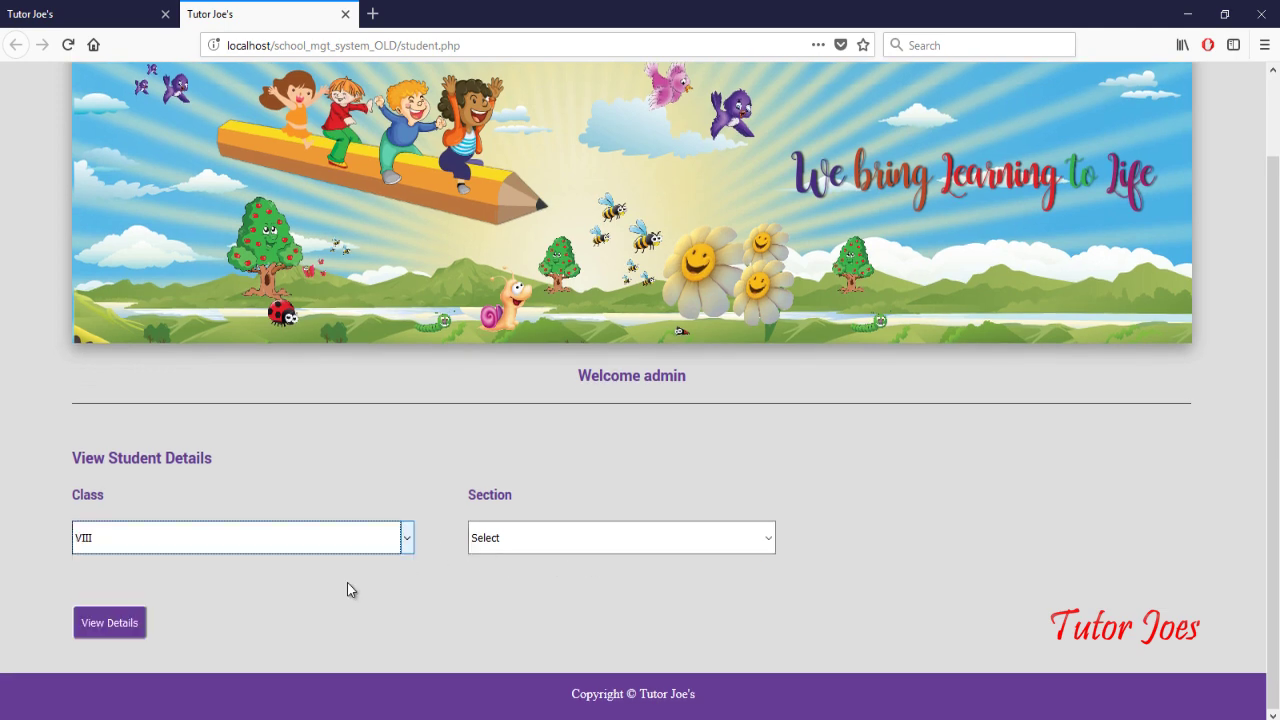
pyautogui.click(500, 538)
pyautogui.click(517, 621)
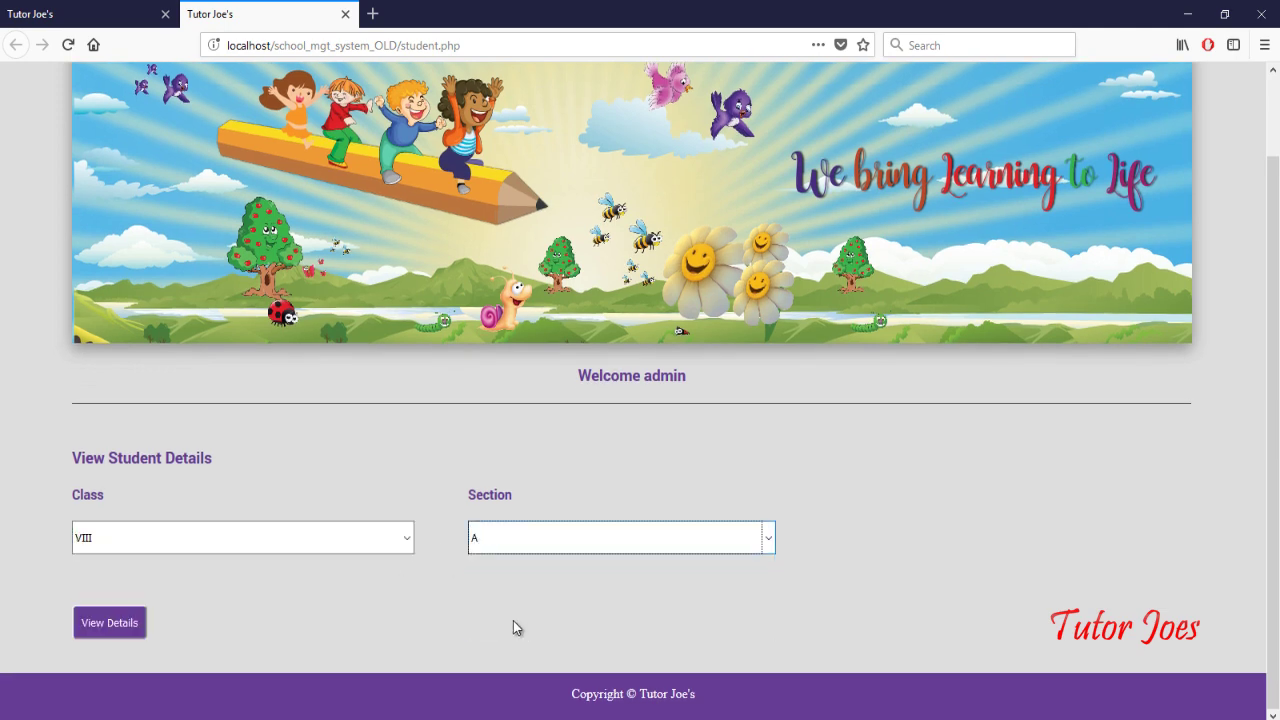
pyautogui.click(113, 627)
pyautogui.scroll(-2, 569, 523)
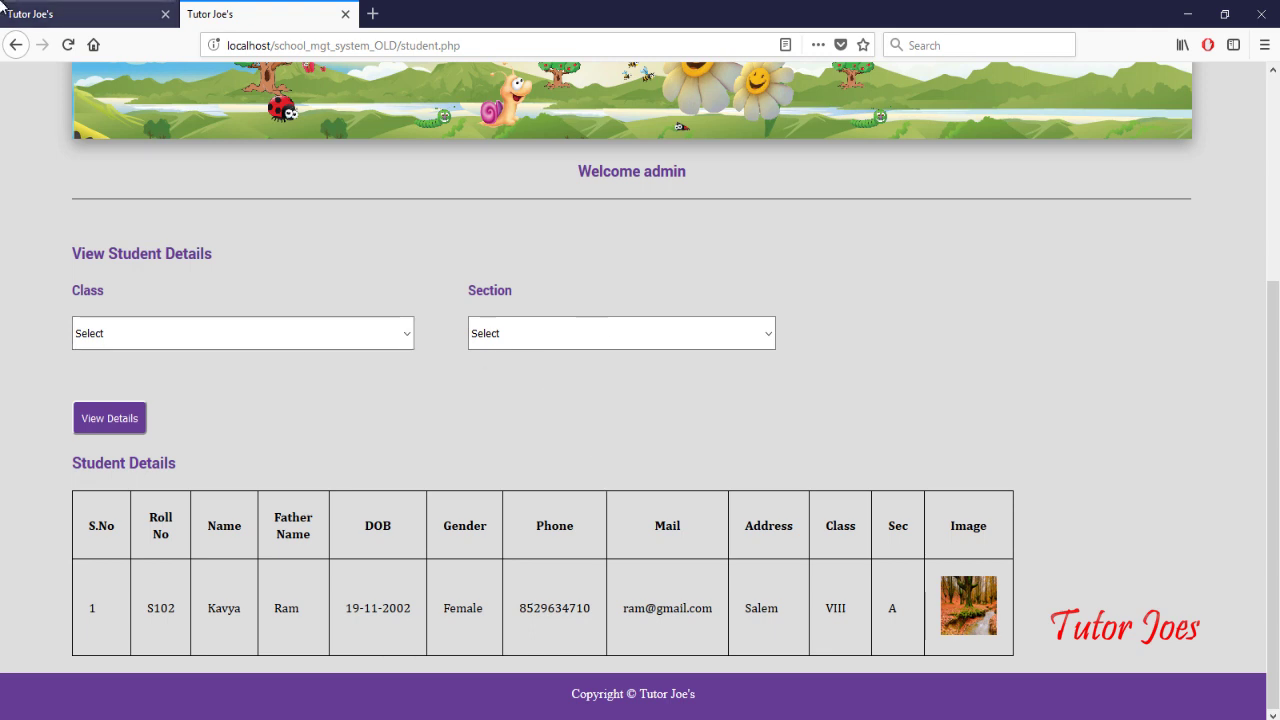
pyautogui.click(101, 24)
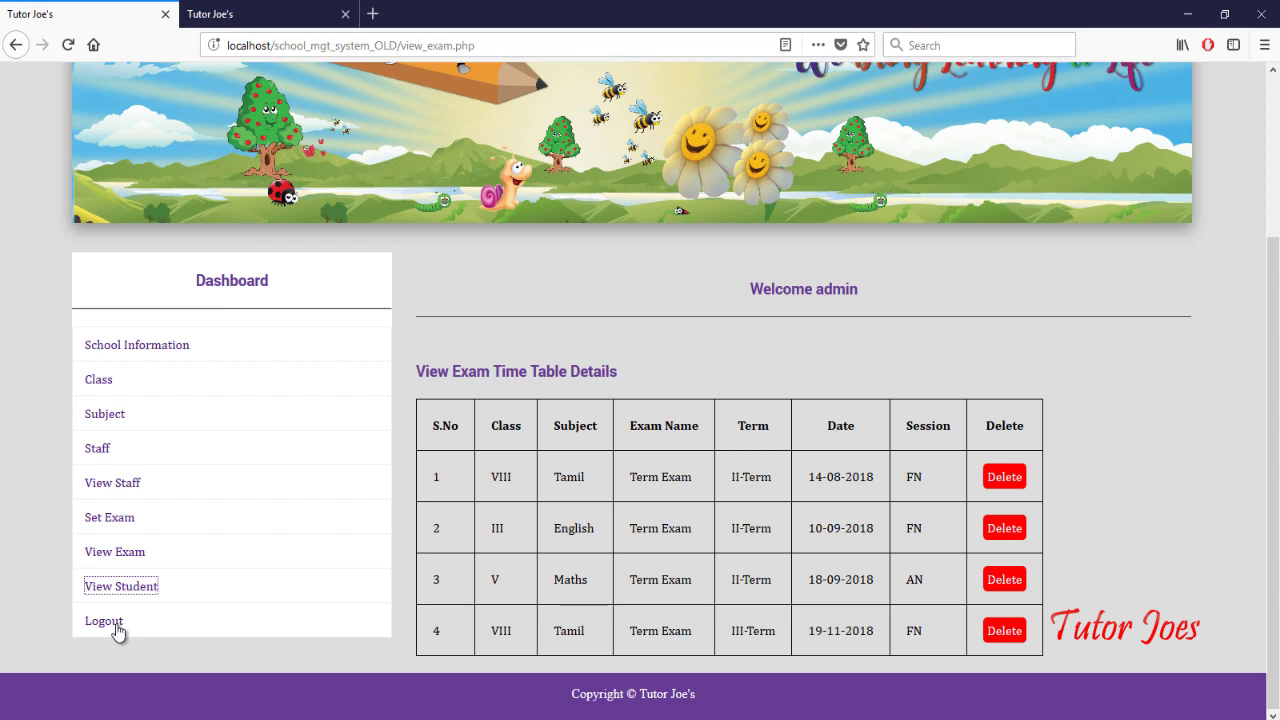
pyautogui.scroll(3, 1151, 293)
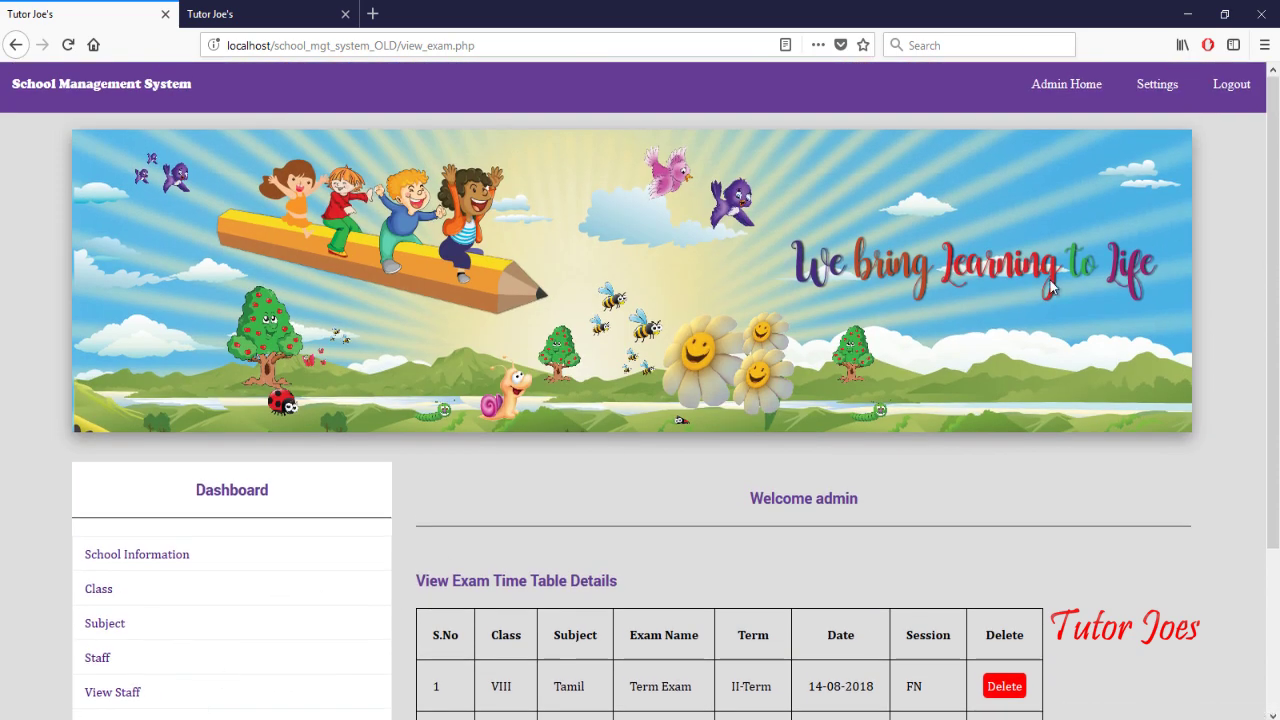
# Step: On the Settings page, enter the current password and the new password twice
pyautogui.click(1174, 90)
pyautogui.scroll(-3, 647, 527)
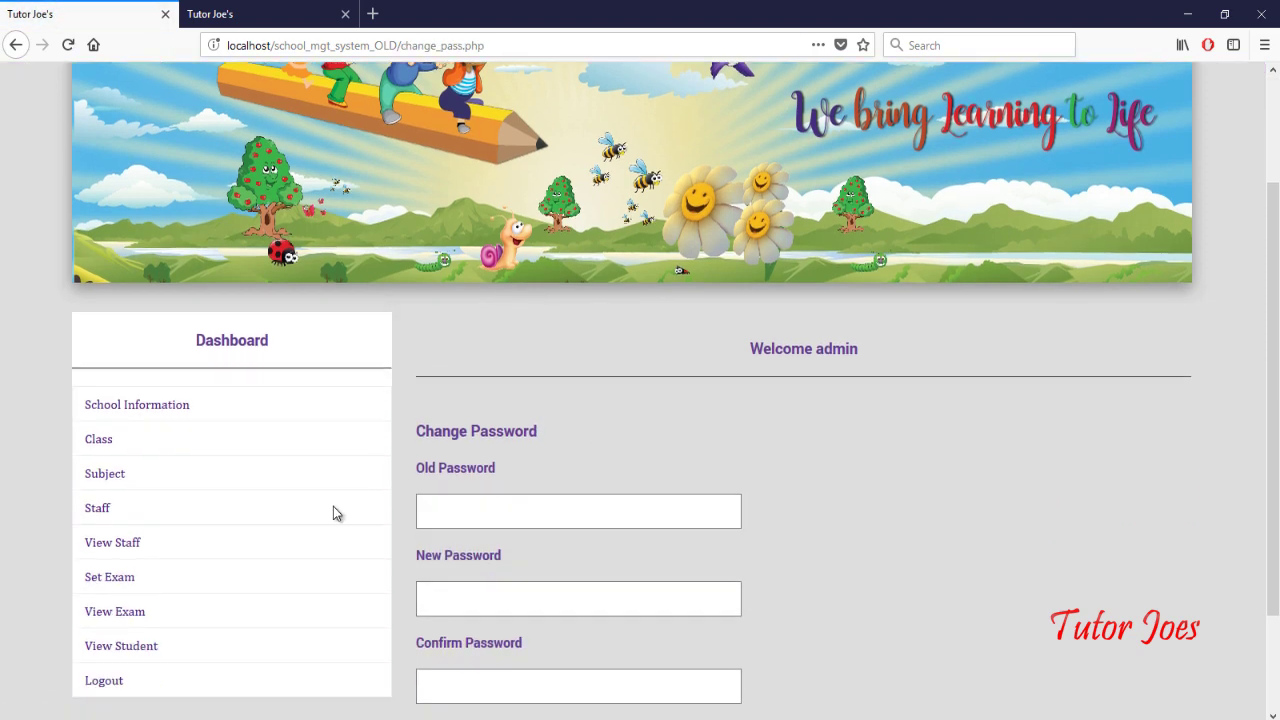
pyautogui.click(607, 473)
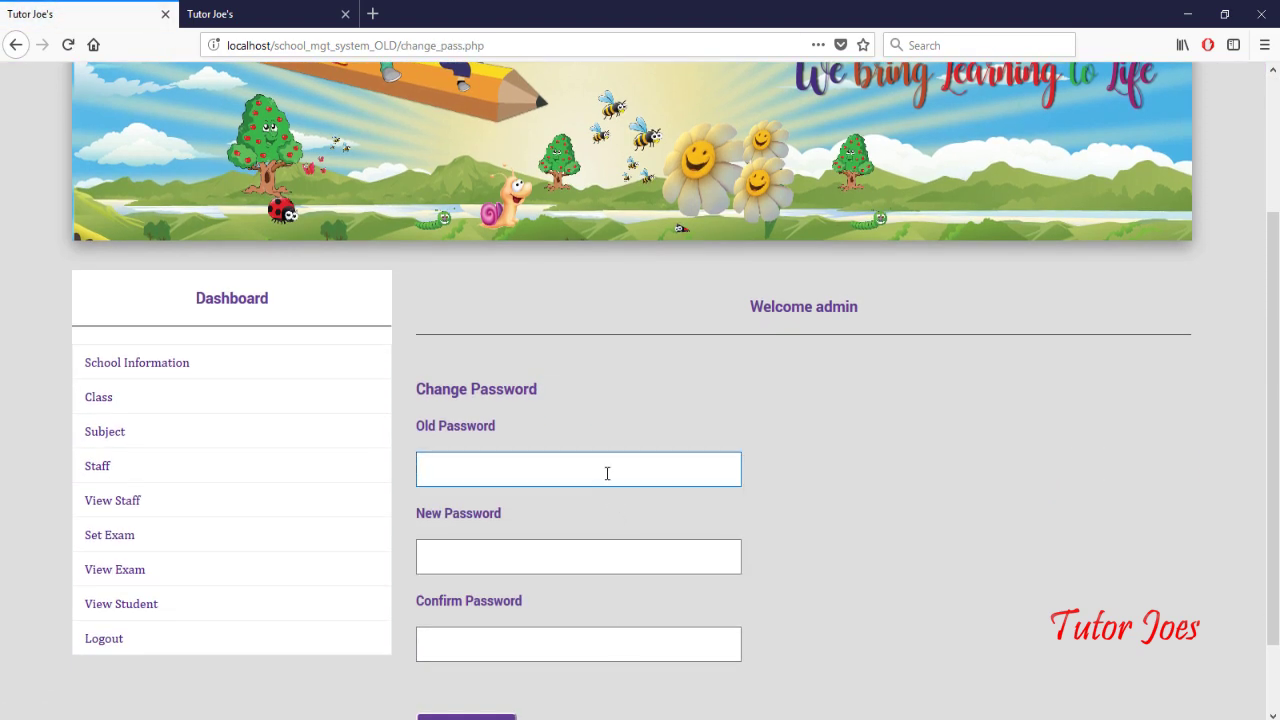
pyautogui.write('ad')
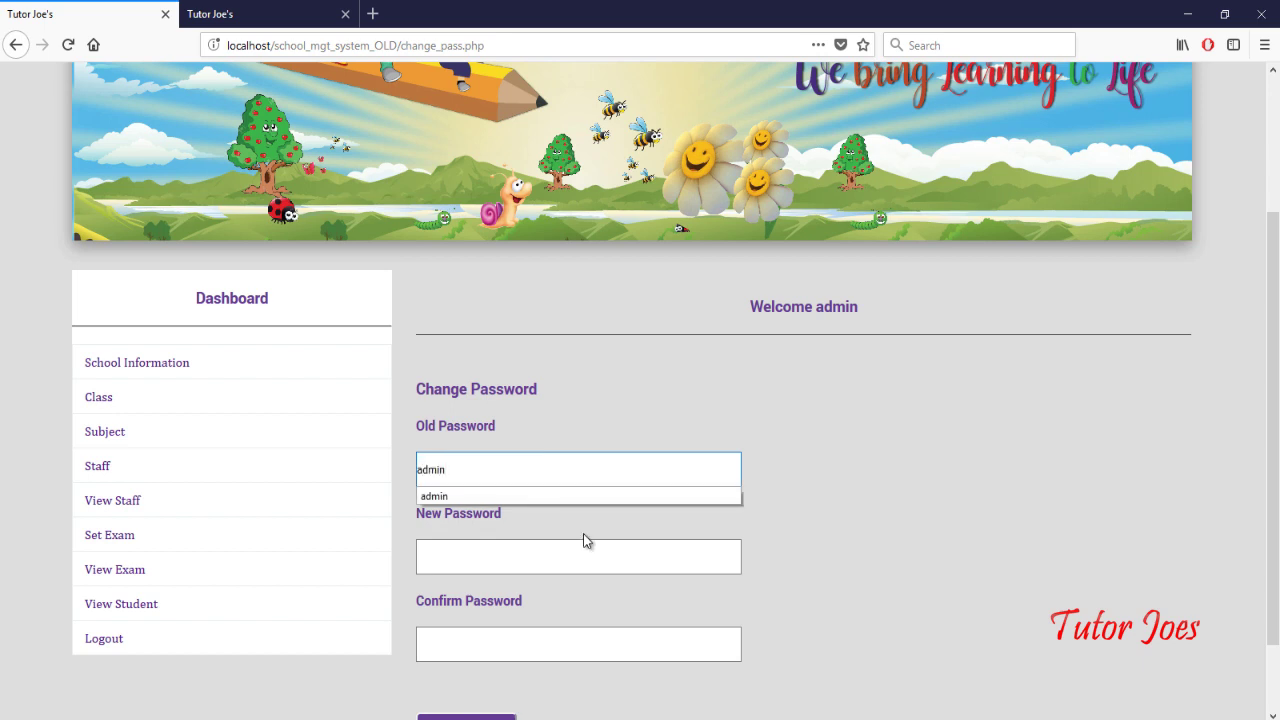
pyautogui.write('min')
pyautogui.click(551, 560)
pyautogui.write('1234')
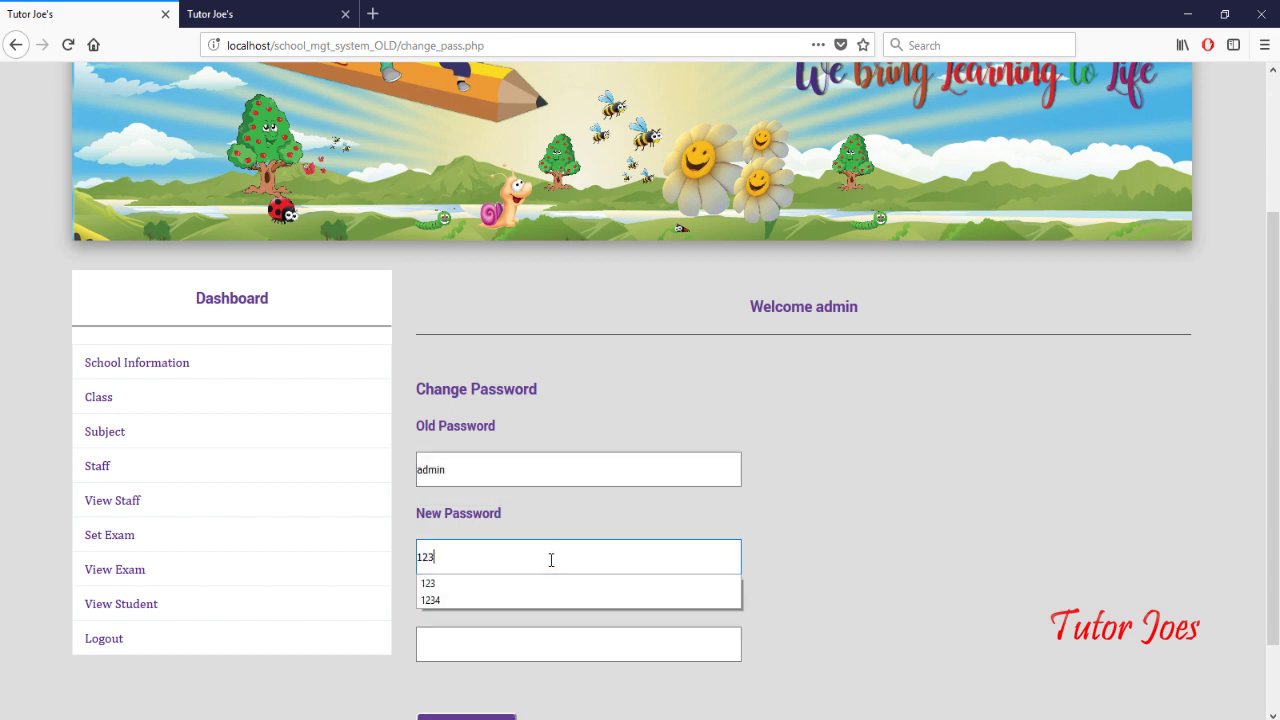
pyautogui.click(526, 645)
pyautogui.write('1234')
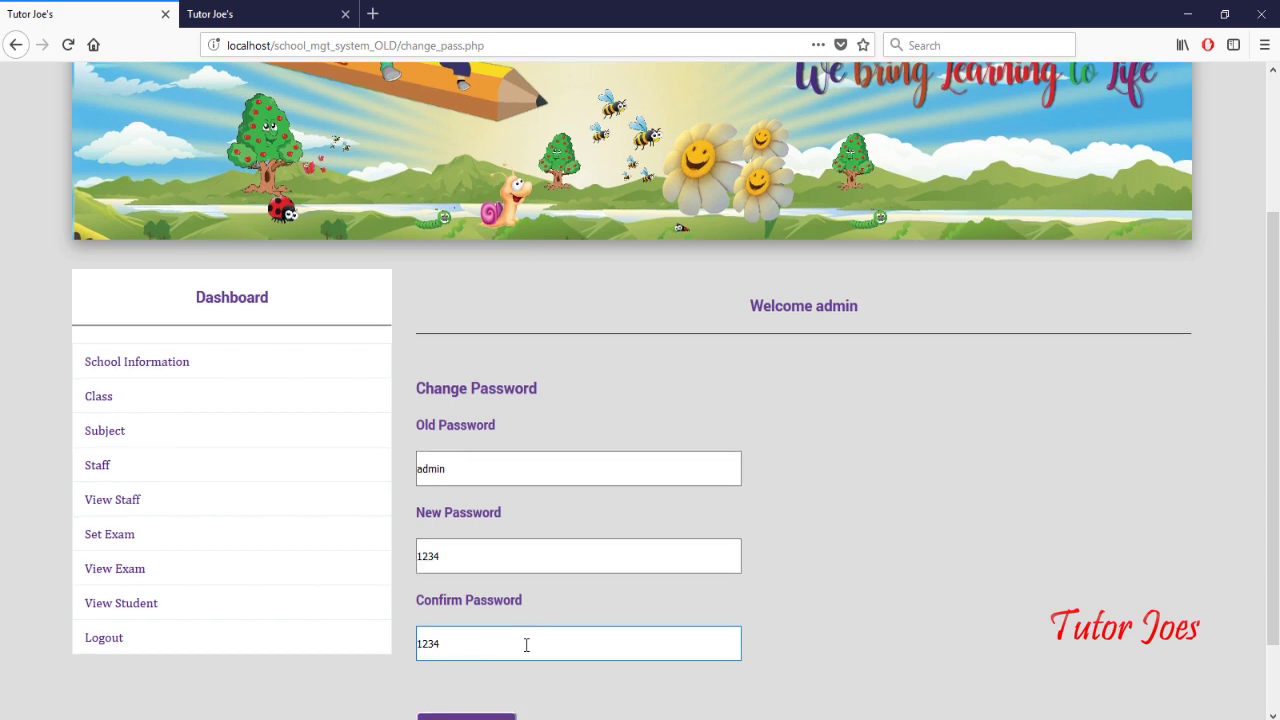
pyautogui.scroll(-2, 526, 645)
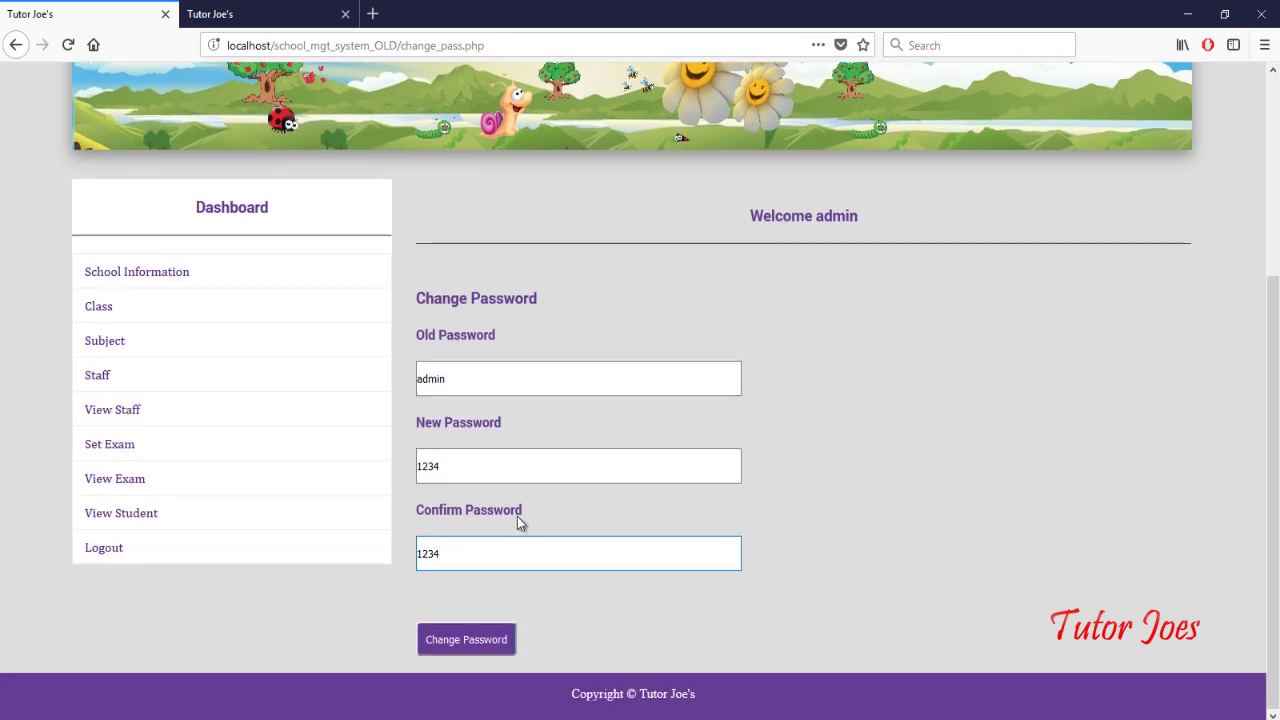
# Step: Dismiss the old-password suggestions and submit the password change
pyautogui.click(466, 380)
pyautogui.moveTo(466, 380); pyautogui.dragTo(374, 376)
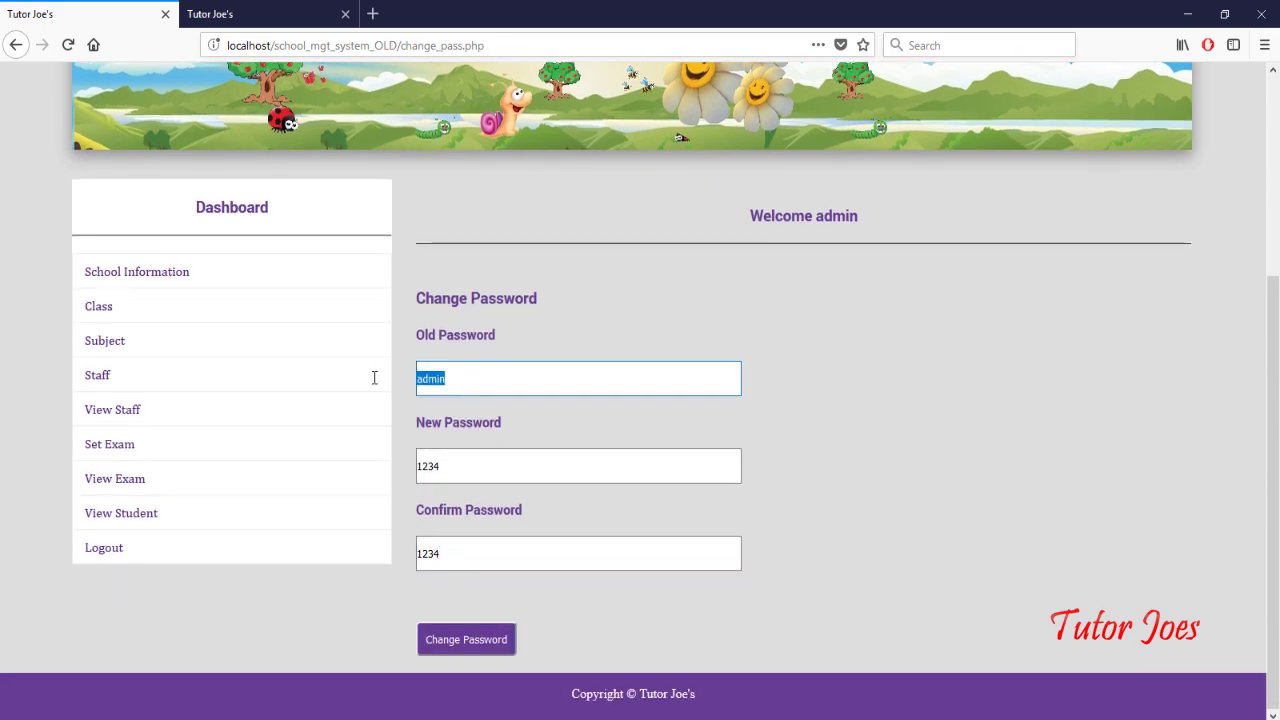
pyautogui.click(700, 380)
pyautogui.click(752, 395)
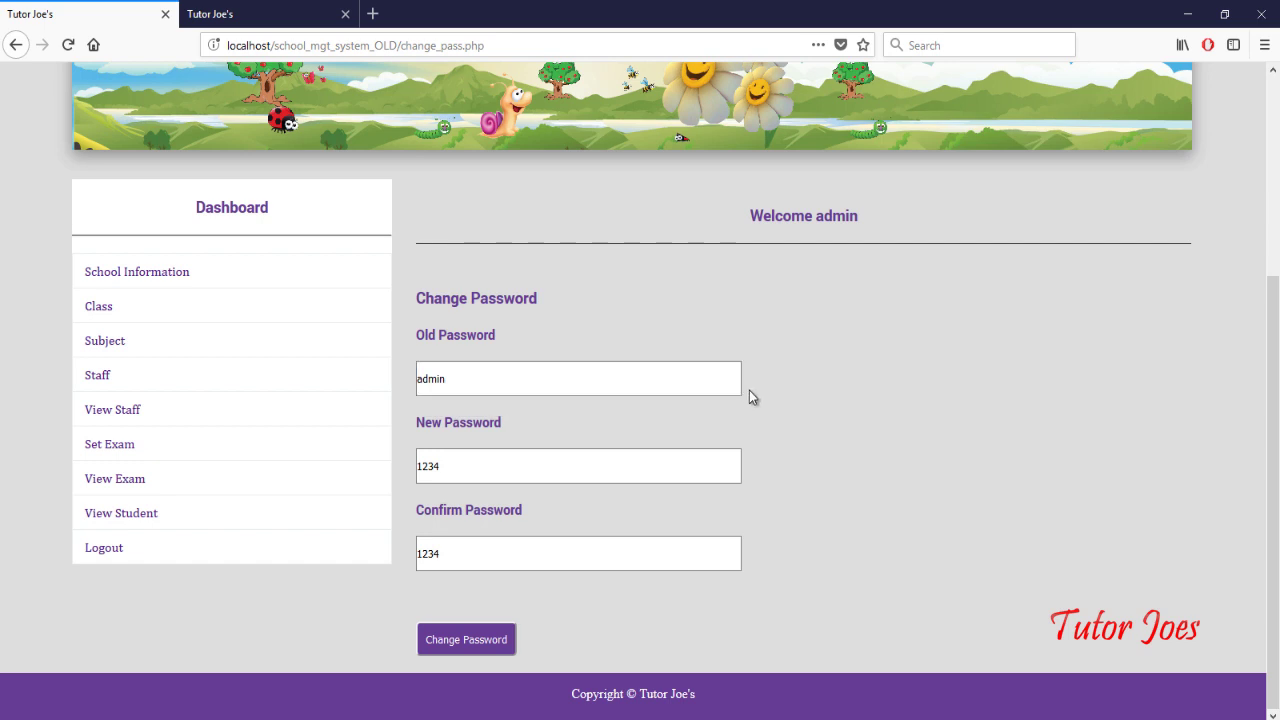
pyautogui.click(481, 646)
pyautogui.scroll(-3, 830, 448)
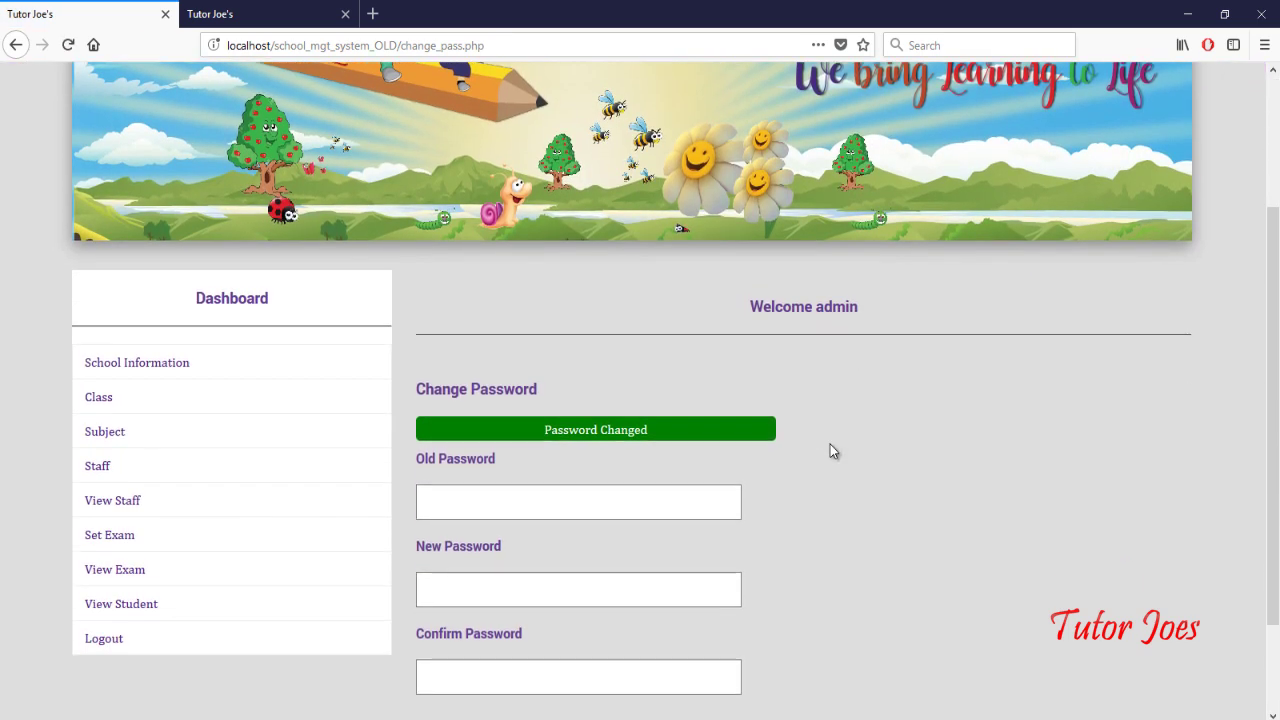
pyautogui.scroll(3, 830, 451)
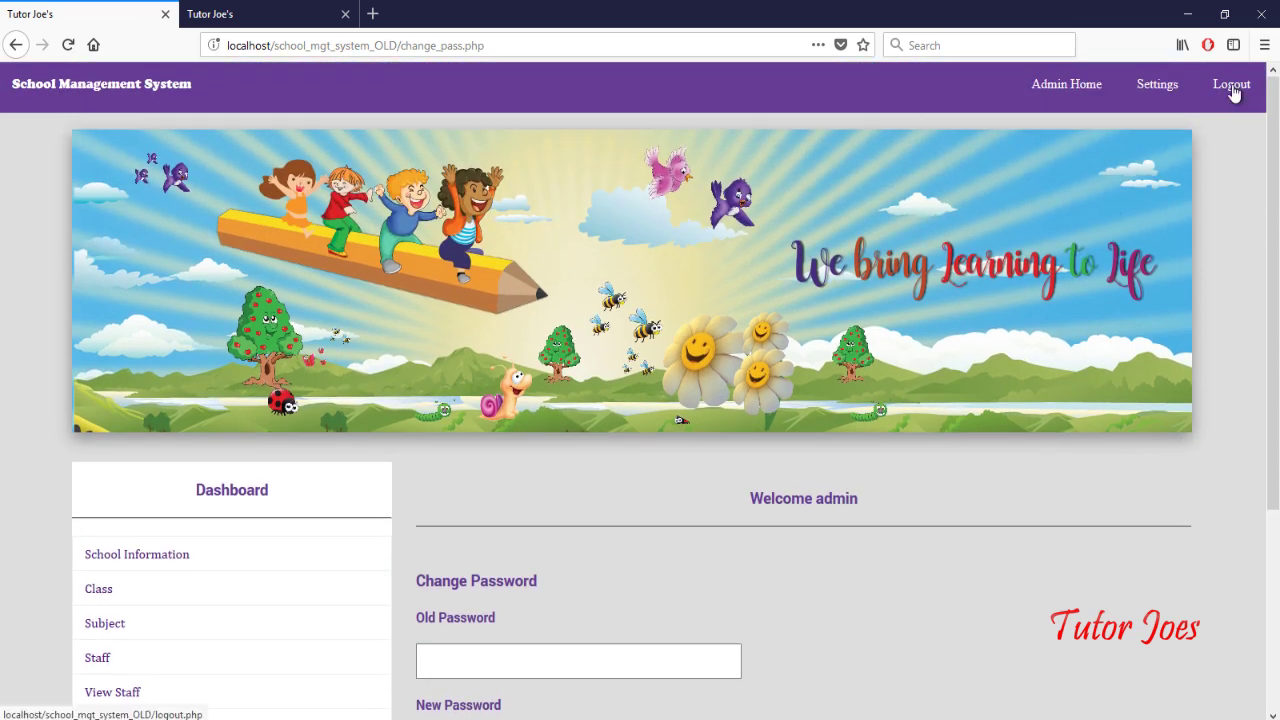
# Step: Log out of admin and attempt a Teacher login with the teacher's user name and password
pyautogui.click(1231, 87)
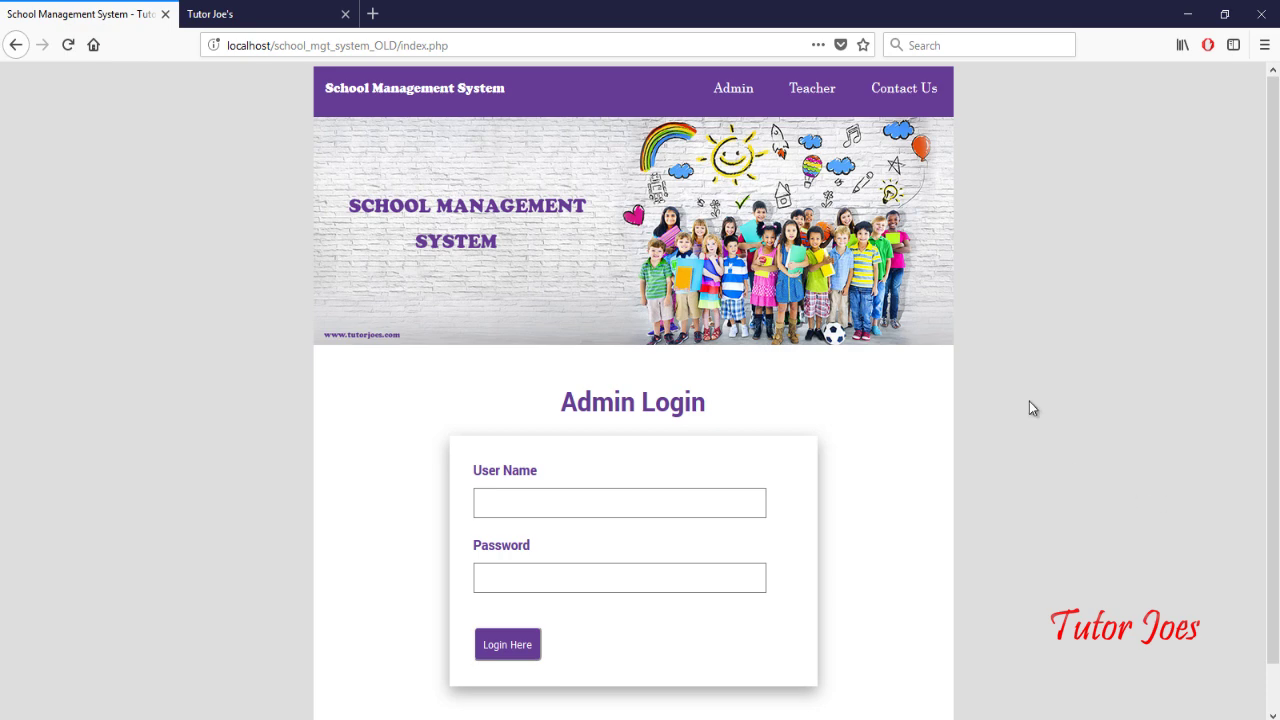
pyautogui.click(814, 96)
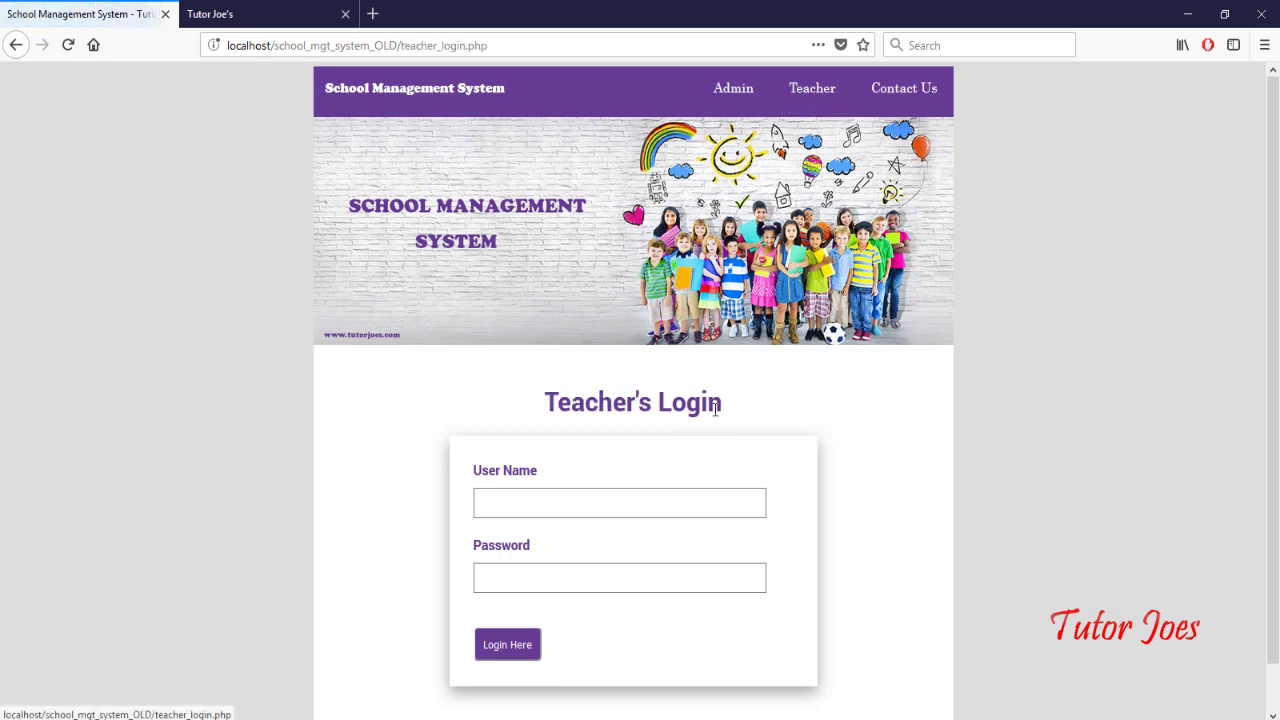
pyautogui.click(645, 492)
pyautogui.write('sam')
pyautogui.press('Tab')
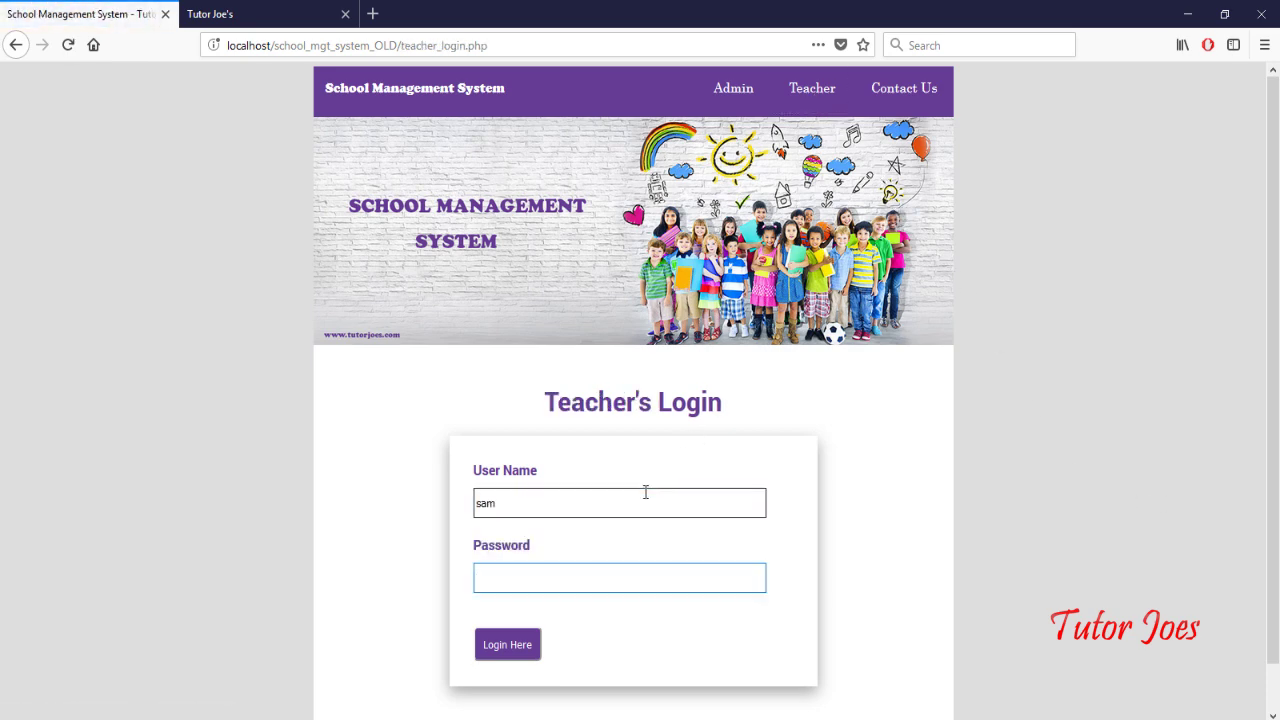
pyautogui.write('1234')
pyautogui.click(513, 650)
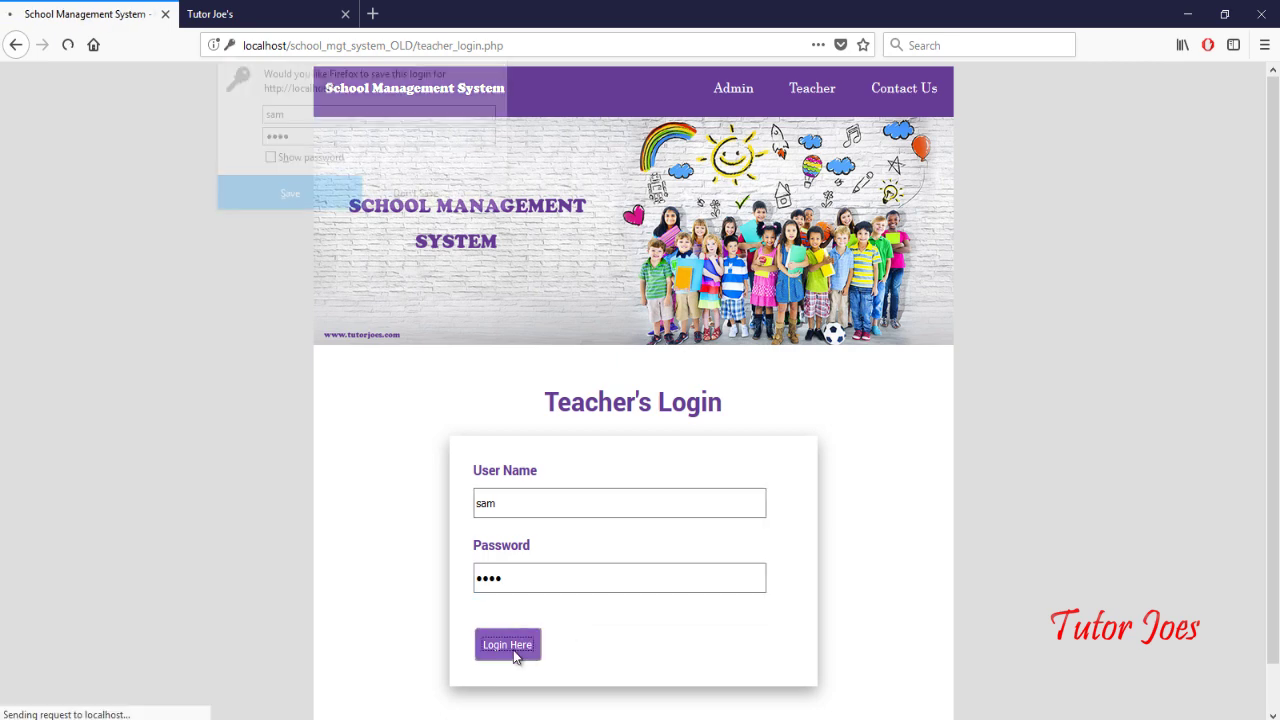
# Step: Re-enter the teacher's user name and correct password to sign in as the teacher
pyautogui.click(540, 532)
pyautogui.write('sam')
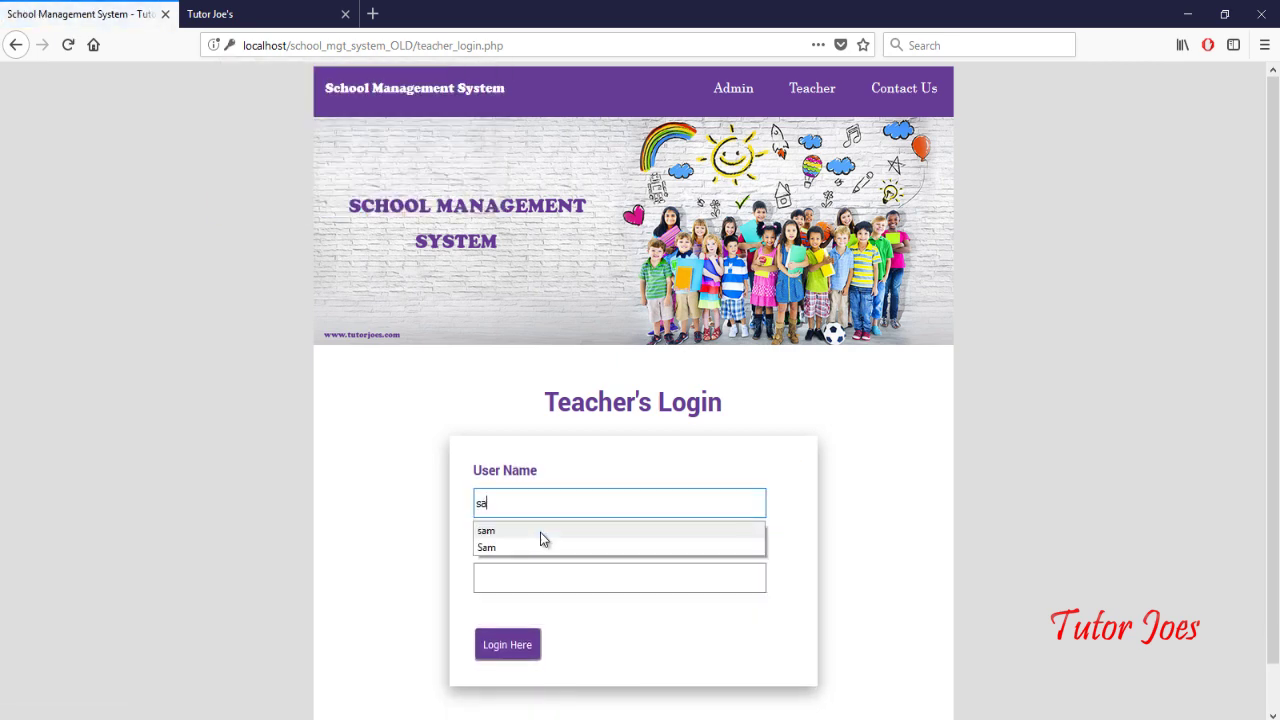
pyautogui.click(541, 575)
pyautogui.write('123')
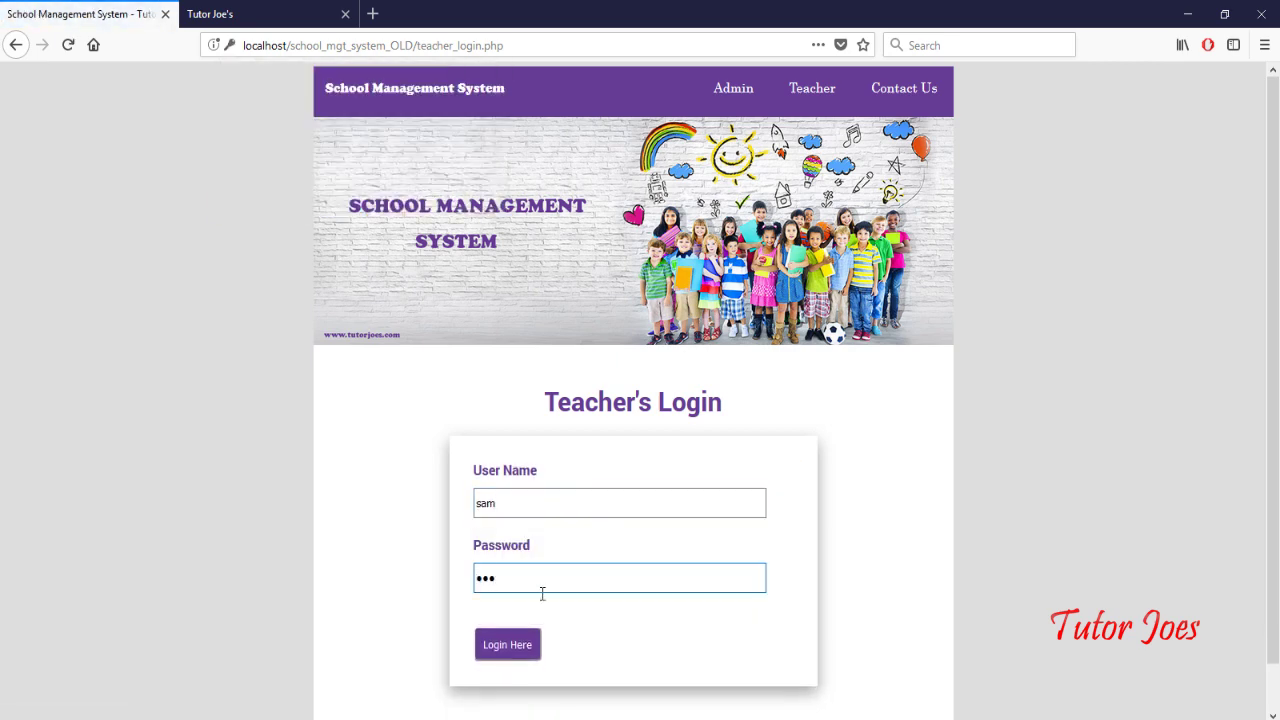
pyautogui.click(517, 657)
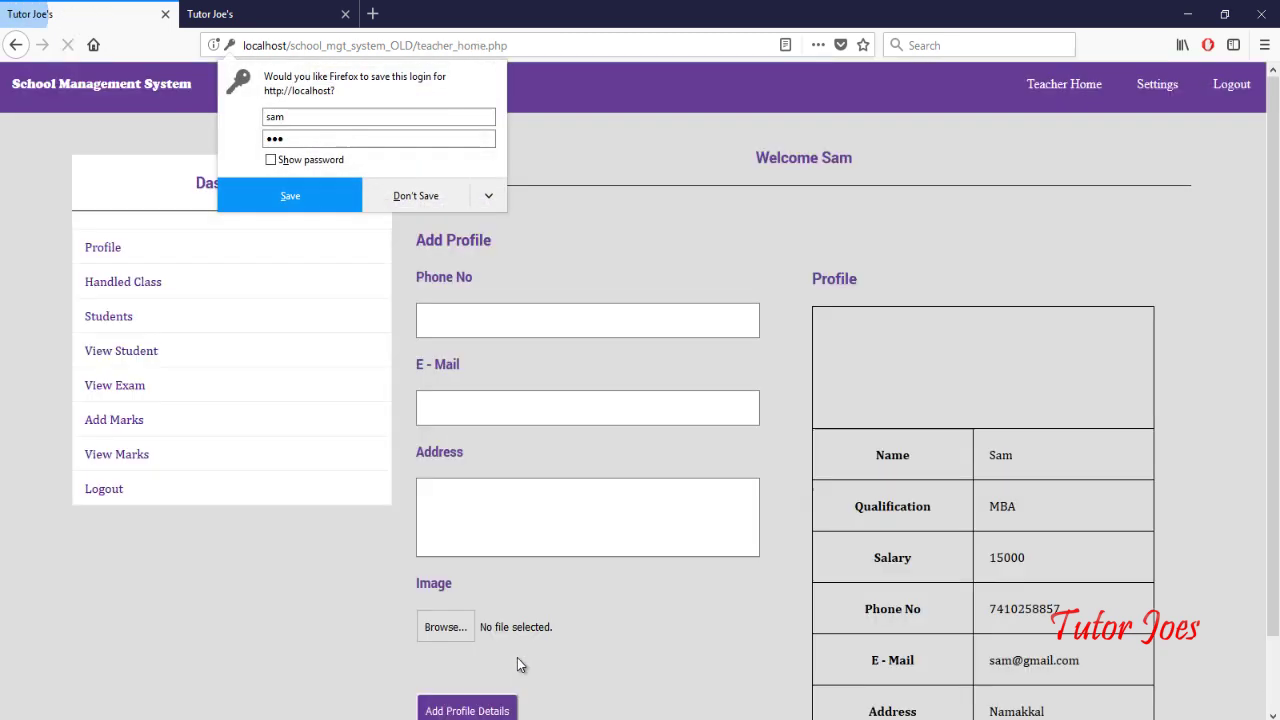
# Step: Decline saving the teacher login and review the profile showing MBA and salary 15000
pyautogui.click(411, 196)
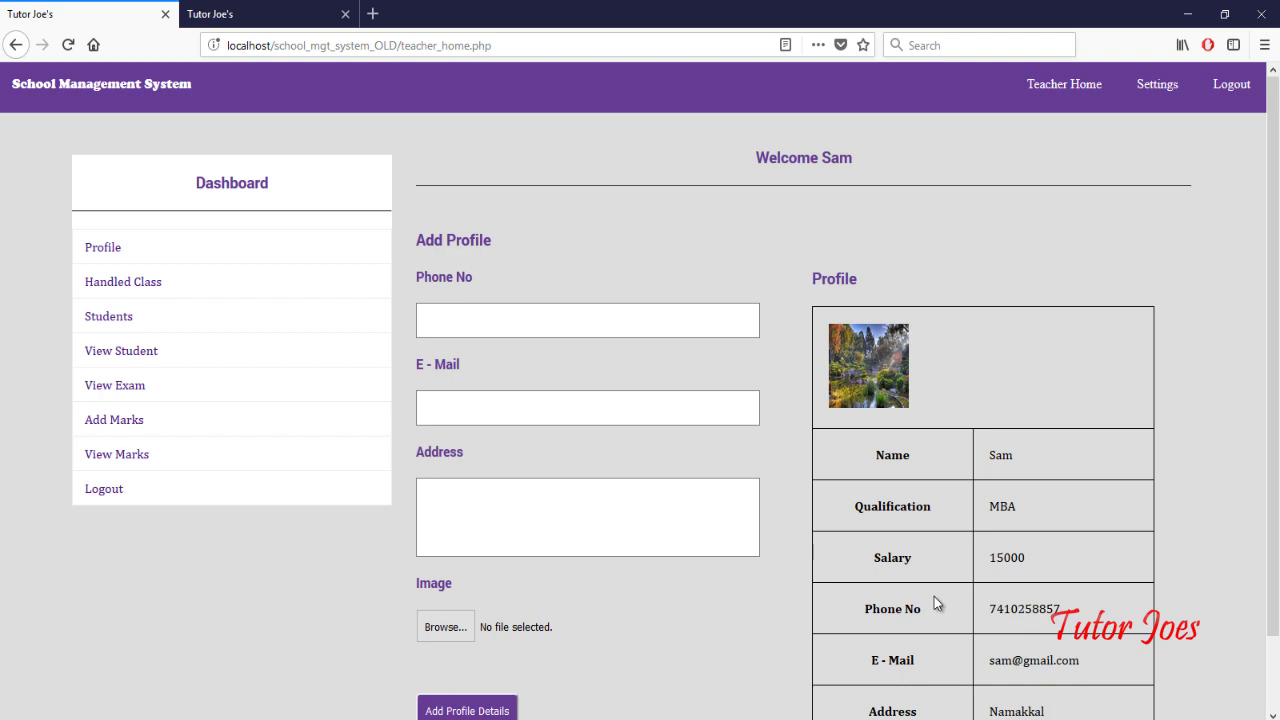
pyautogui.scroll(-2, 936, 602)
pyautogui.scroll(2, 936, 602)
pyautogui.scroll(-2, 941, 368)
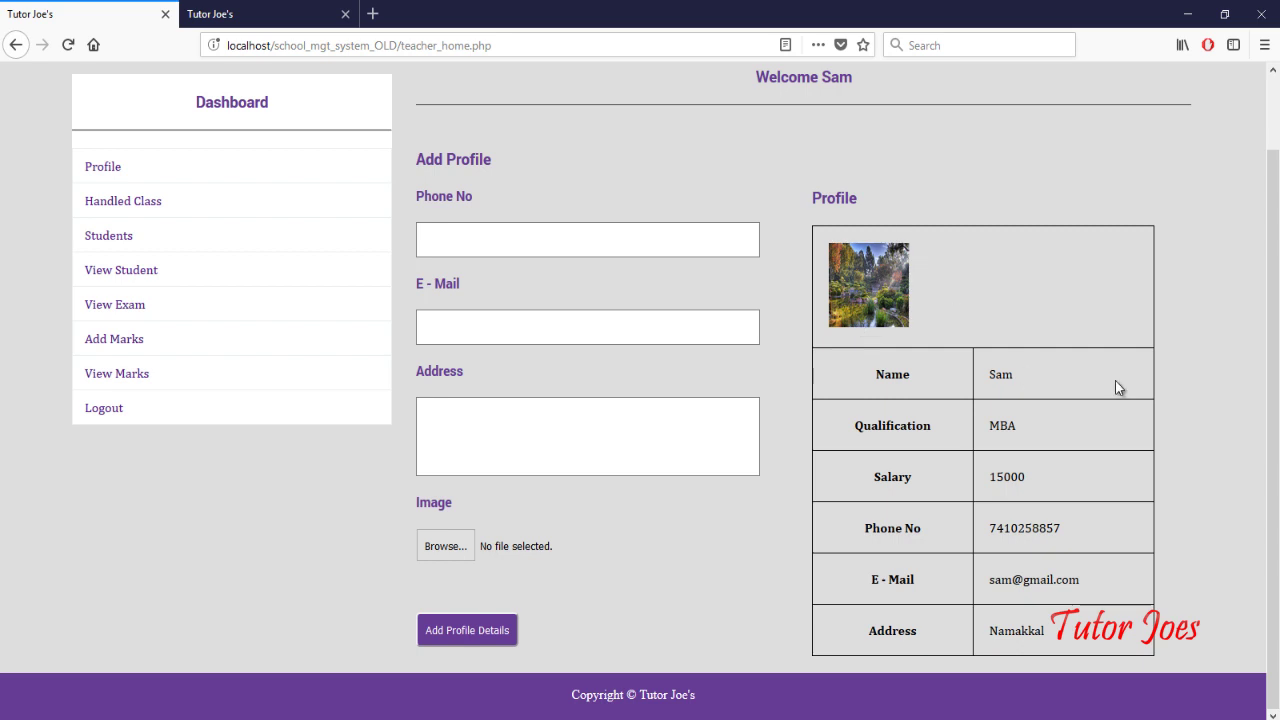
# Step: Open the Handled Class page and look over the class, section and subject options
pyautogui.click(143, 204)
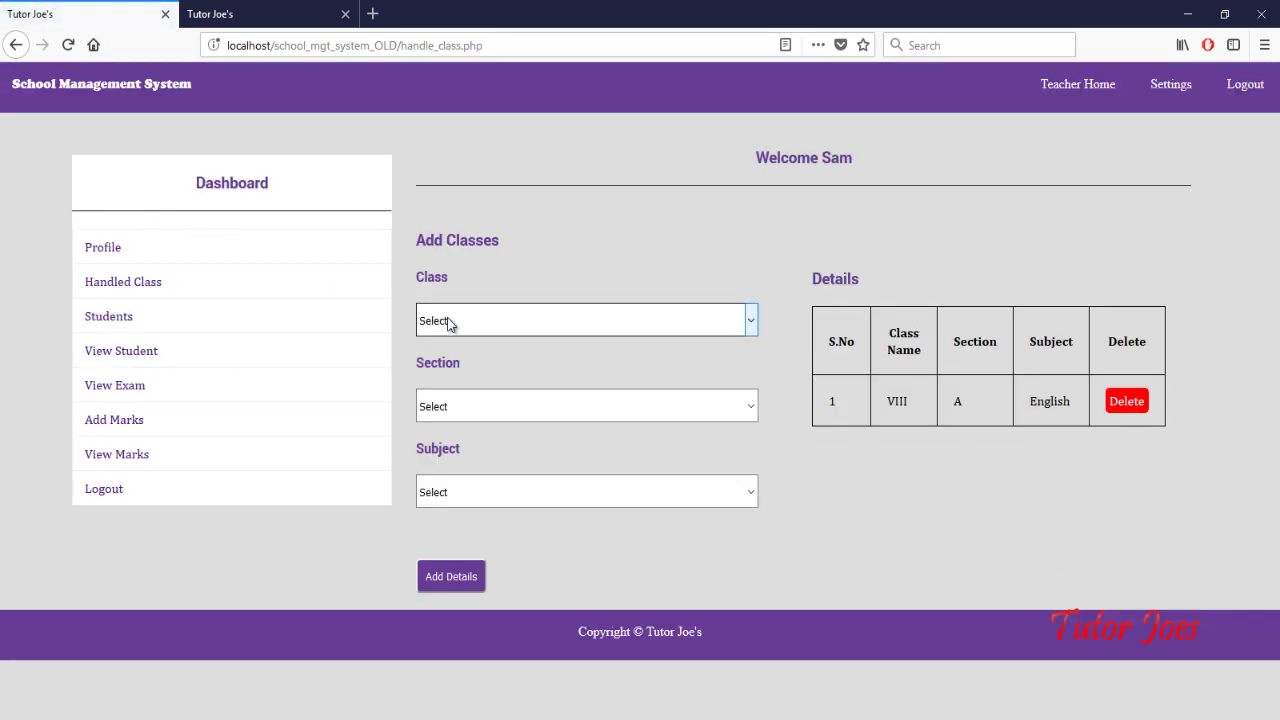
pyautogui.click(490, 324)
pyautogui.click(504, 439)
pyautogui.click(508, 418)
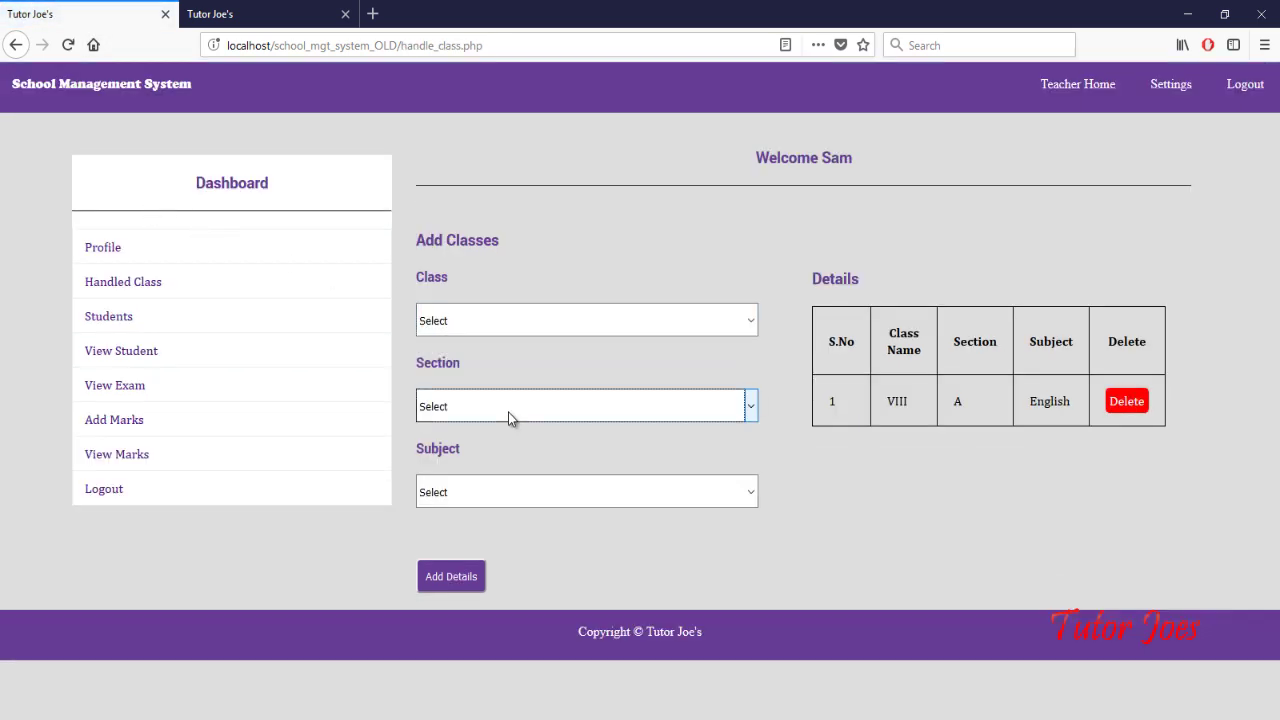
pyautogui.click(514, 554)
pyautogui.click(517, 500)
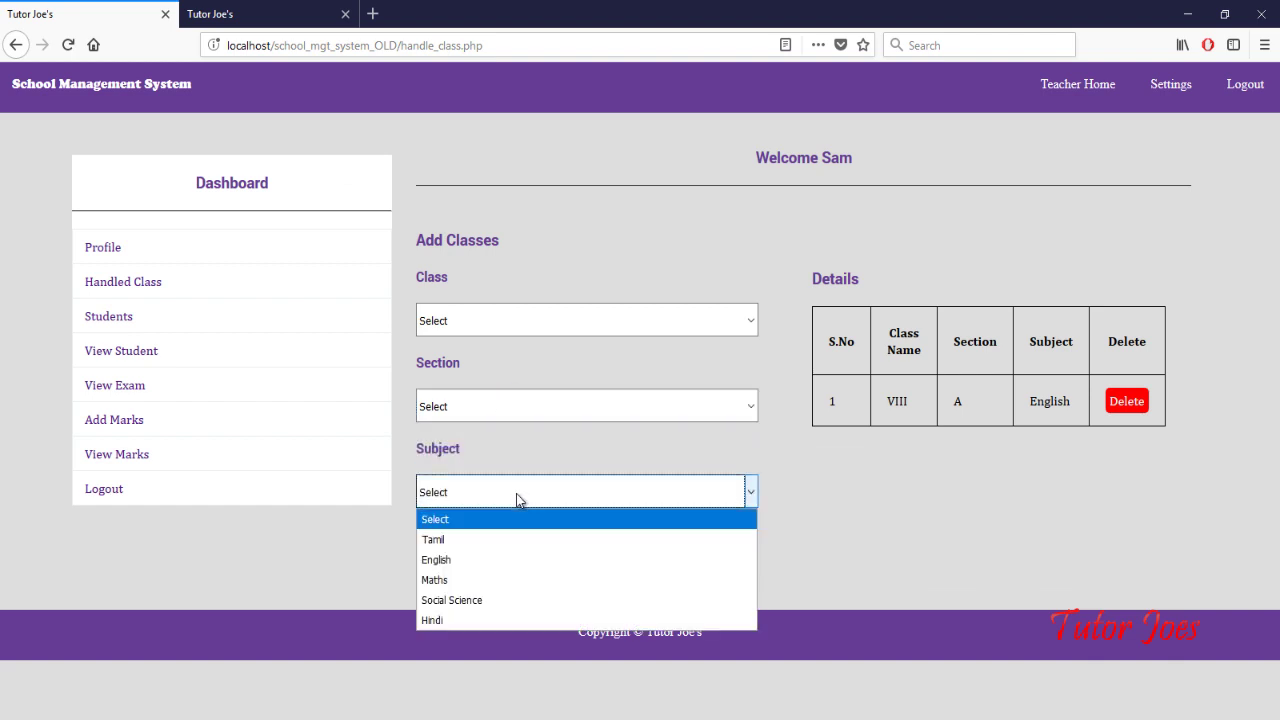
pyautogui.click(864, 535)
# Step: Add class III, section B, English as a handled class
pyautogui.click(658, 325)
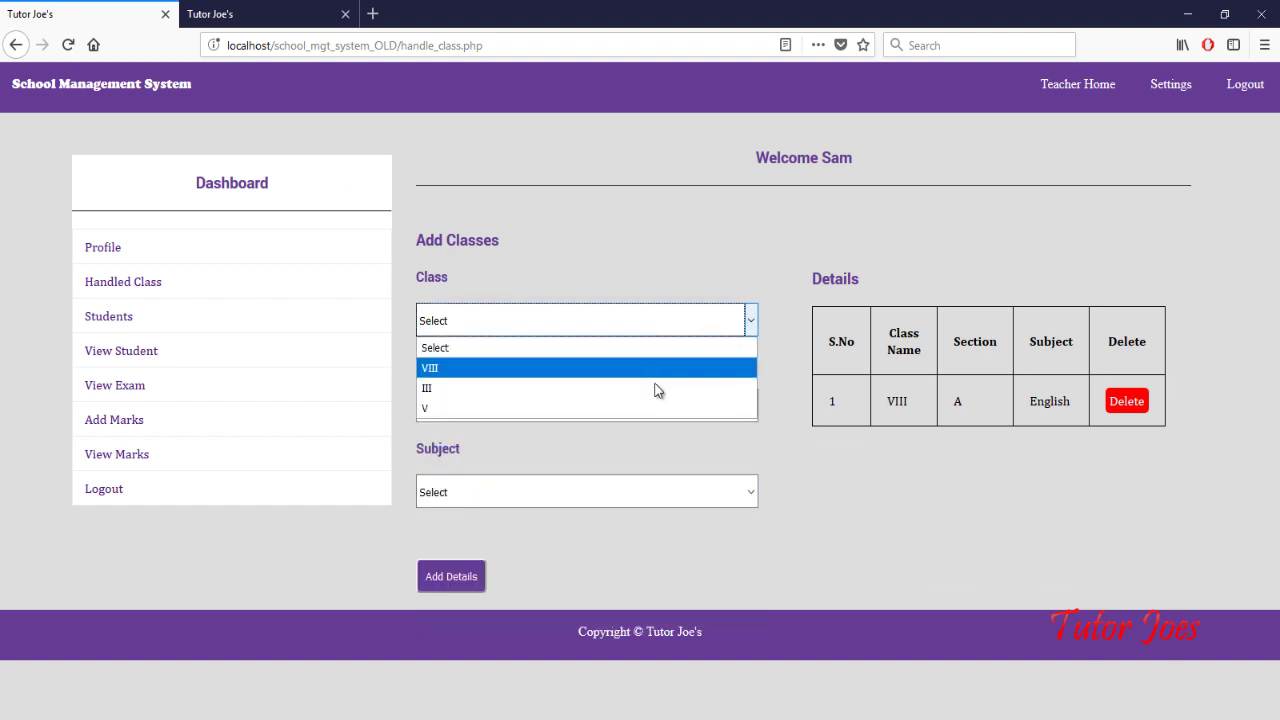
pyautogui.click(655, 388)
pyautogui.click(648, 405)
pyautogui.click(641, 471)
pyautogui.click(637, 490)
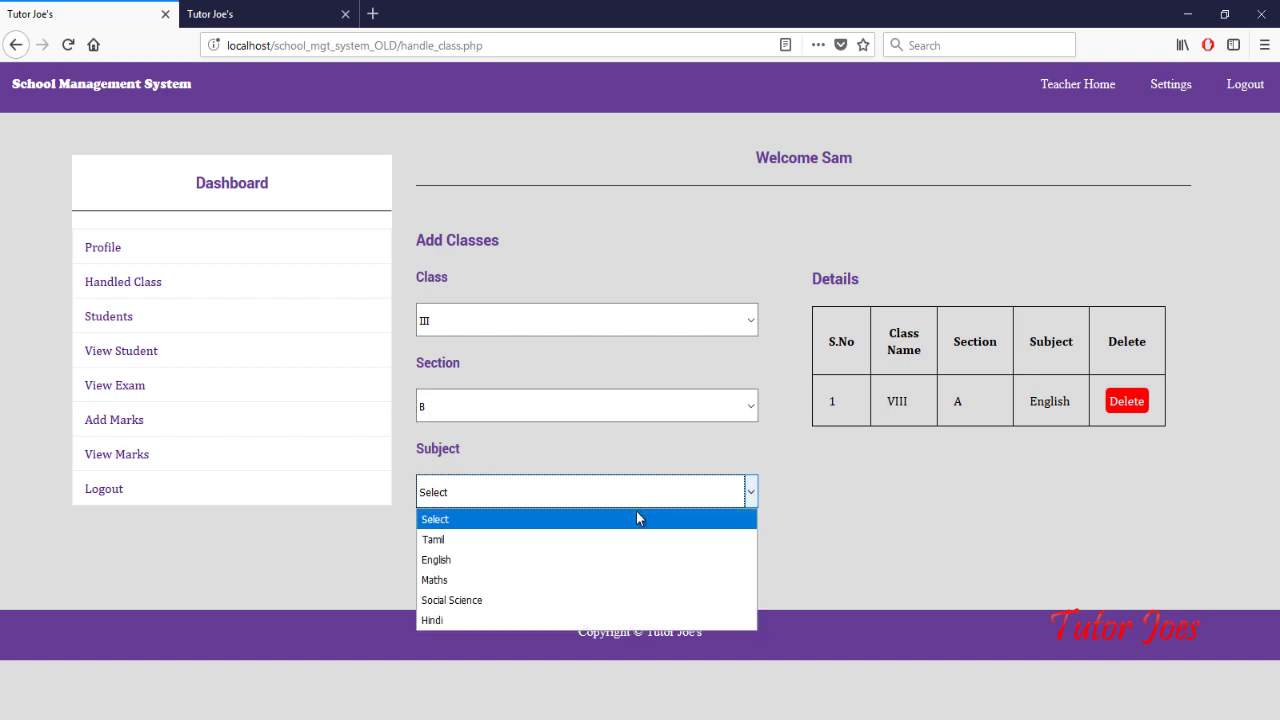
pyautogui.click(640, 560)
pyautogui.click(467, 570)
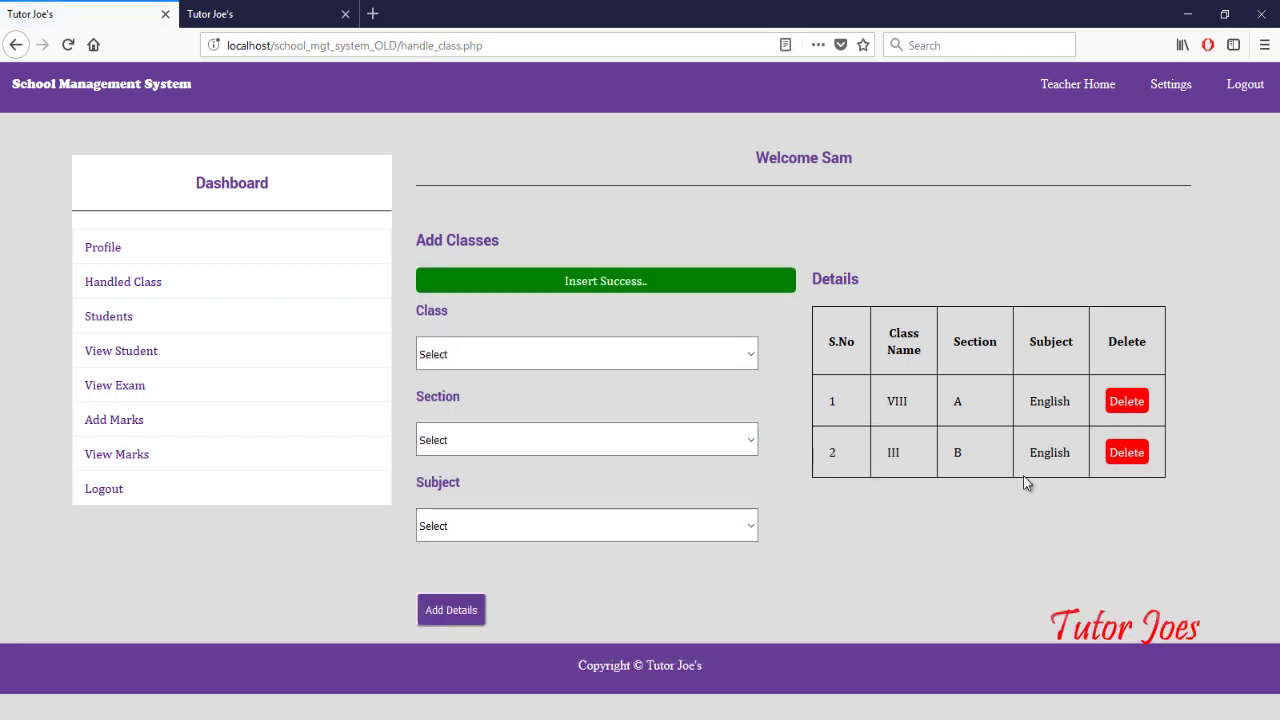
# Step: Go to the add-student form and open its birth day list
pyautogui.click(88, 316)
pyautogui.scroll(-2, 464, 413)
pyautogui.click(464, 420)
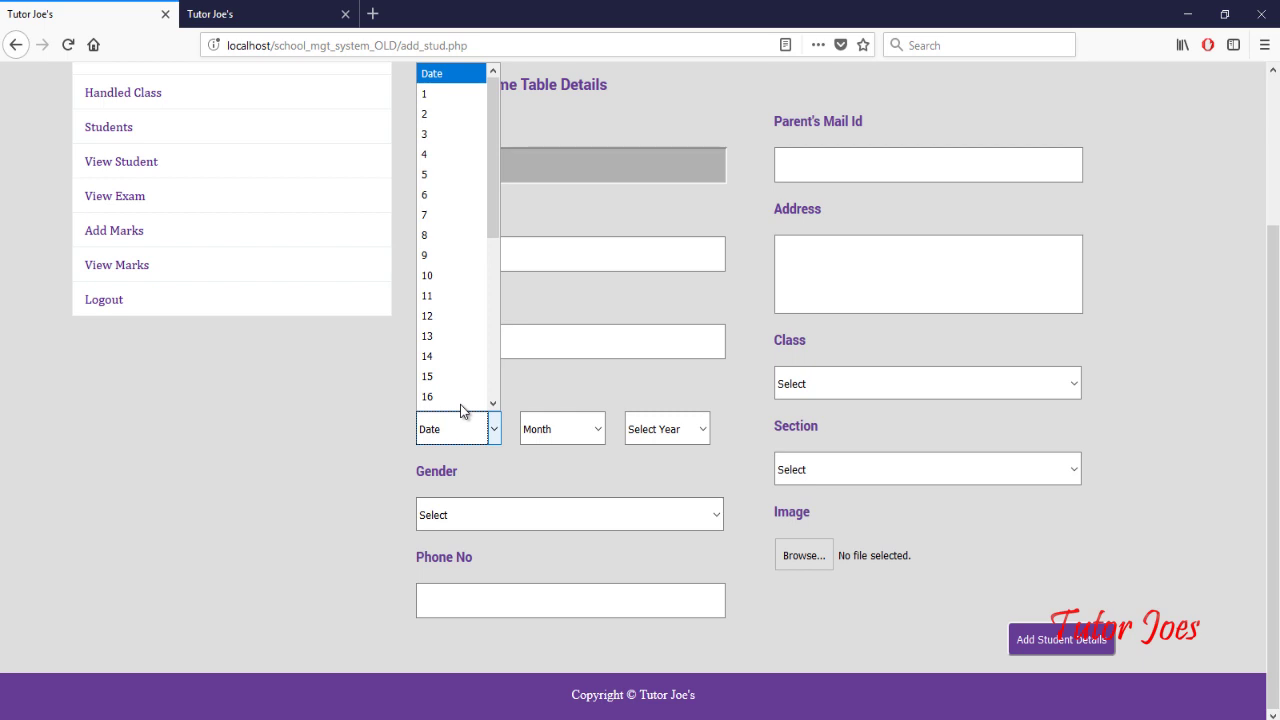
# Step: Set the student's birth date to 17 Mar 2005 and gender to Male
pyautogui.scroll(-1, 460, 404)
pyautogui.click(460, 404)
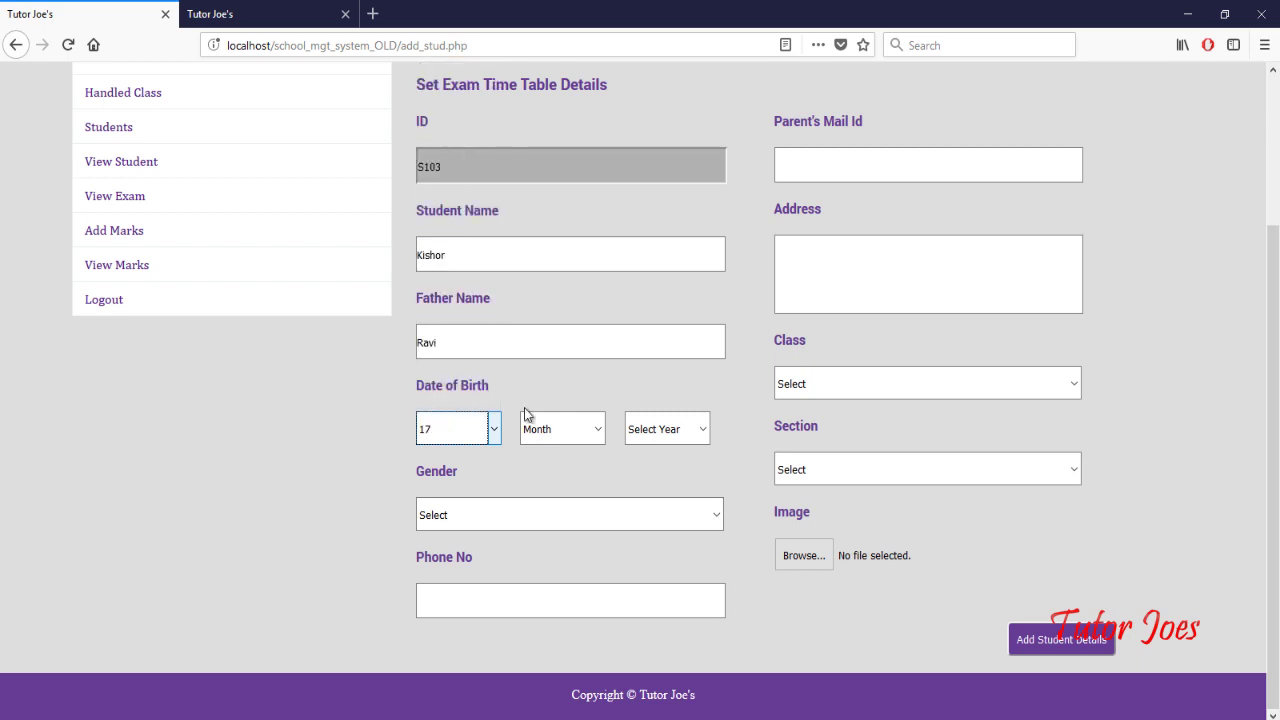
pyautogui.click(557, 420)
pyautogui.click(564, 514)
pyautogui.click(652, 430)
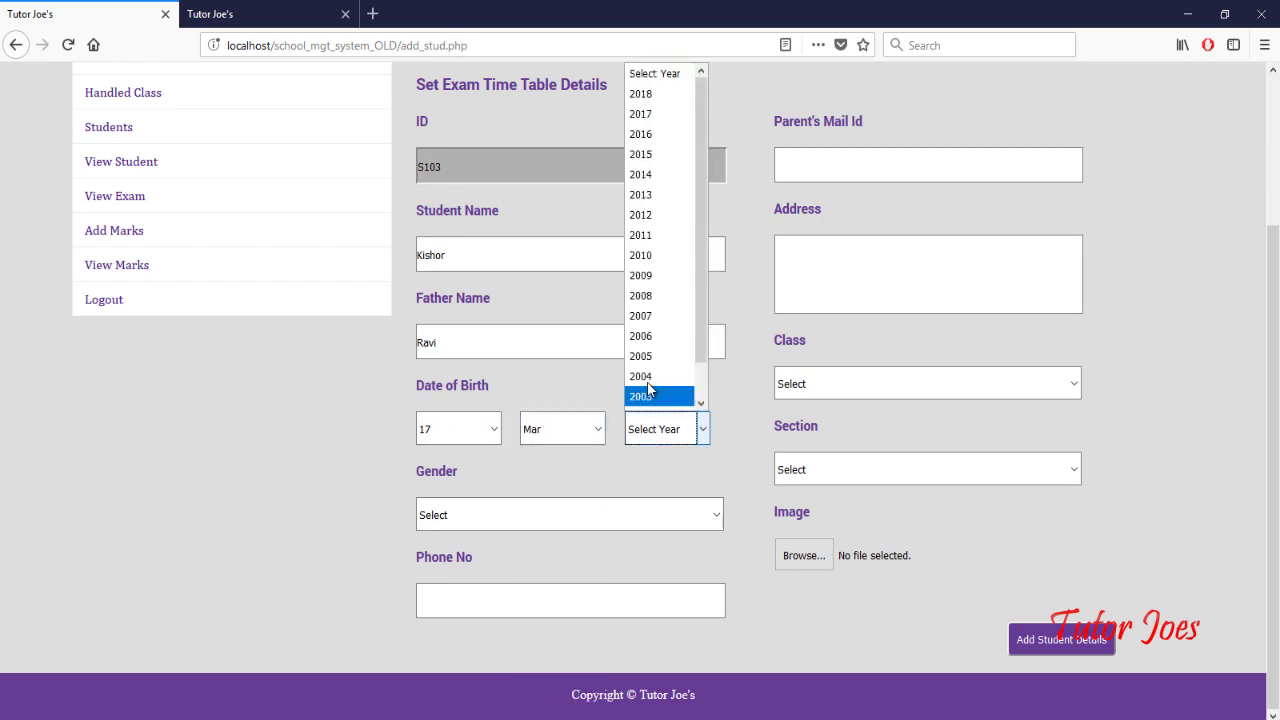
pyautogui.click(651, 360)
pyautogui.click(546, 515)
pyautogui.click(552, 561)
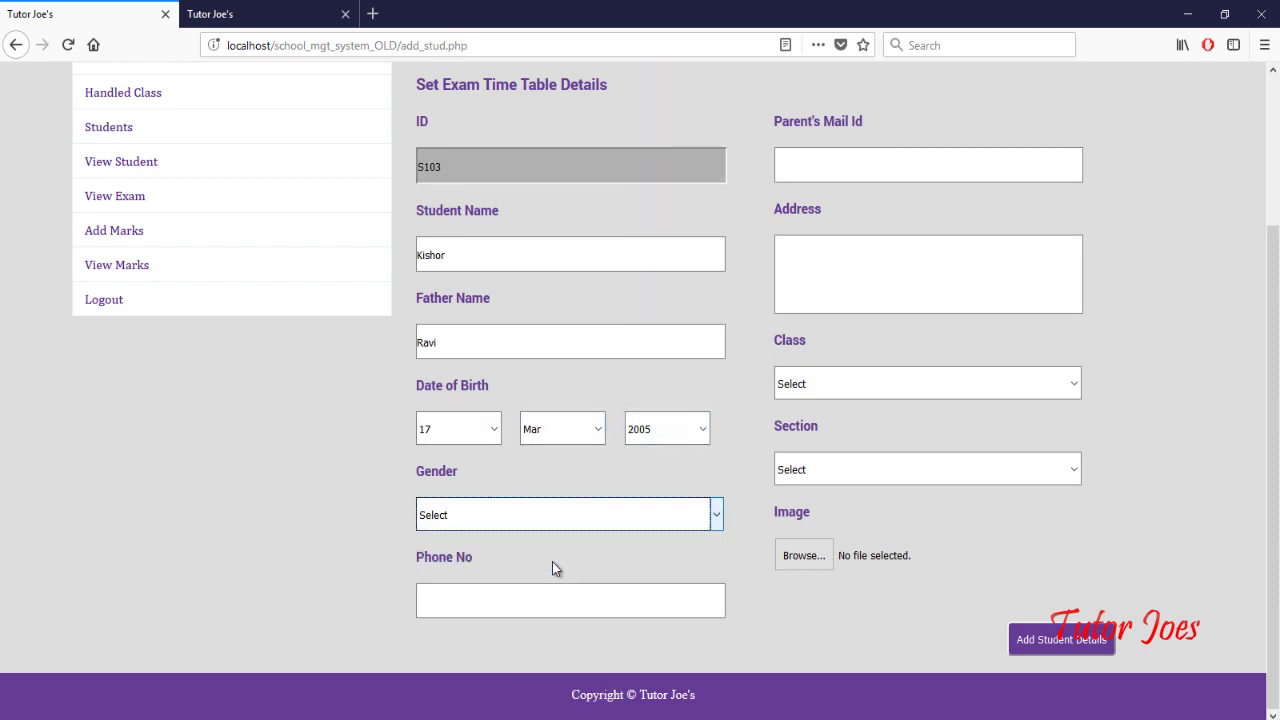
# Step: Fill in the student's phone number, parent's e-mail and address
pyautogui.click(553, 596)
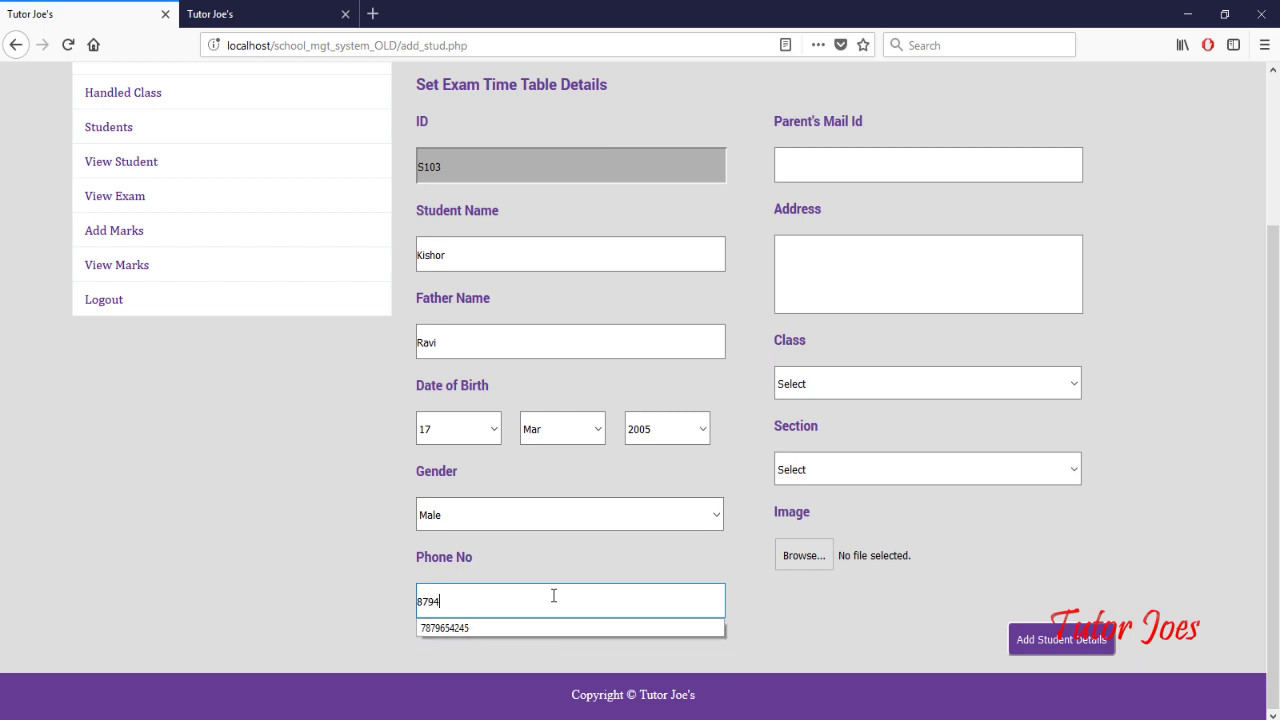
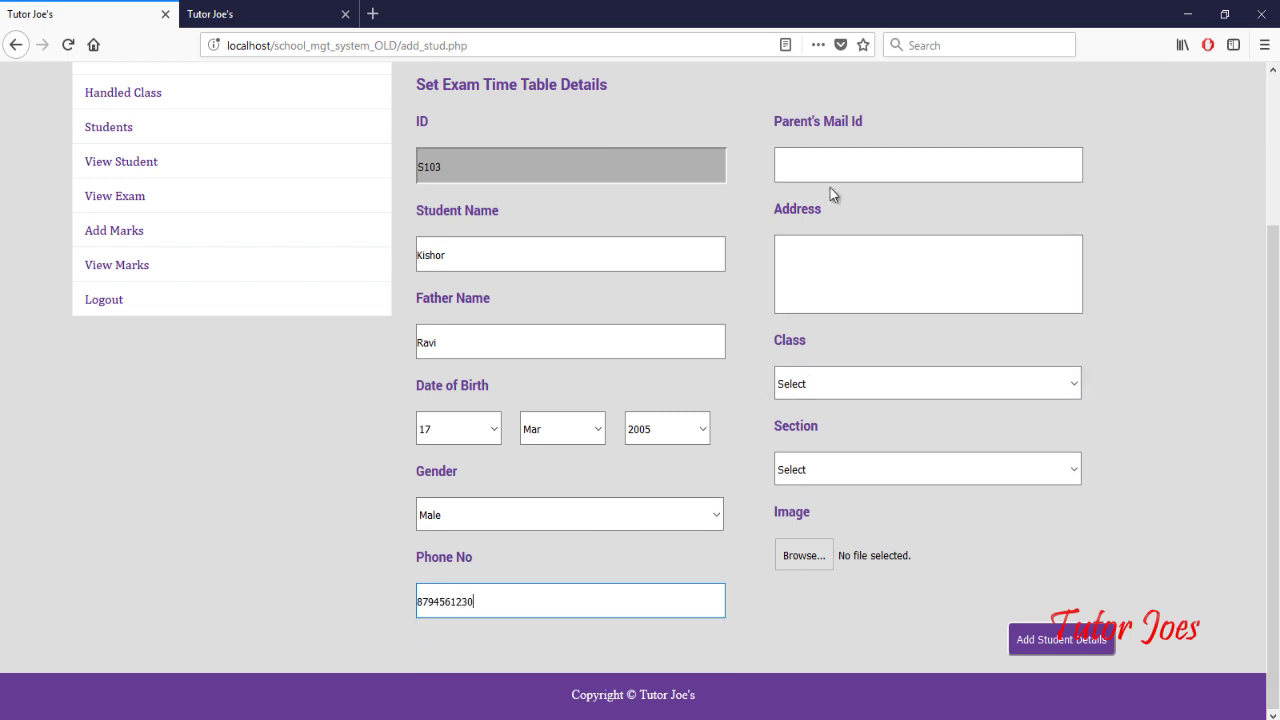
pyautogui.click(827, 162)
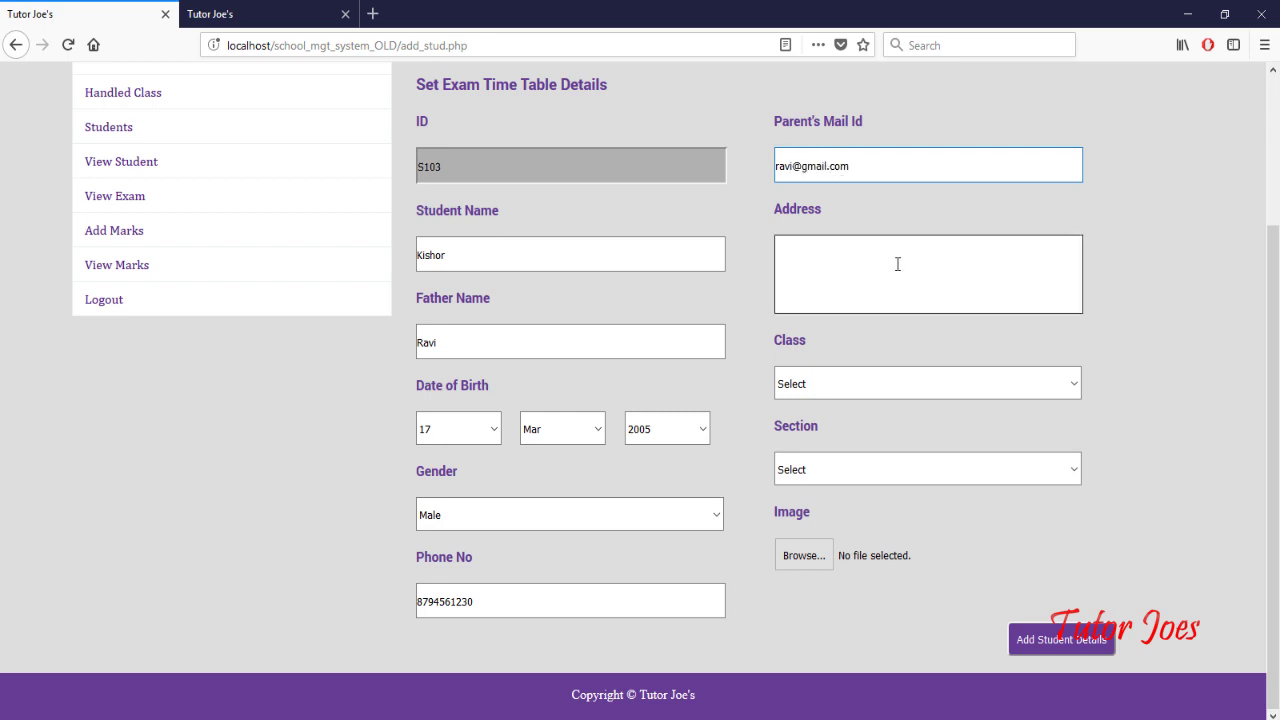
pyautogui.click(897, 265)
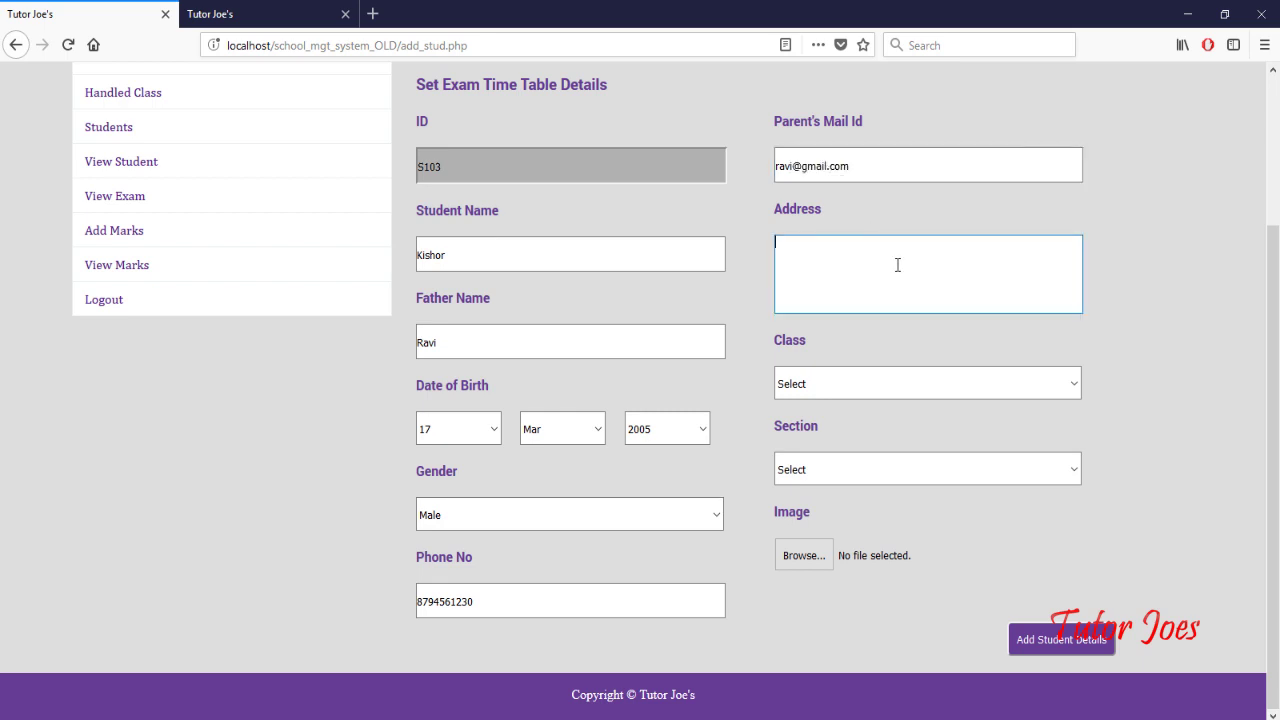
pyautogui.write('Salem')
# Step: Assign class V, section C, attach photo 3.jpg and save the student
pyautogui.click(874, 383)
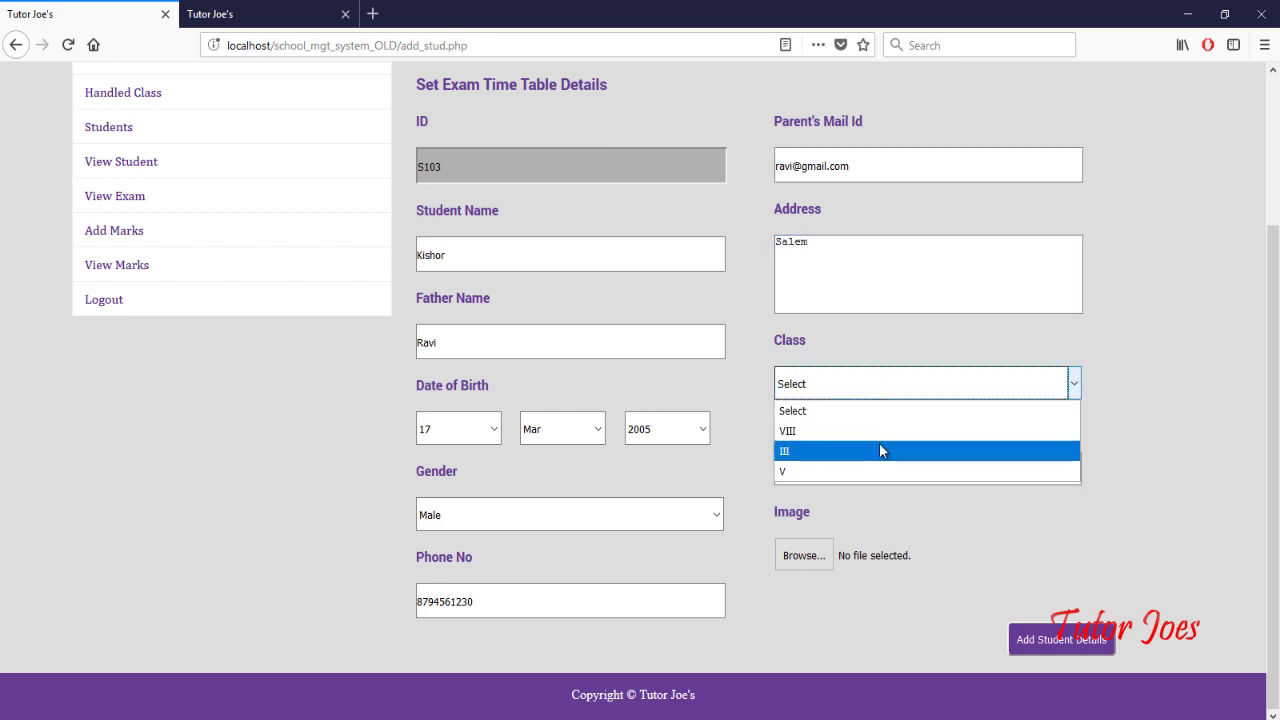
pyautogui.click(884, 472)
pyautogui.click(884, 471)
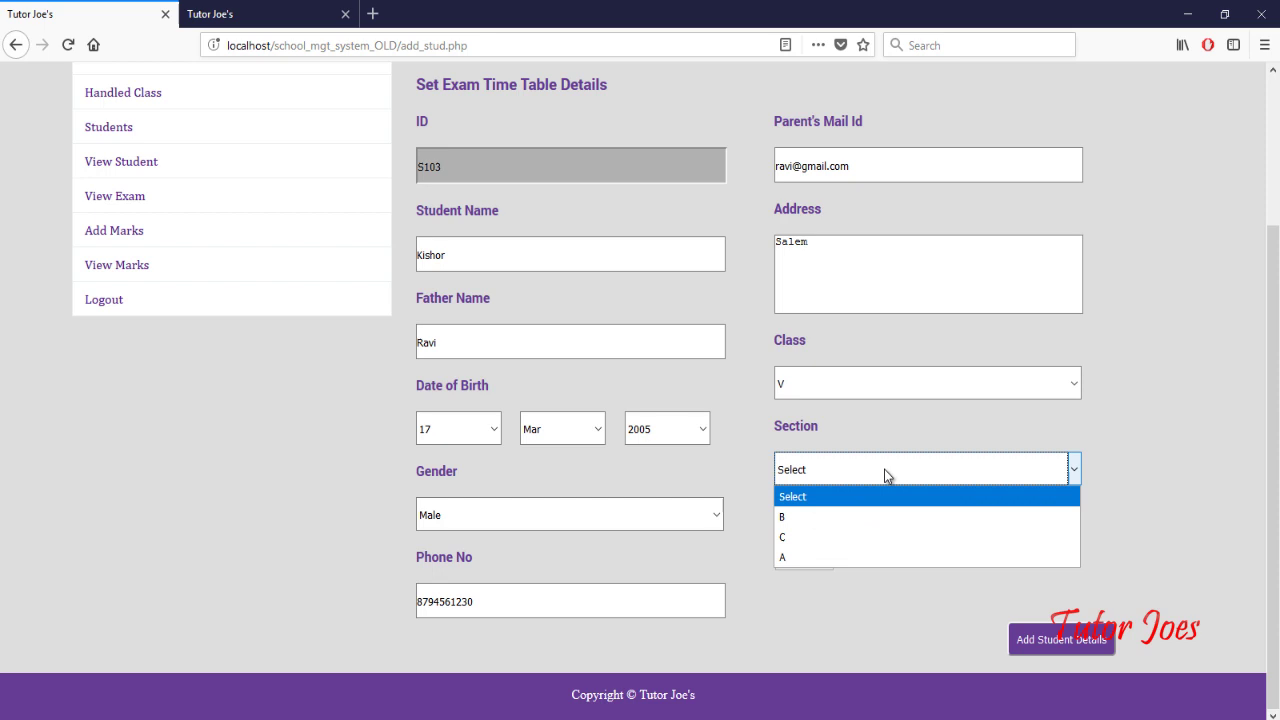
pyautogui.click(885, 540)
pyautogui.click(822, 561)
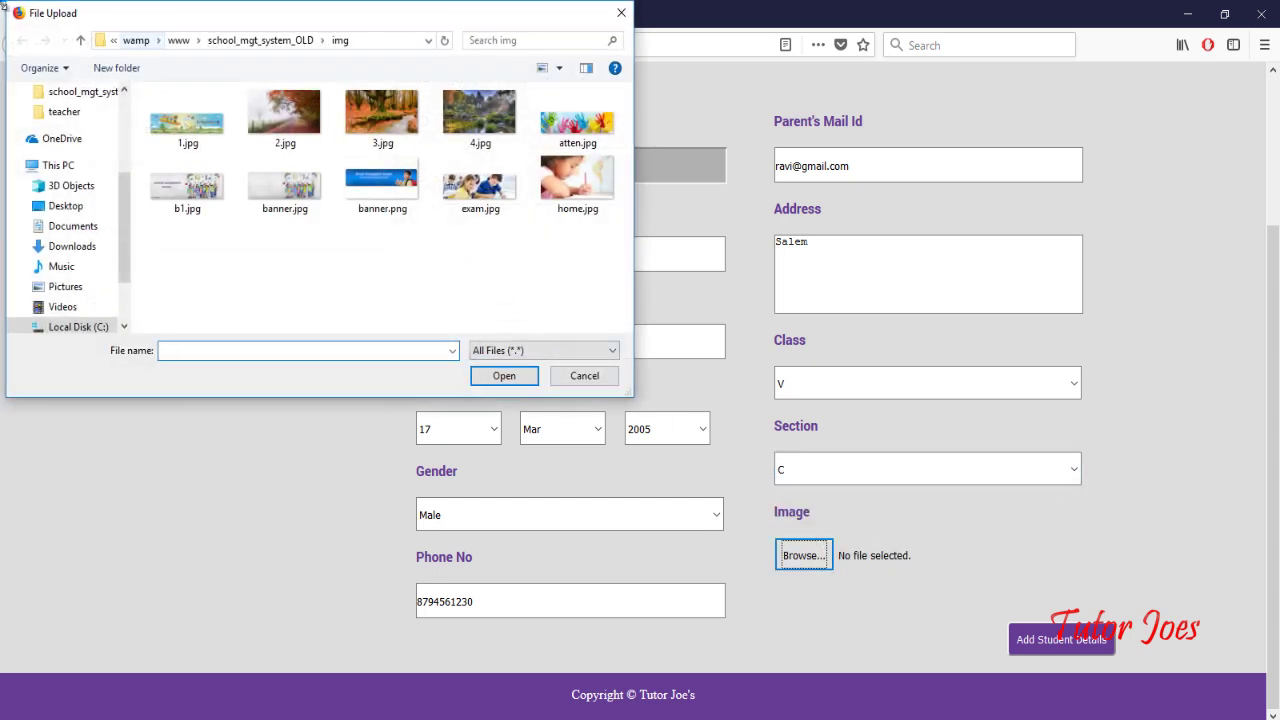
pyautogui.doubleClick(358, 124)
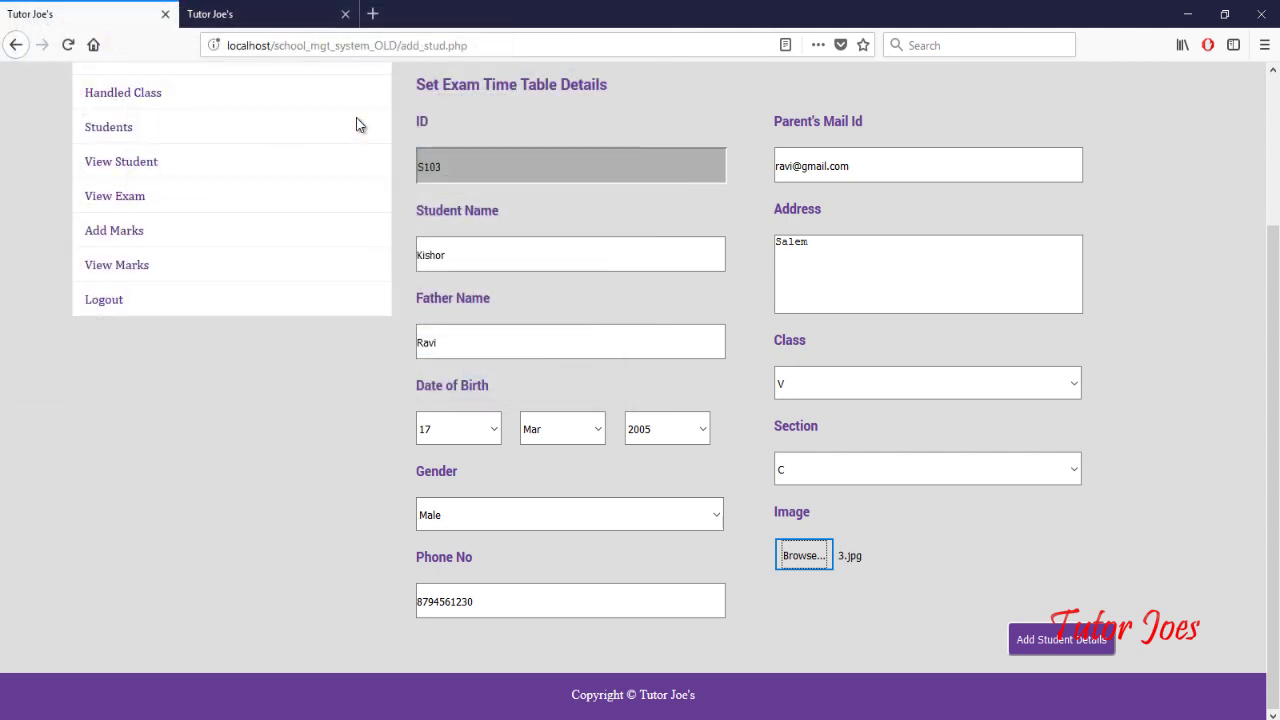
pyautogui.click(1093, 648)
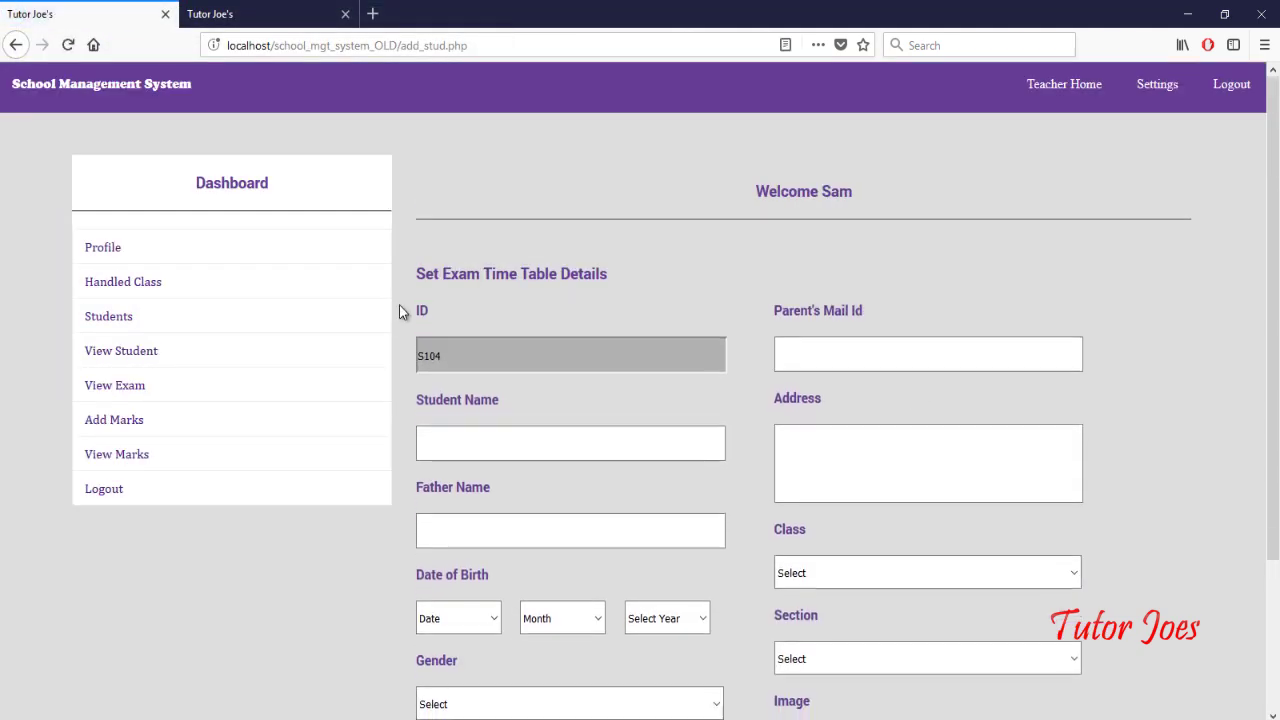
# Step: Check the new student in the student list in a new tab, then open View Exam
pyautogui.click(129, 354)
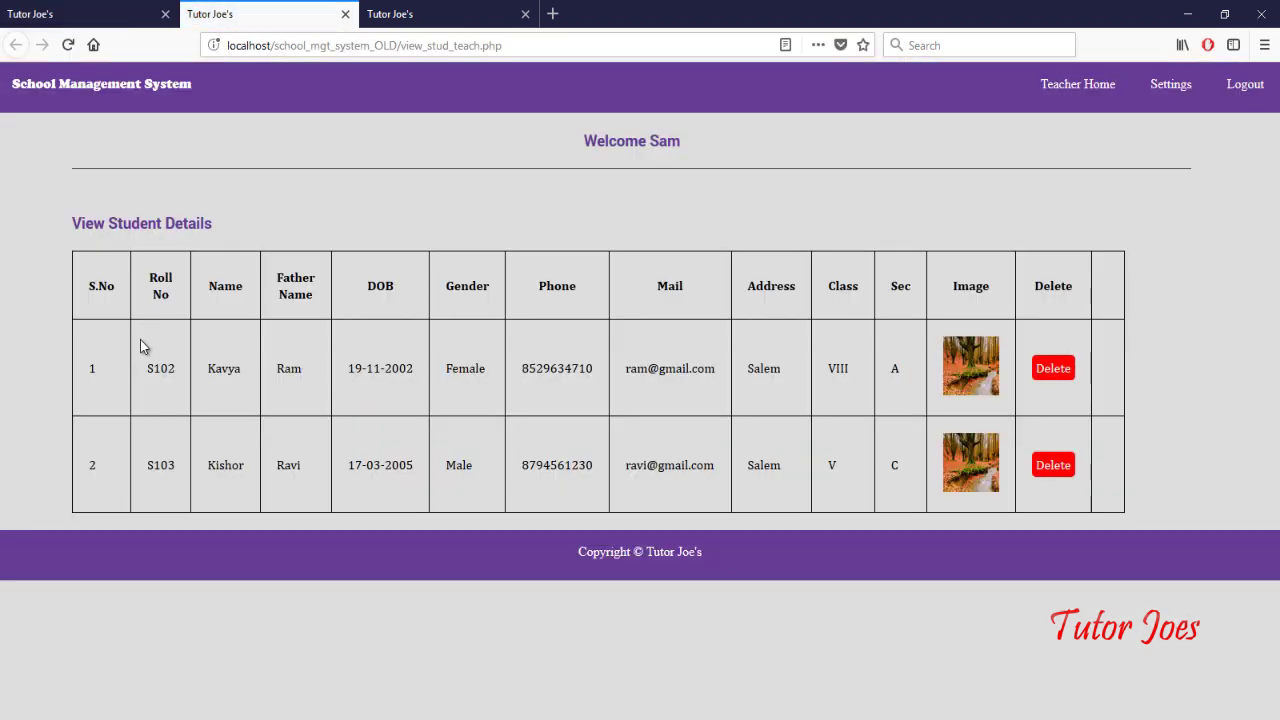
pyautogui.moveTo(216, 368); pyautogui.dragTo(269, 385)
pyautogui.moveTo(248, 478); pyautogui.dragTo(190, 478)
pyautogui.click(30, 12)
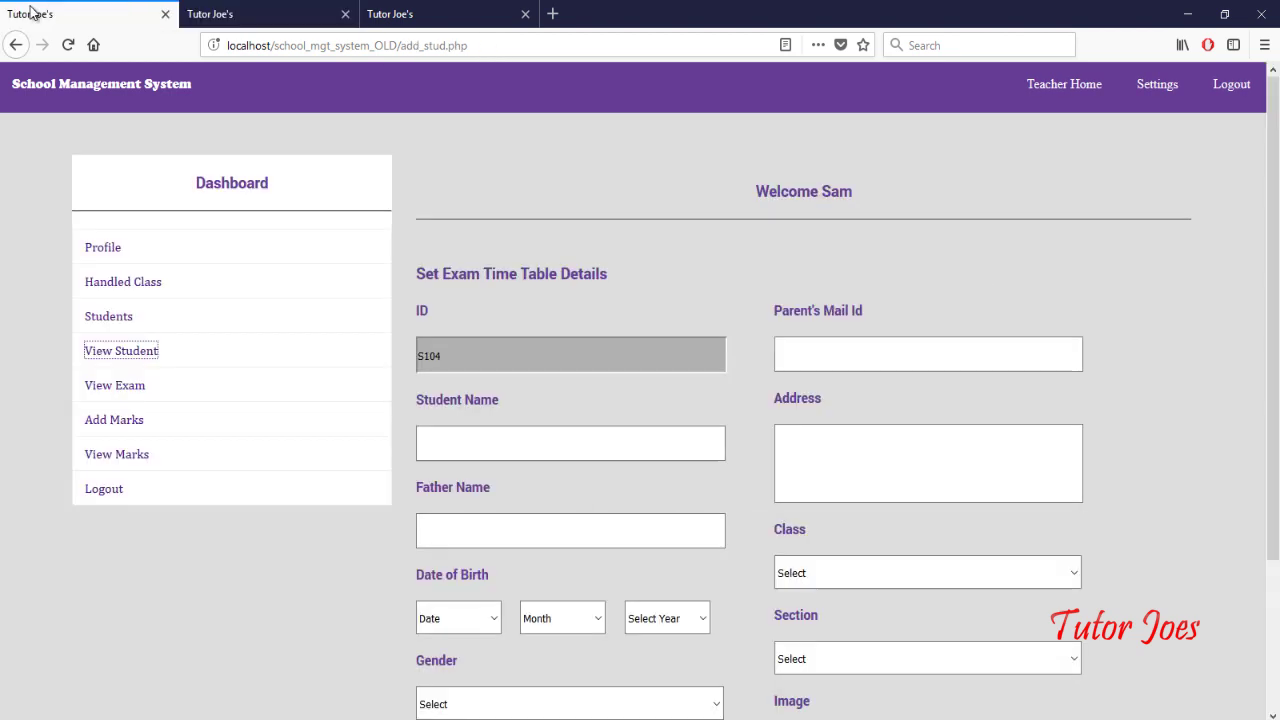
pyautogui.click(120, 389)
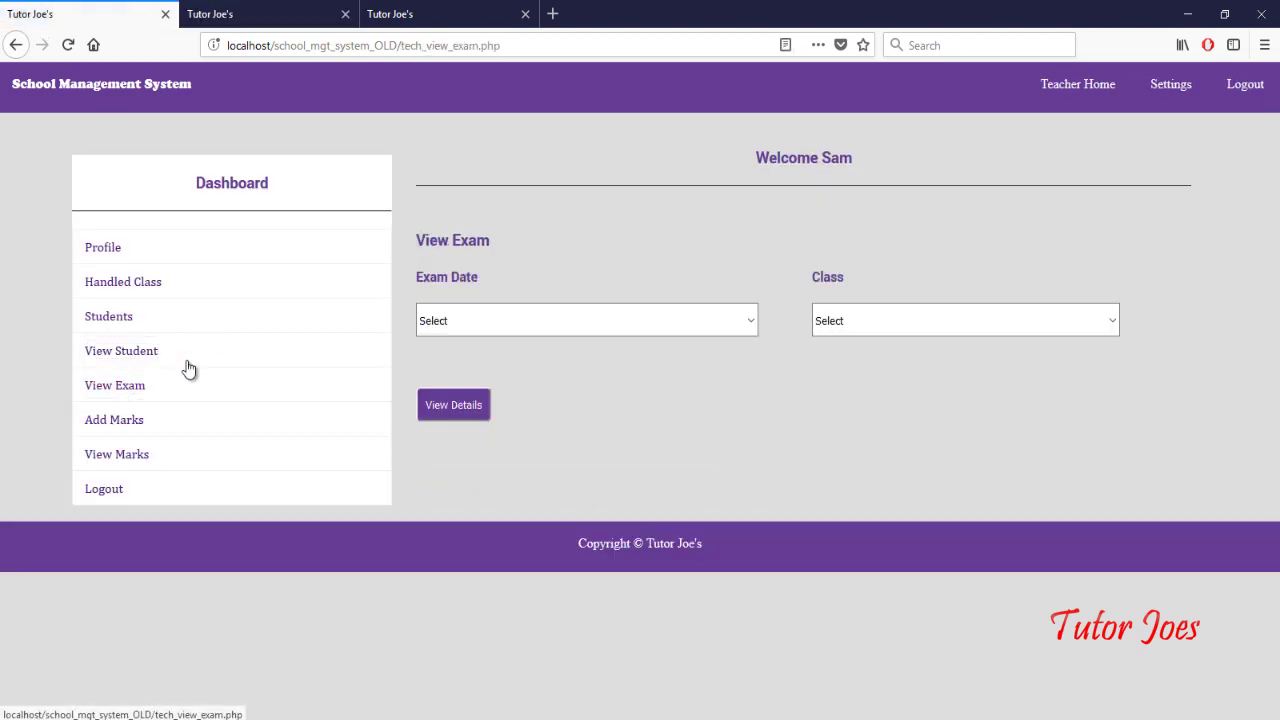
# Step: List the 14-08-2018 class VIII exam timetable, then go to Add Marks
pyautogui.click(465, 322)
pyautogui.click(530, 369)
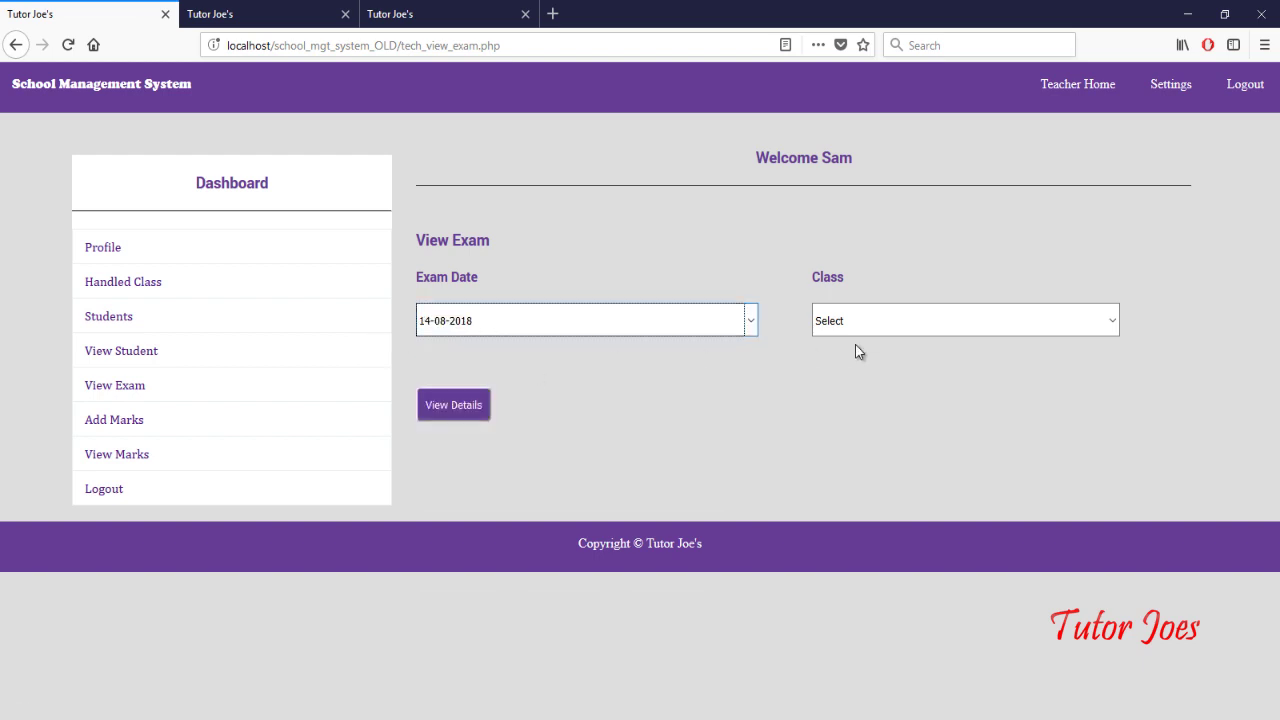
pyautogui.click(875, 321)
pyautogui.click(880, 366)
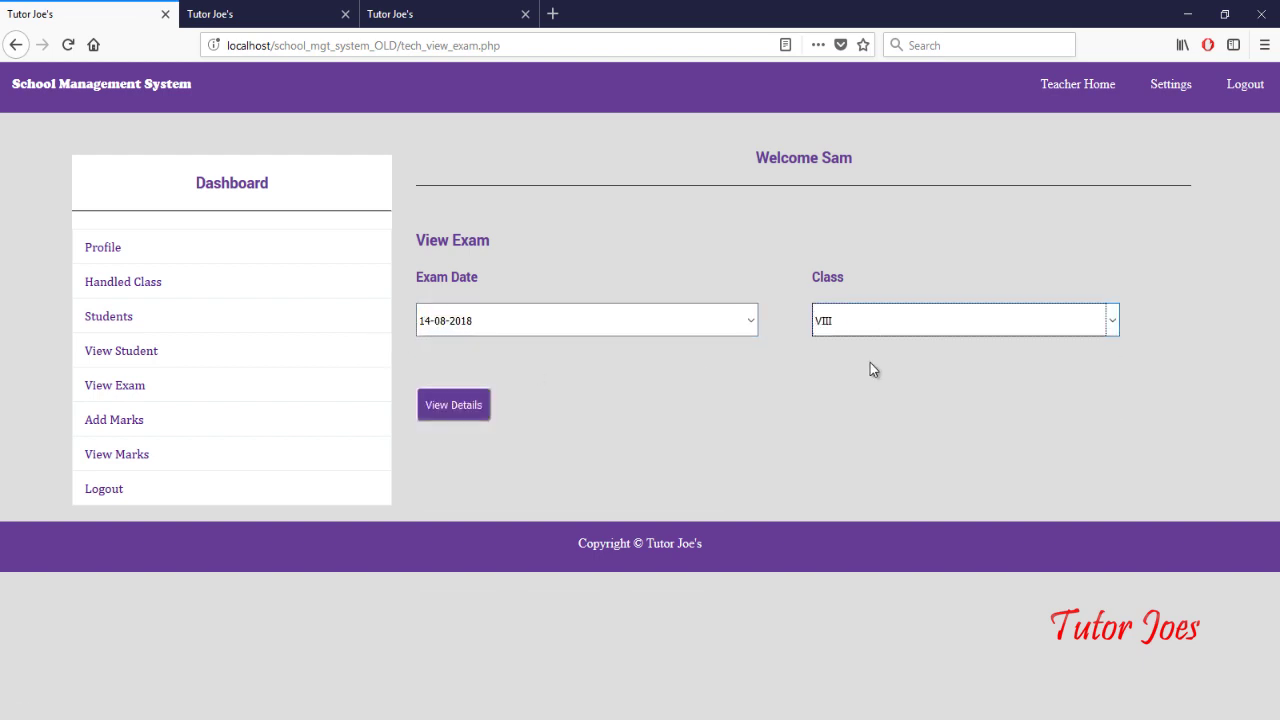
pyautogui.click(465, 410)
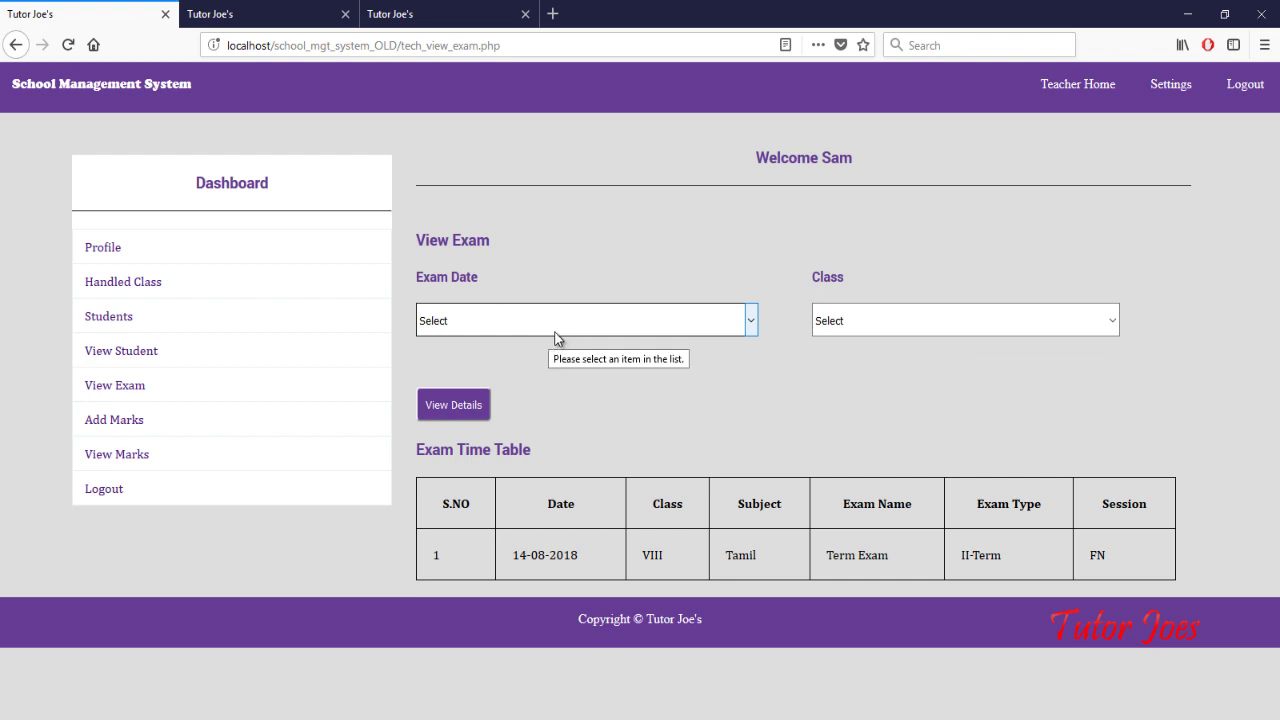
pyautogui.click(826, 328)
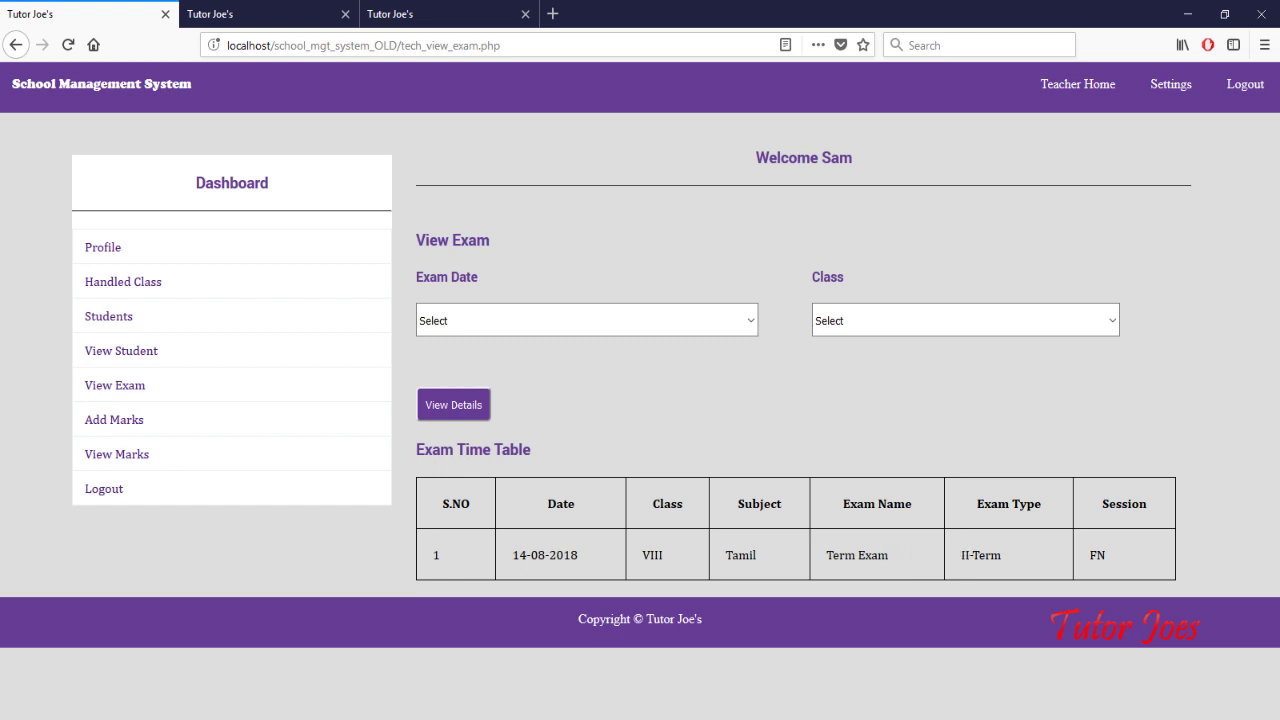
pyautogui.click(134, 428)
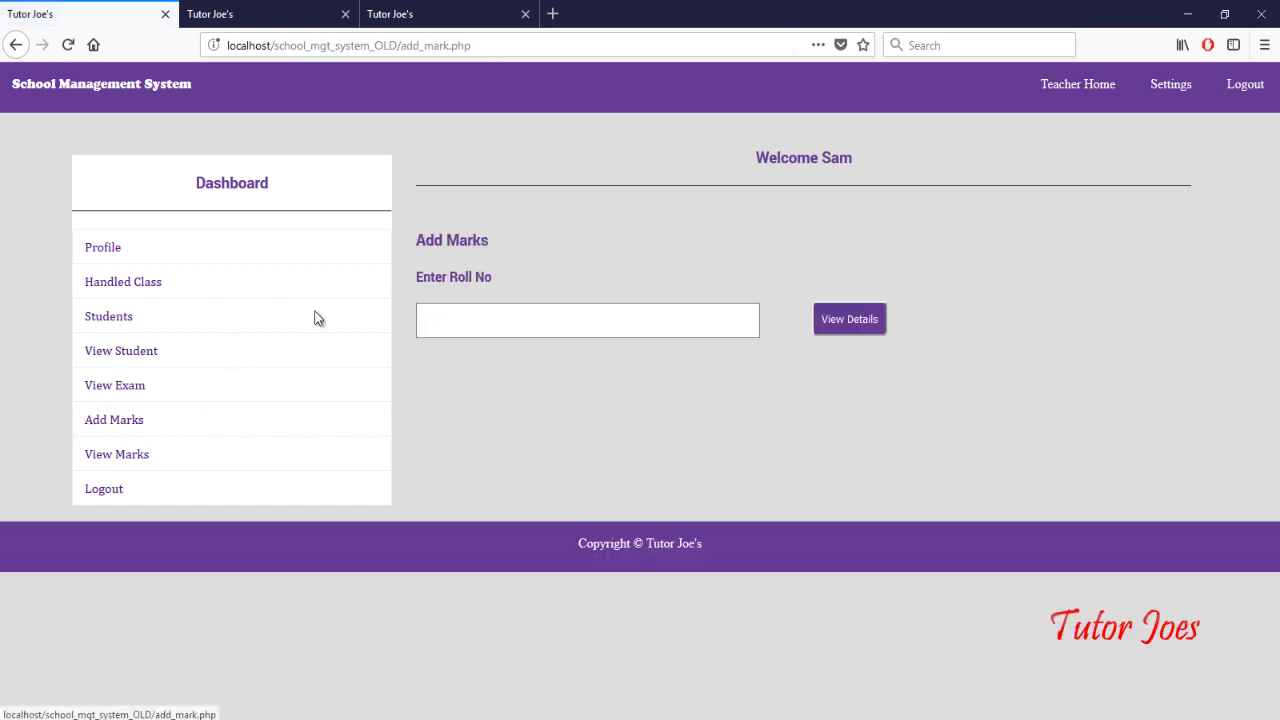
# Step: Try a roll number lookup, replacing it with the invalid entry 'sdsd'
pyautogui.click(525, 316)
pyautogui.write('S')
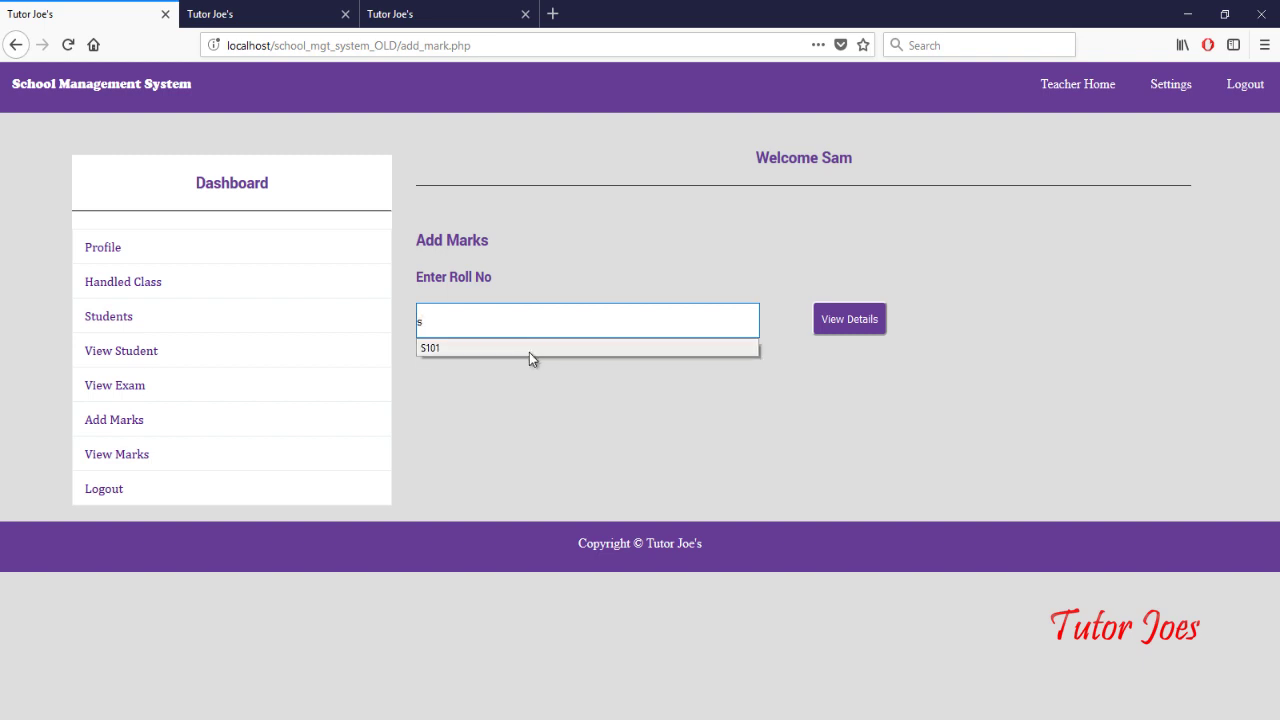
pyautogui.click(529, 352)
pyautogui.doubleClick(512, 320)
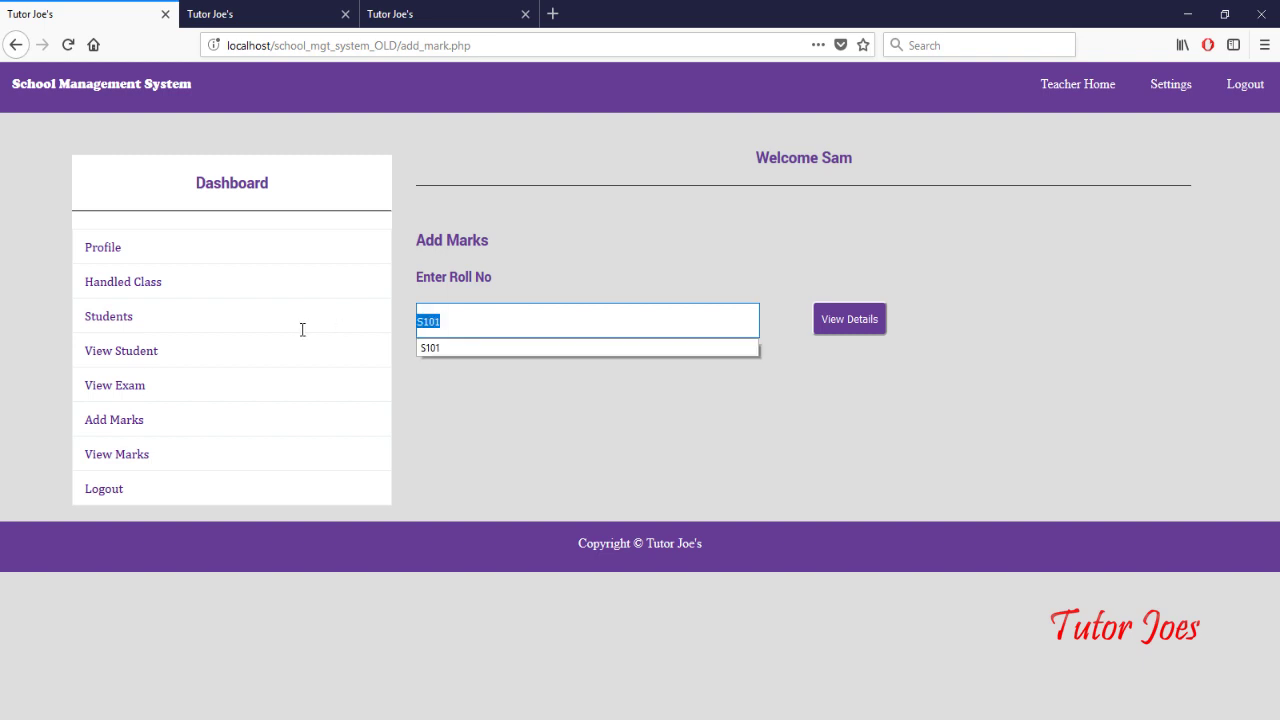
pyautogui.write('sdsd')
pyautogui.click(840, 331)
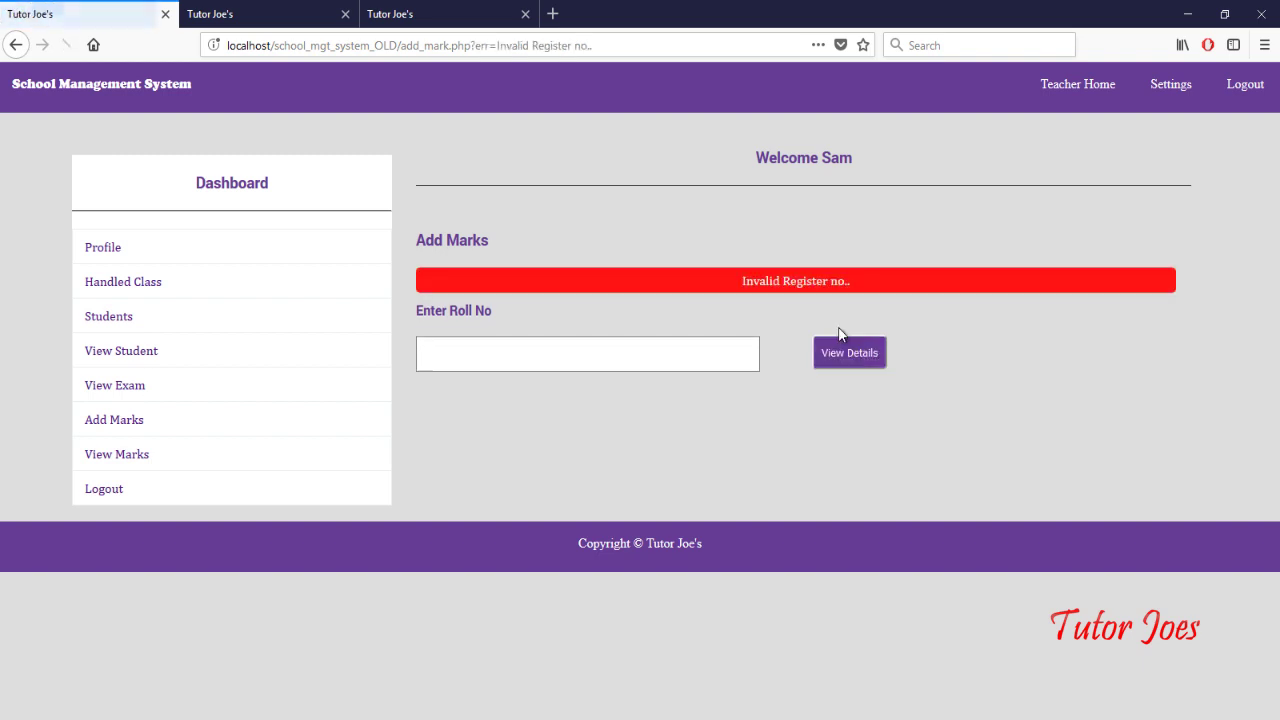
# Step: Load the mark entry form for S101 and check its class III details
pyautogui.click(687, 329)
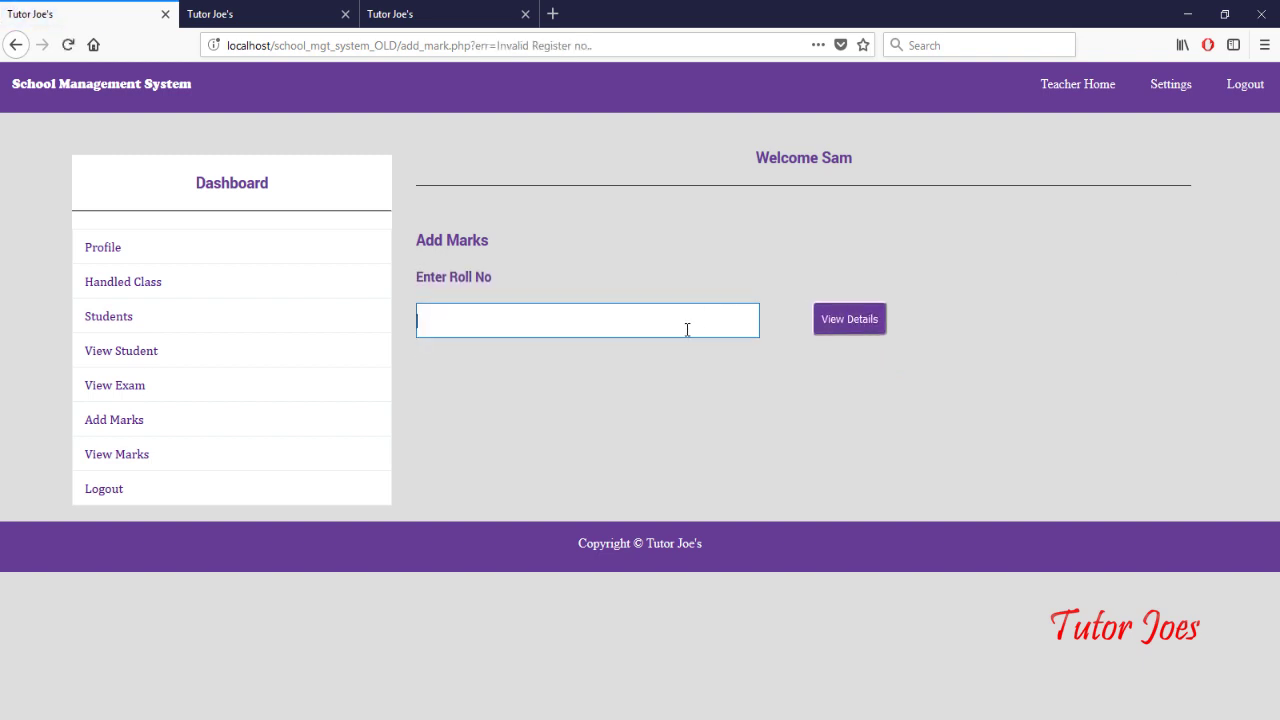
pyautogui.write('s')
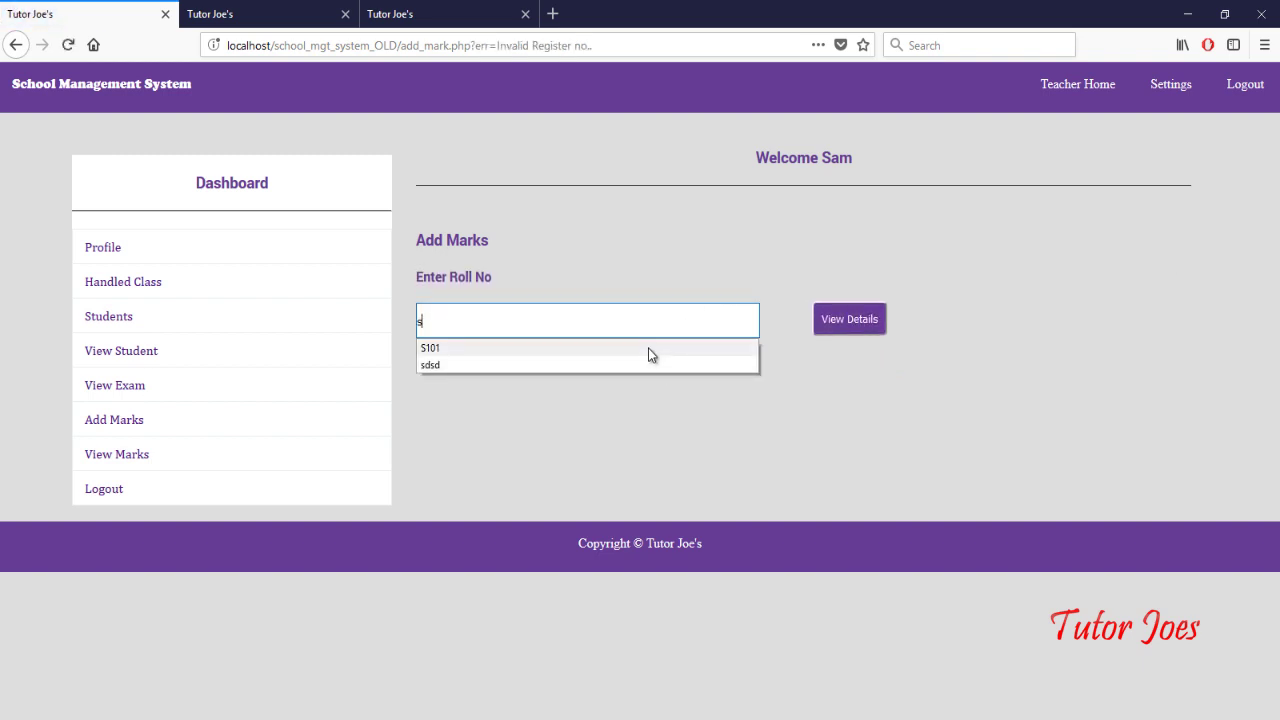
pyautogui.click(648, 347)
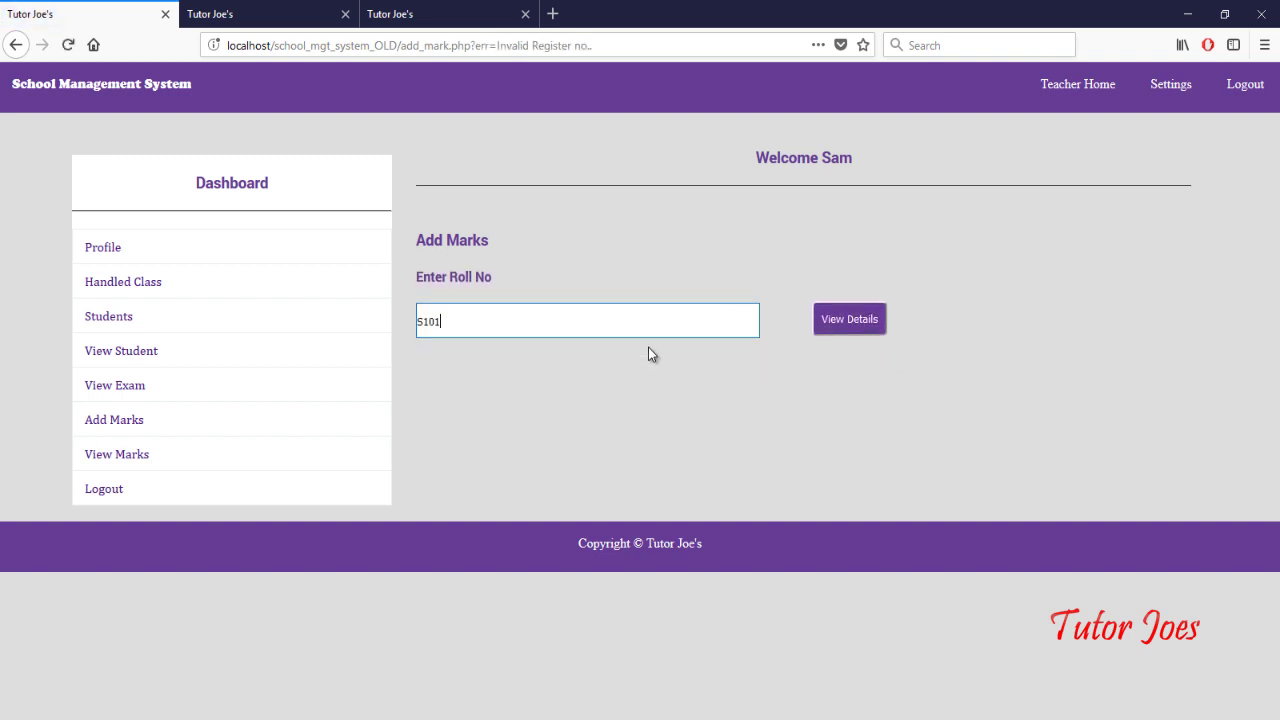
pyautogui.click(857, 326)
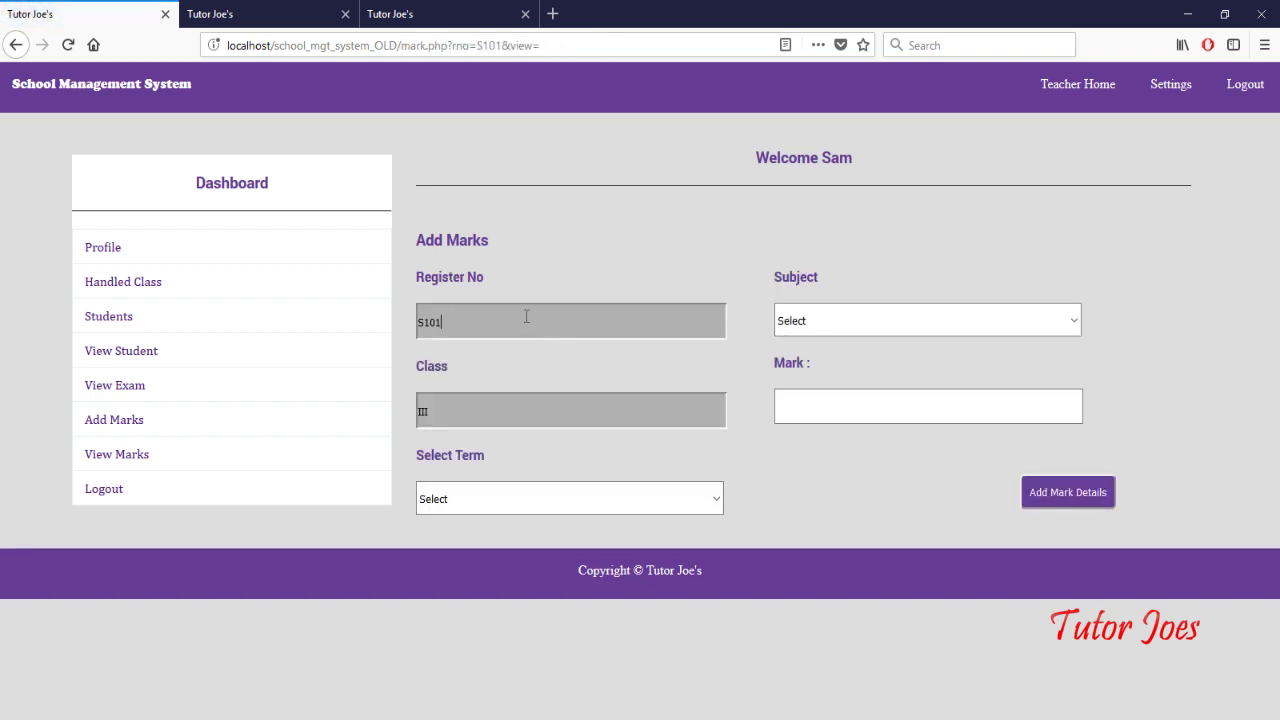
pyautogui.moveTo(526, 317); pyautogui.dragTo(281, 322)
pyautogui.moveTo(460, 418); pyautogui.dragTo(186, 423)
# Step: Save a II-Term English mark of 65 for S101
pyautogui.click(504, 501)
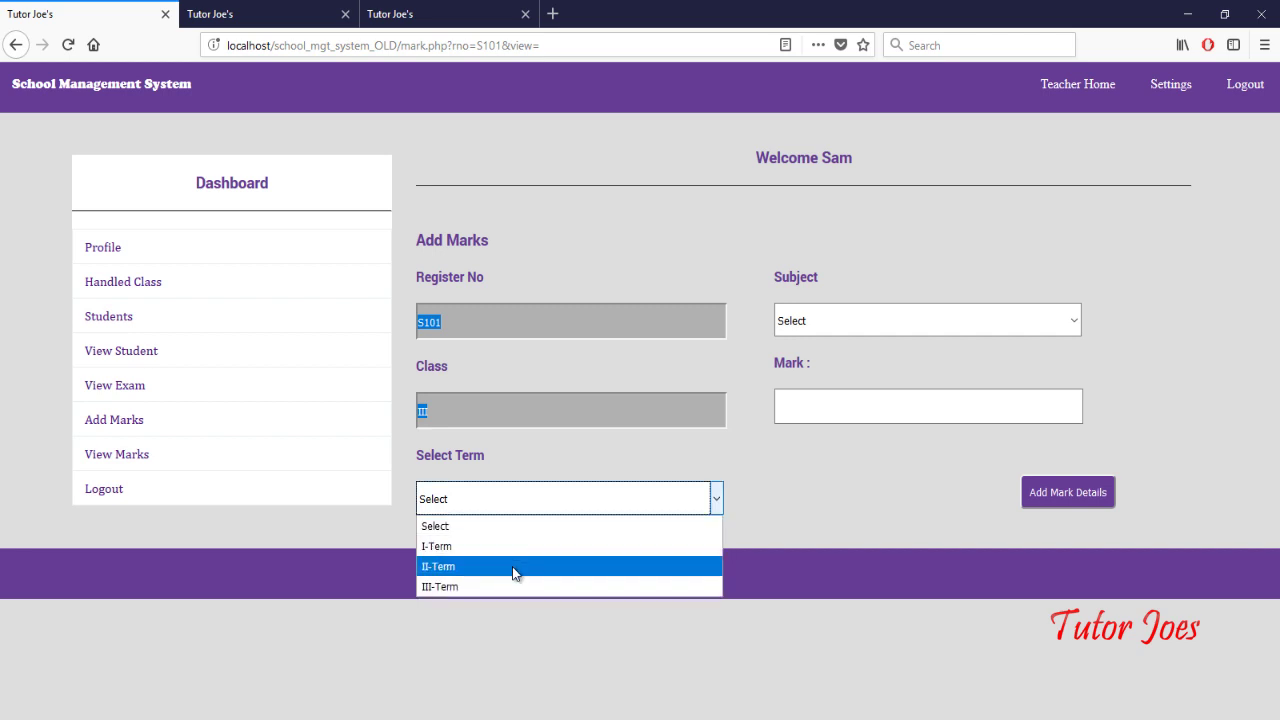
pyautogui.click(512, 566)
pyautogui.click(776, 334)
pyautogui.click(786, 389)
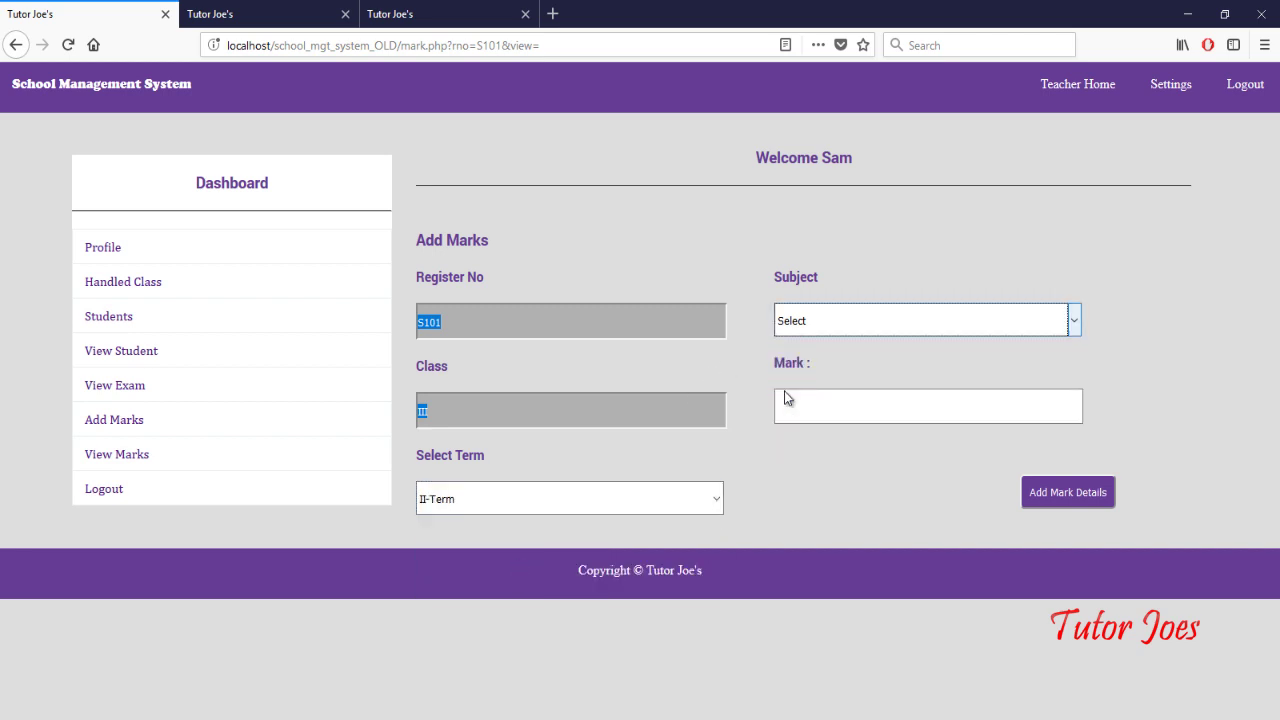
pyautogui.click(802, 403)
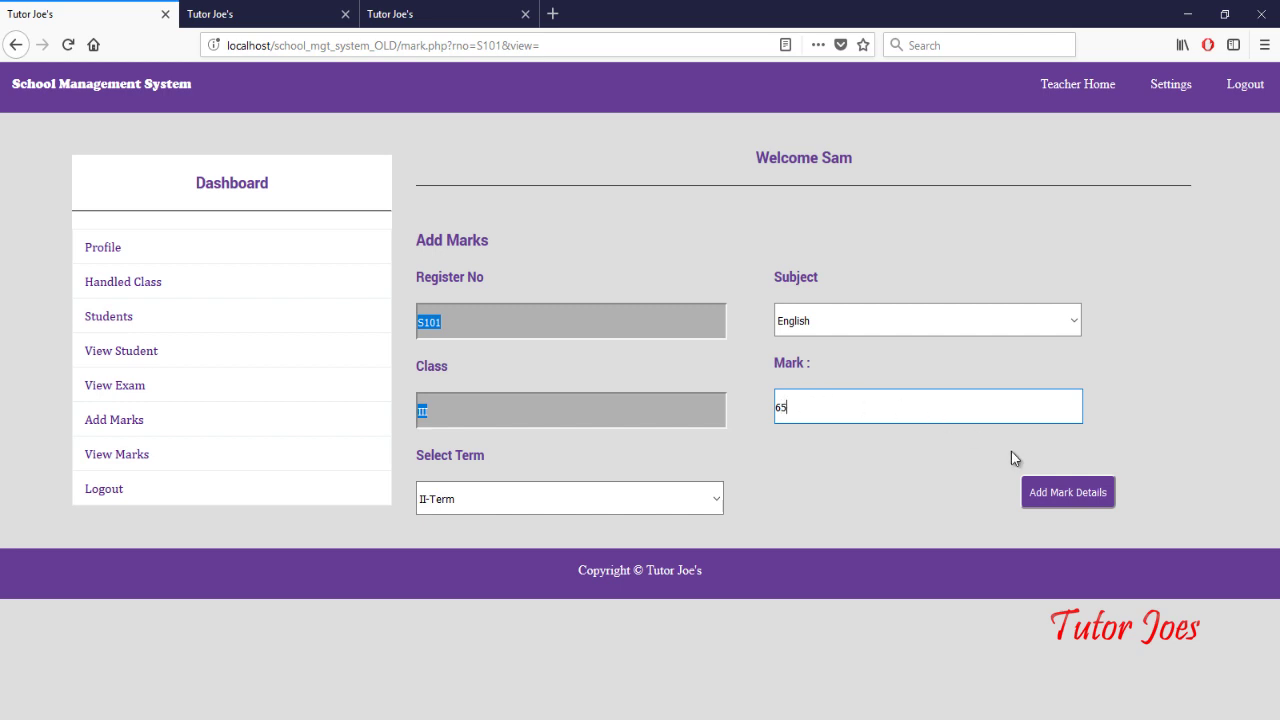
pyautogui.click(1035, 490)
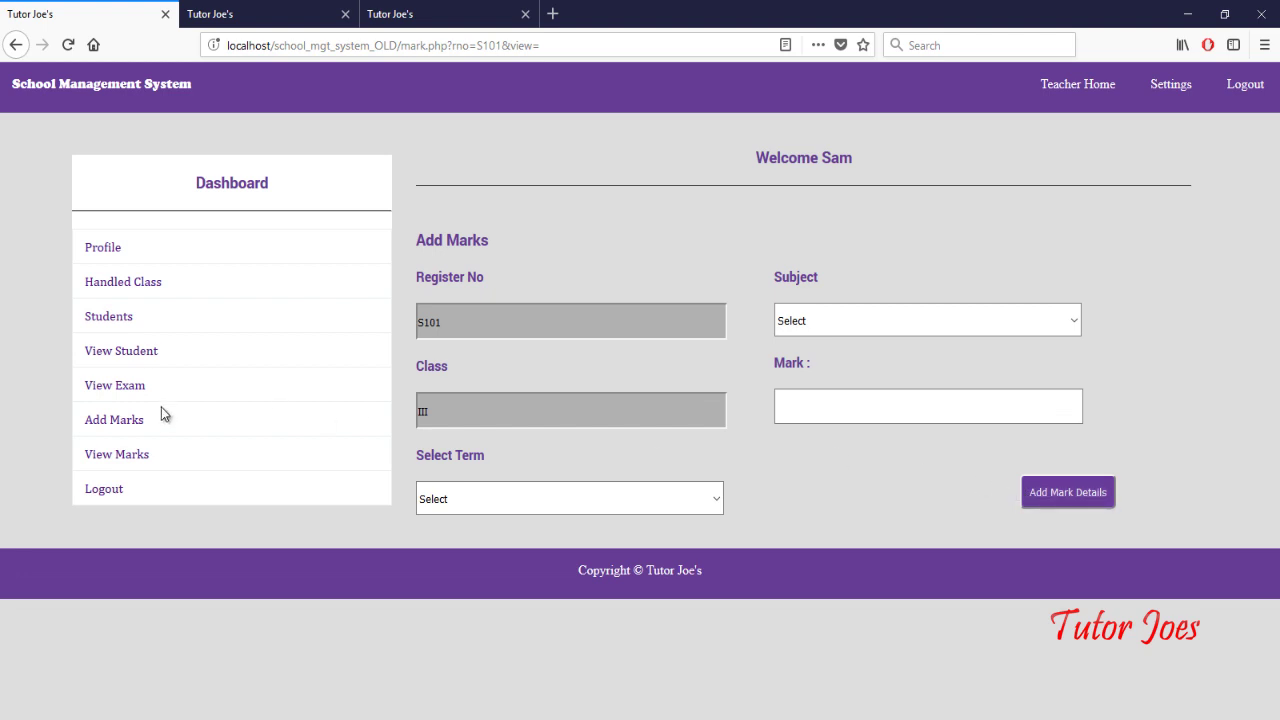
pyautogui.click(145, 466)
# Step: Look up the recorded marks for roll number S101
pyautogui.click(552, 325)
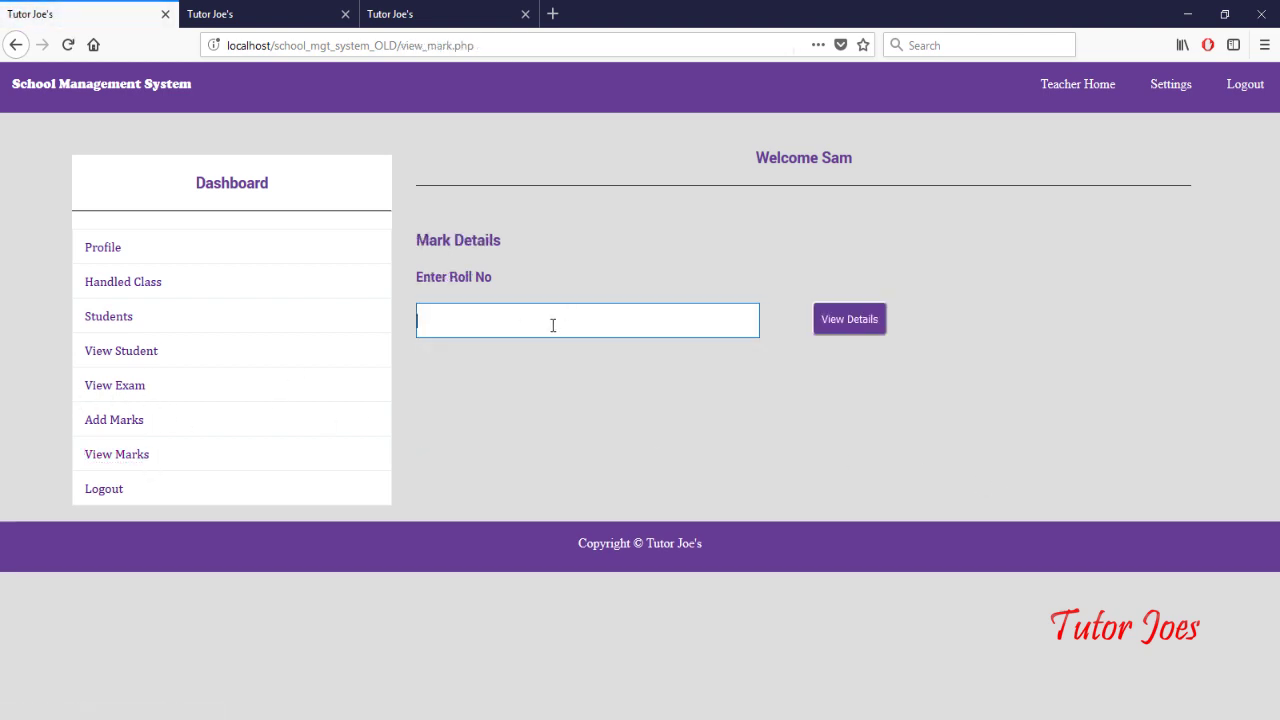
pyautogui.write('s1')
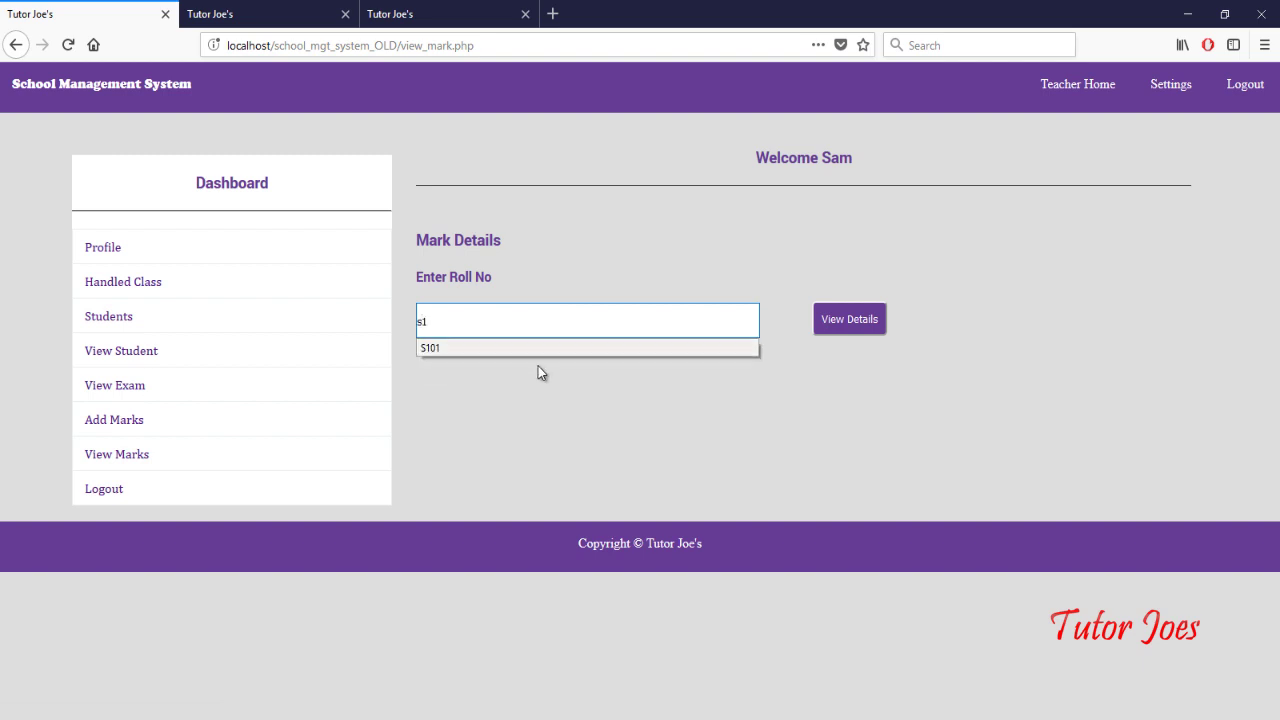
pyautogui.click(546, 350)
pyautogui.click(845, 322)
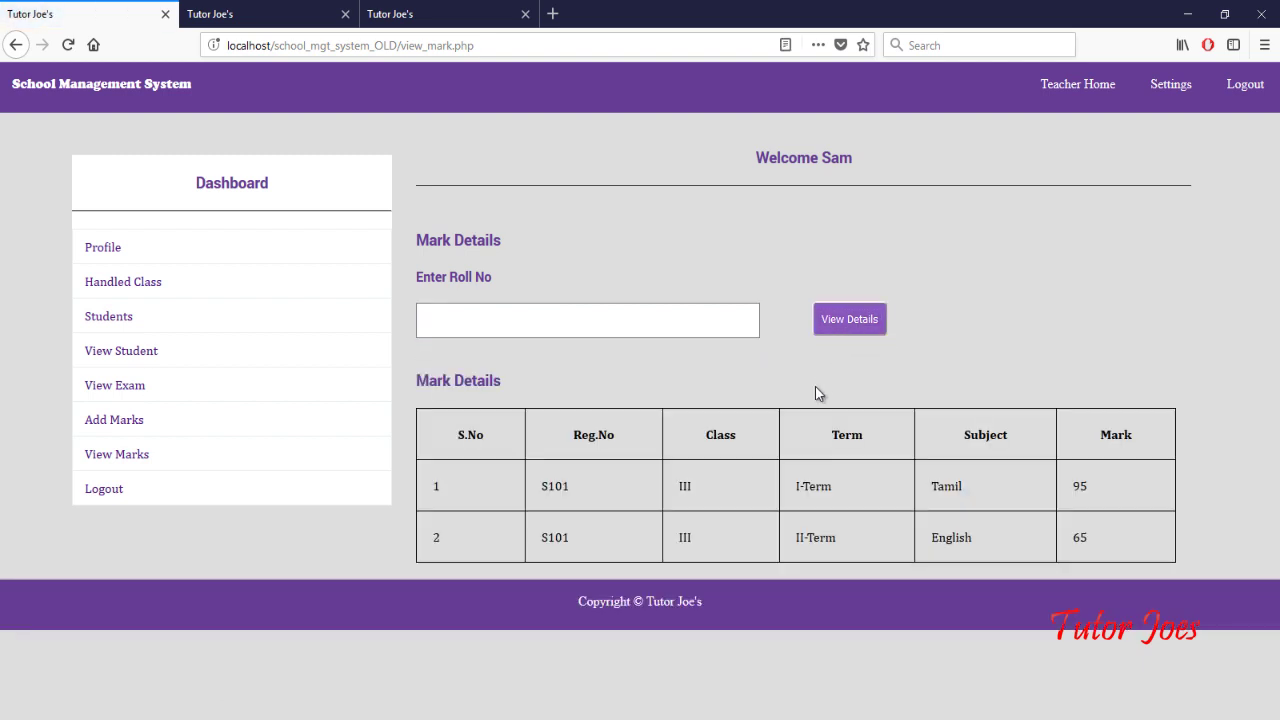
# Step: Highlight the I-Term Tamil 95 and II-Term English 65 rows
pyautogui.doubleClick(943, 492)
pyautogui.doubleClick(1084, 487)
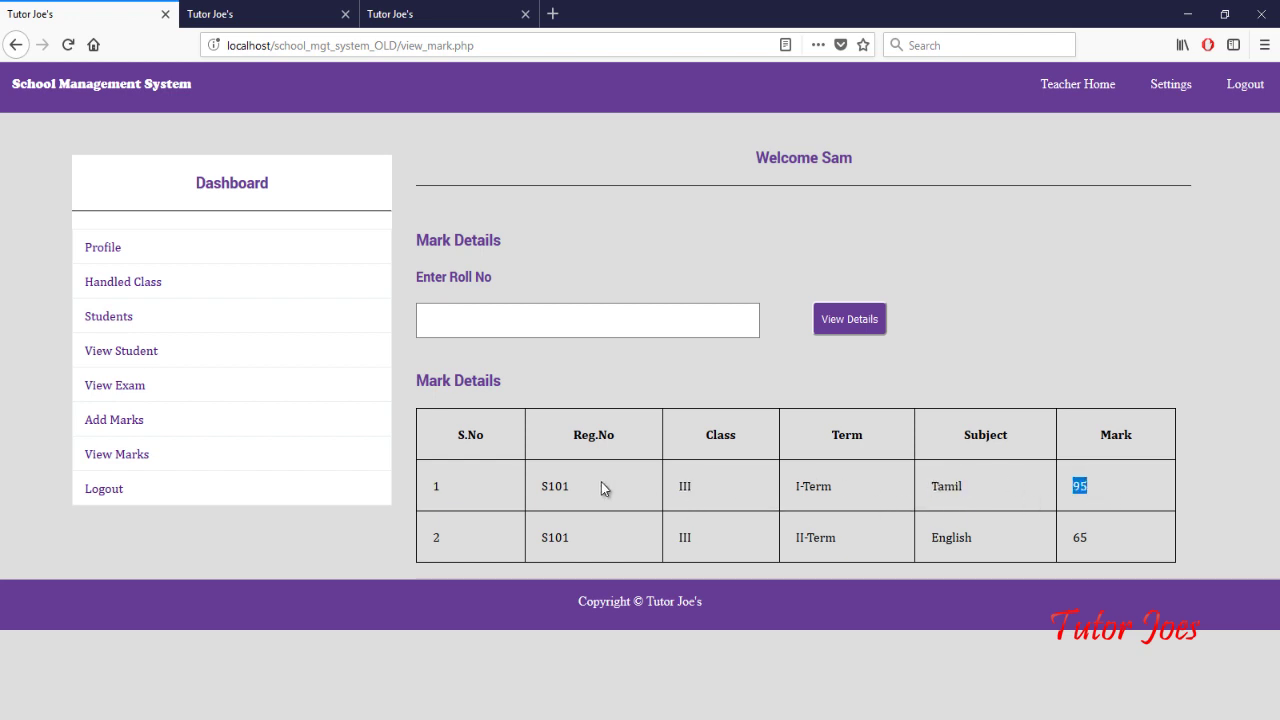
pyautogui.click(706, 486)
pyautogui.moveTo(796, 486); pyautogui.dragTo(831, 495)
pyautogui.moveTo(1105, 509); pyautogui.dragTo(925, 495)
pyautogui.doubleClick(741, 543)
pyautogui.click(828, 519)
pyautogui.moveTo(772, 558); pyautogui.dragTo(850, 545)
pyautogui.moveTo(974, 540); pyautogui.dragTo(416, 228)
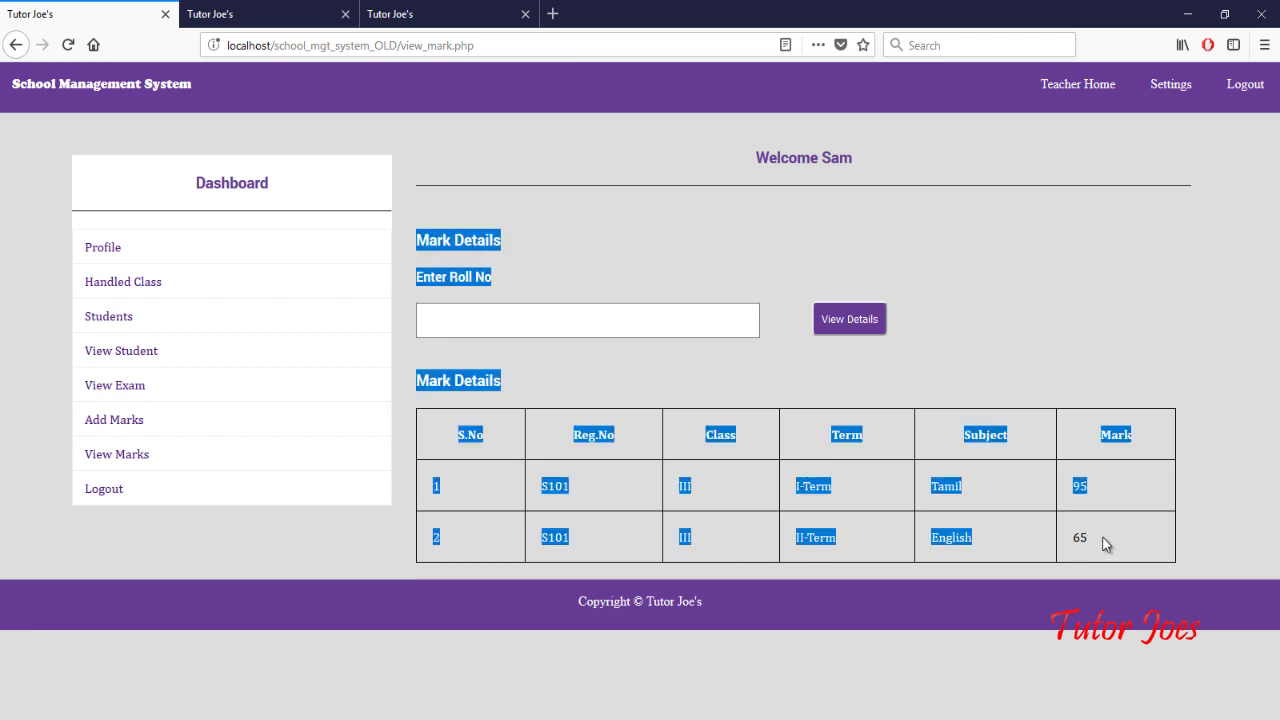
pyautogui.moveTo(1103, 543); pyautogui.dragTo(1035, 553)
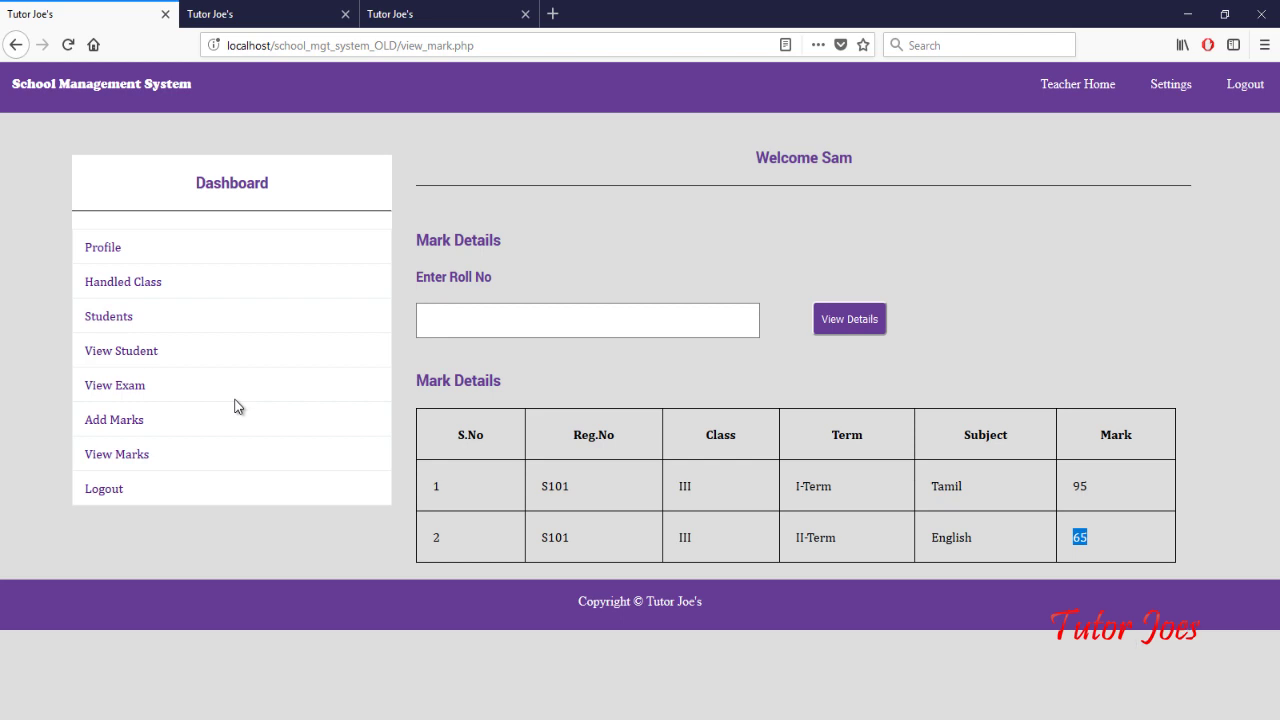
# Step: View the Change Password fields, then log out of the teacher account
pyautogui.click(1166, 88)
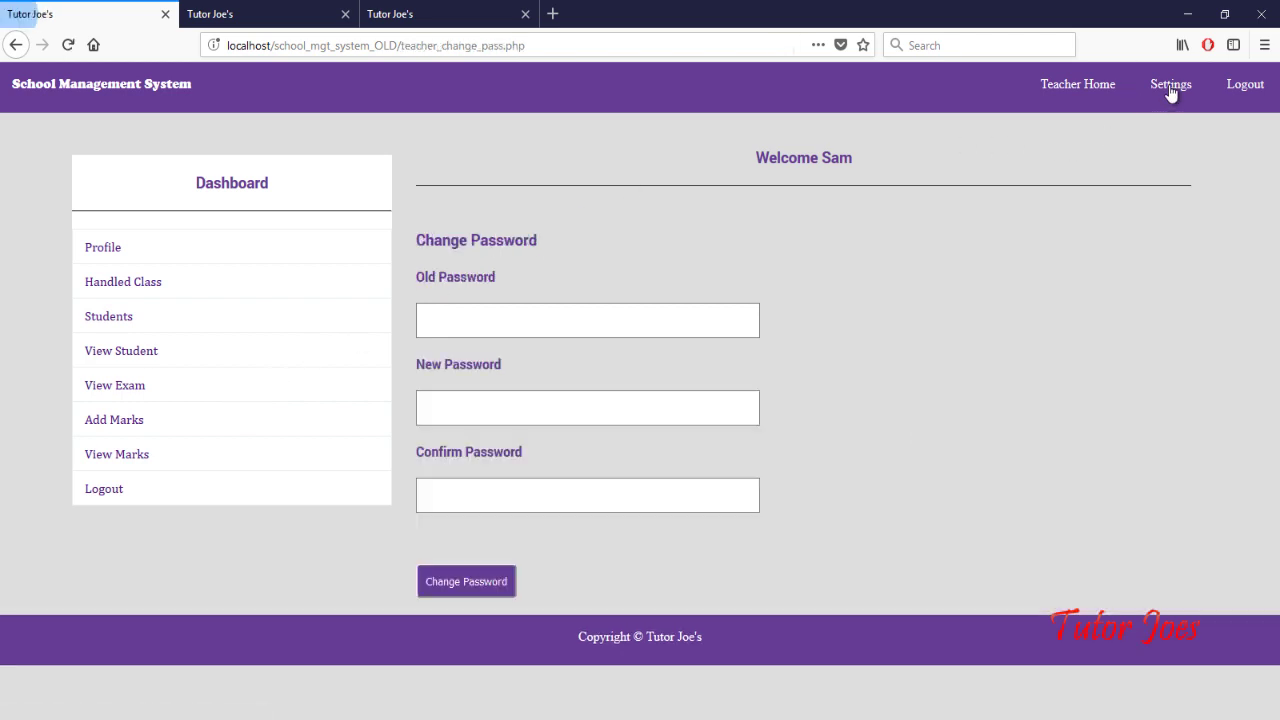
pyautogui.click(525, 330)
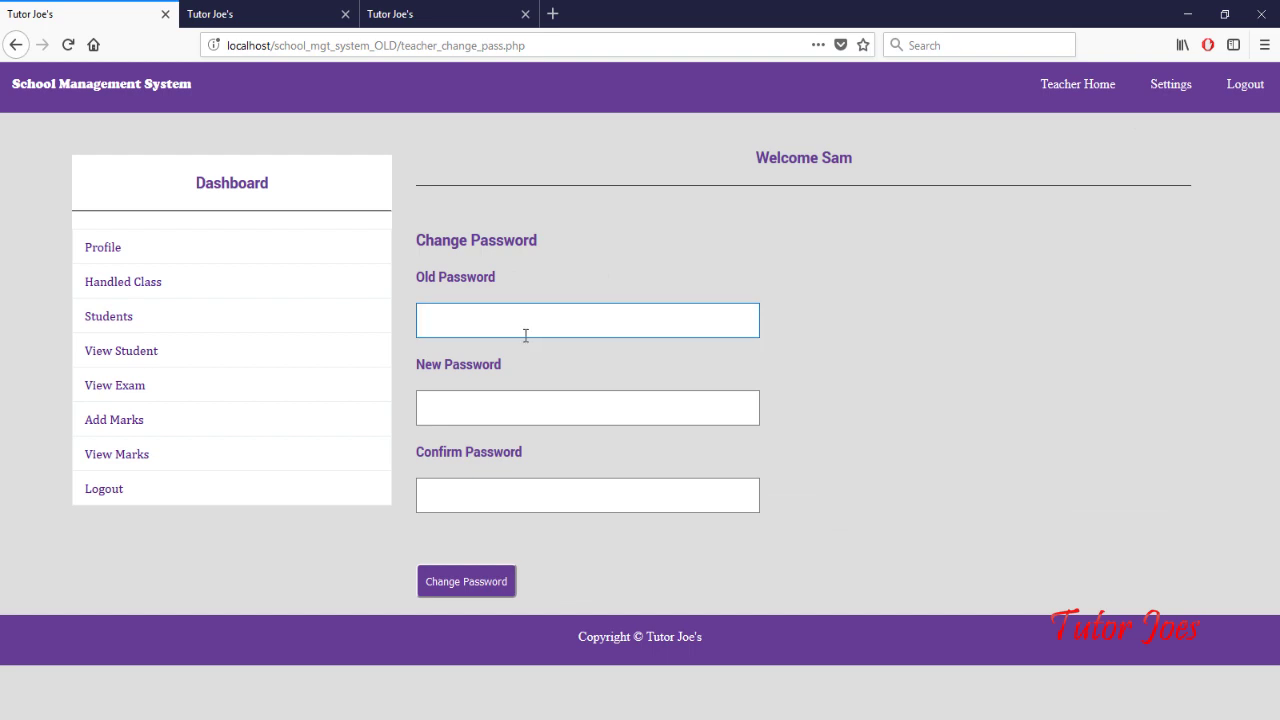
pyautogui.click(535, 402)
pyautogui.click(503, 490)
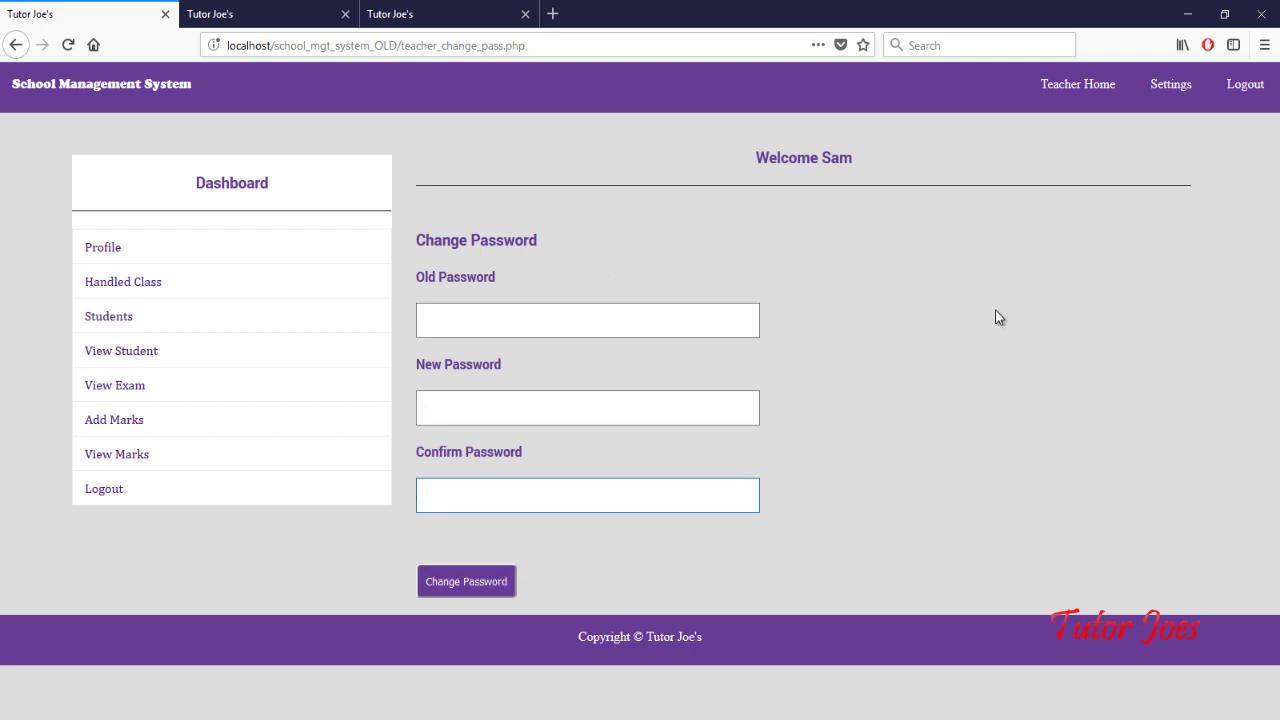
pyautogui.click(1245, 86)
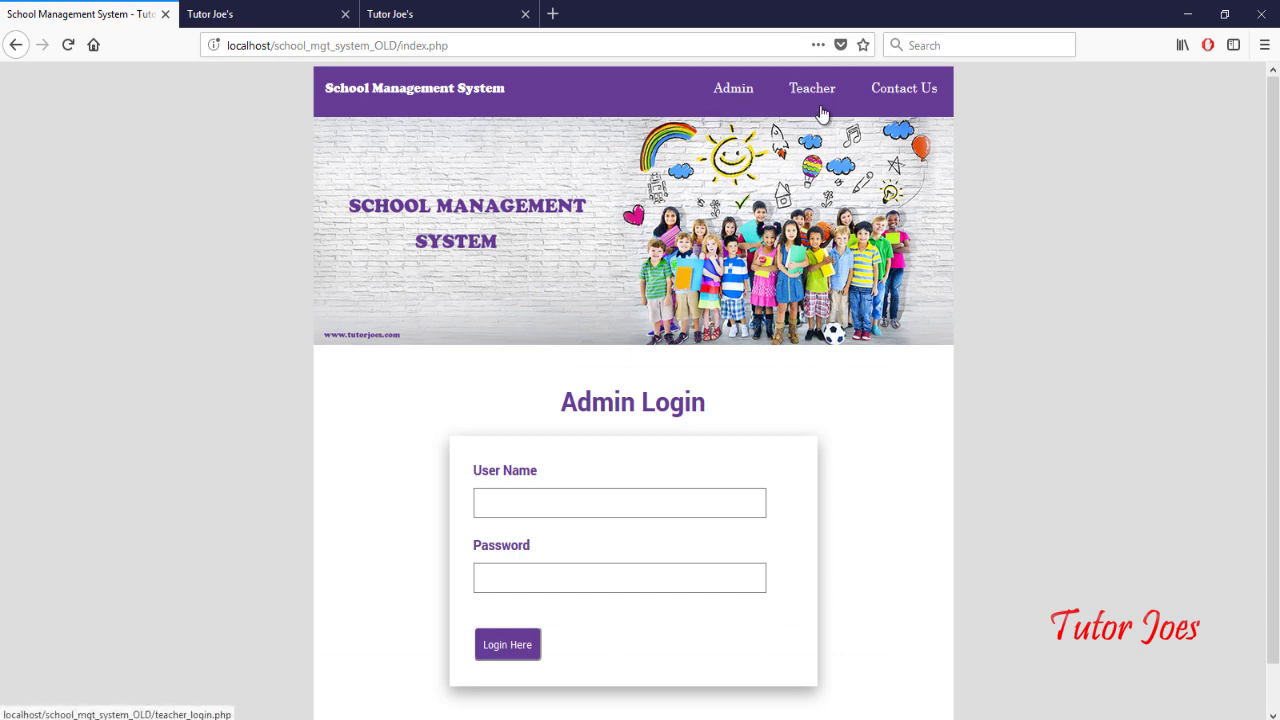
pyautogui.click(910, 92)
pyautogui.scroll(-2, 978, 405)
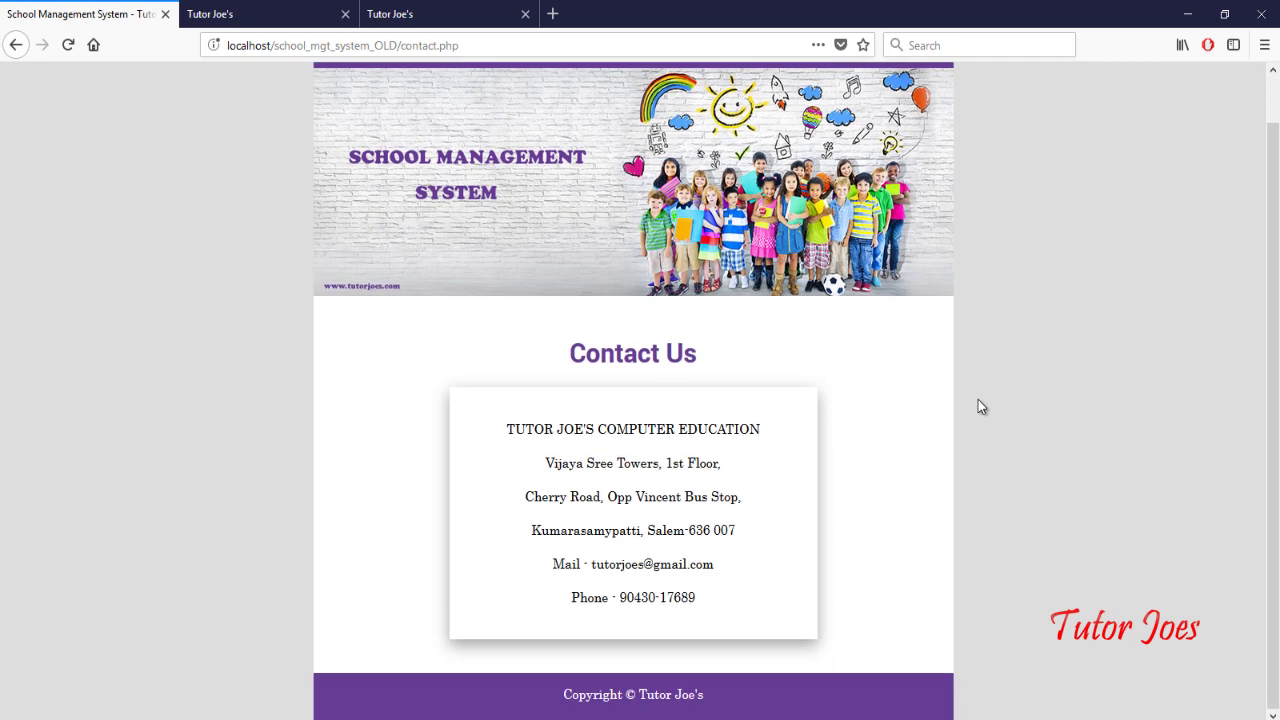
pyautogui.scroll(2, 978, 405)
pyautogui.scroll(-1, 978, 399)
pyautogui.scroll(1, 920, 389)
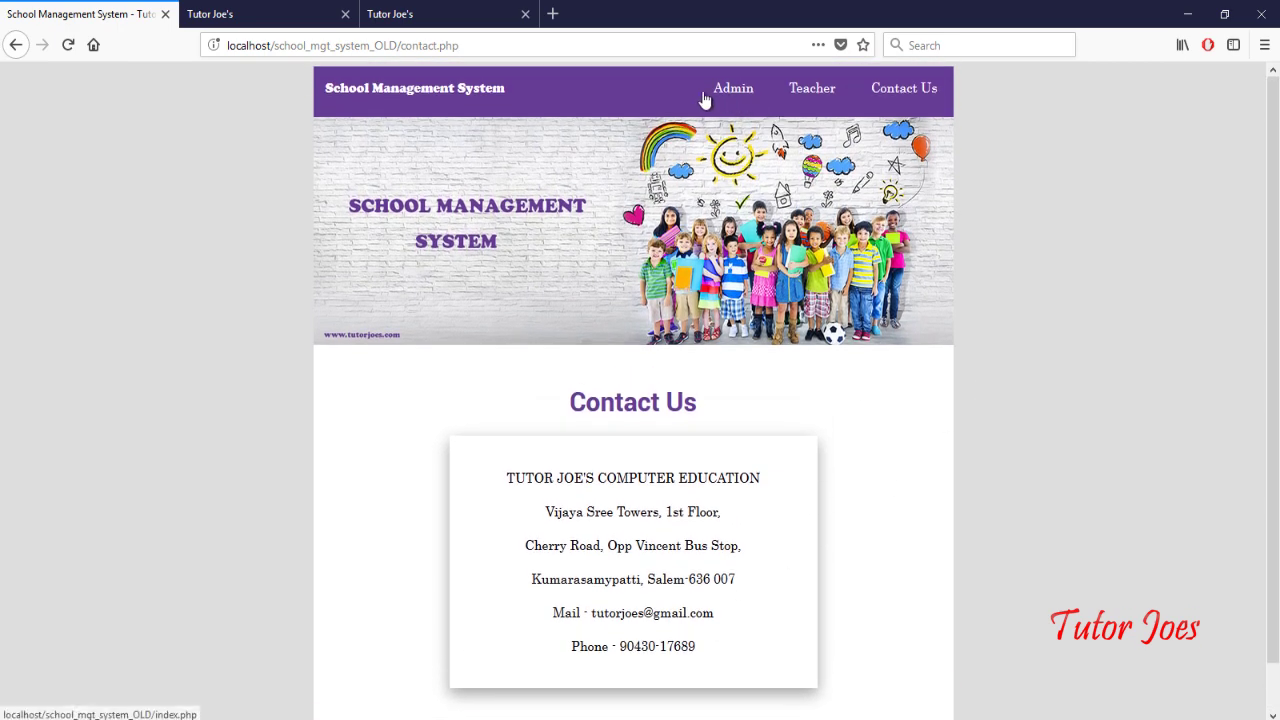
pyautogui.click(735, 91)
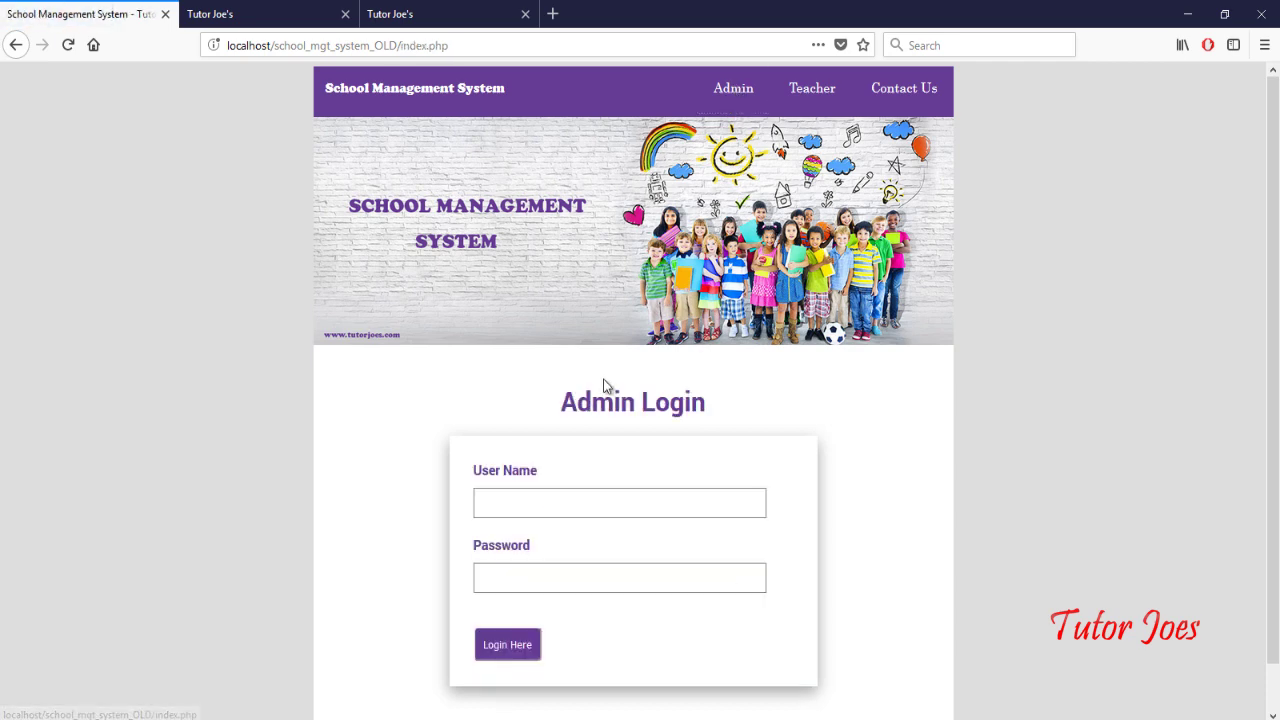